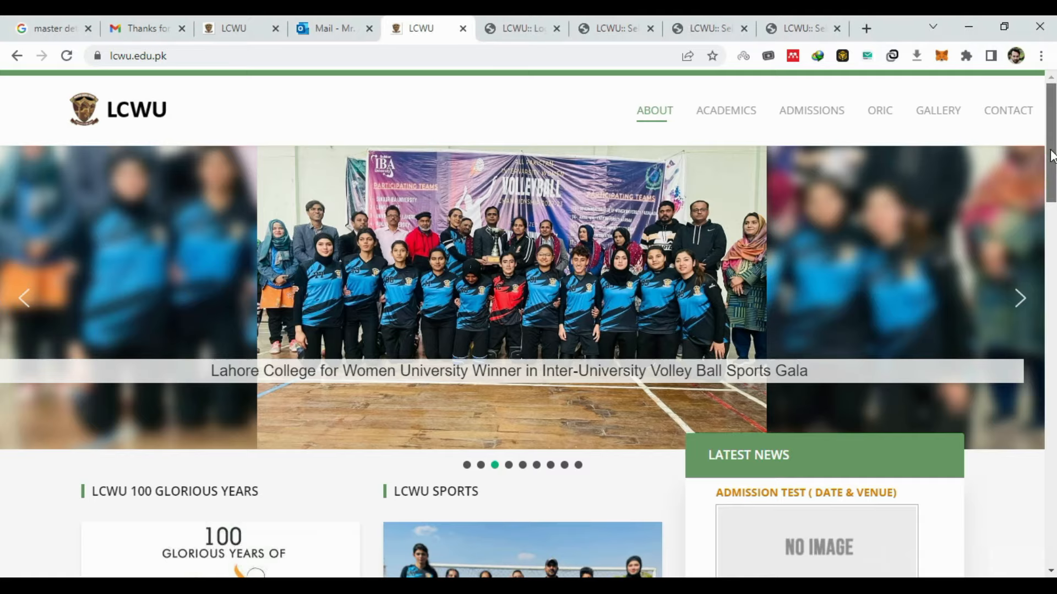
- Scroll the LCWU homepage down to the footer's Portals list
{"action": "scroll", "coordinate": [563, 324], "scroll_direction": "down", "scroll_amount": 12}
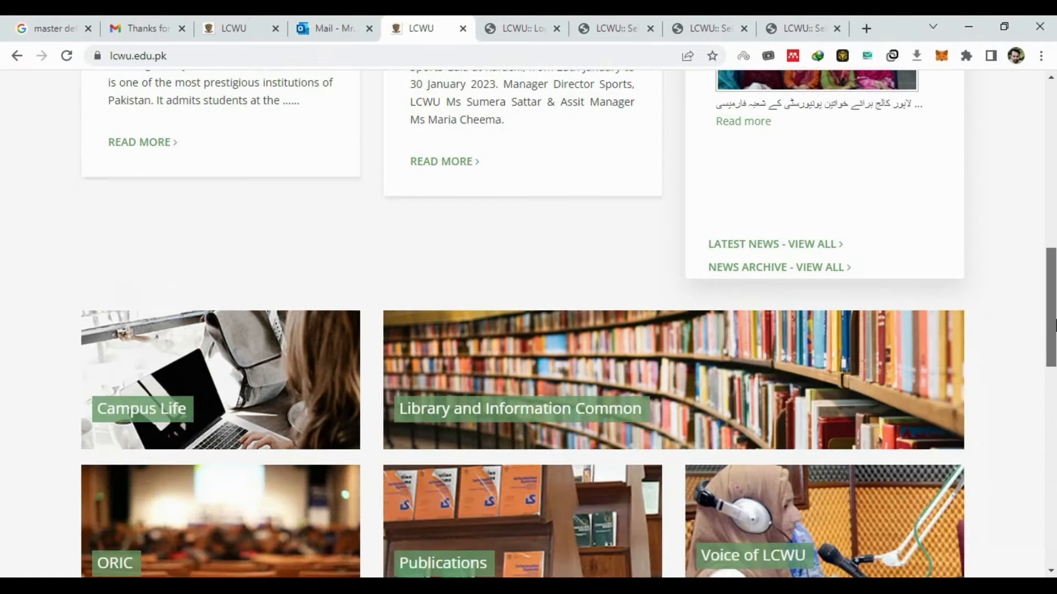
{"action": "scroll", "coordinate": [650, 502], "scroll_direction": "down", "scroll_amount": 7}
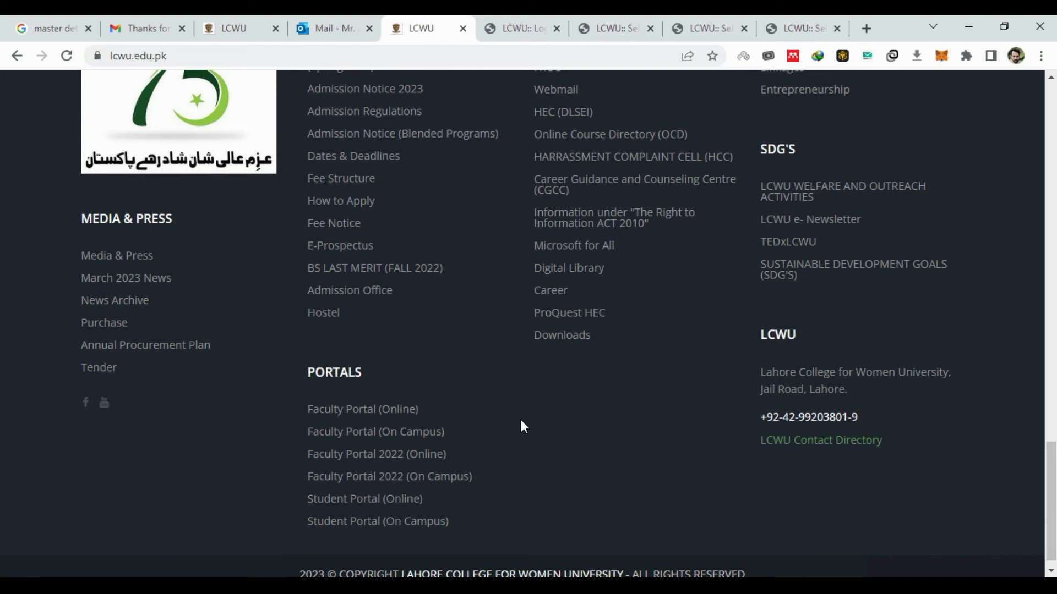
{"action": "scroll", "coordinate": [521, 426], "scroll_direction": "down", "scroll_amount": 1}
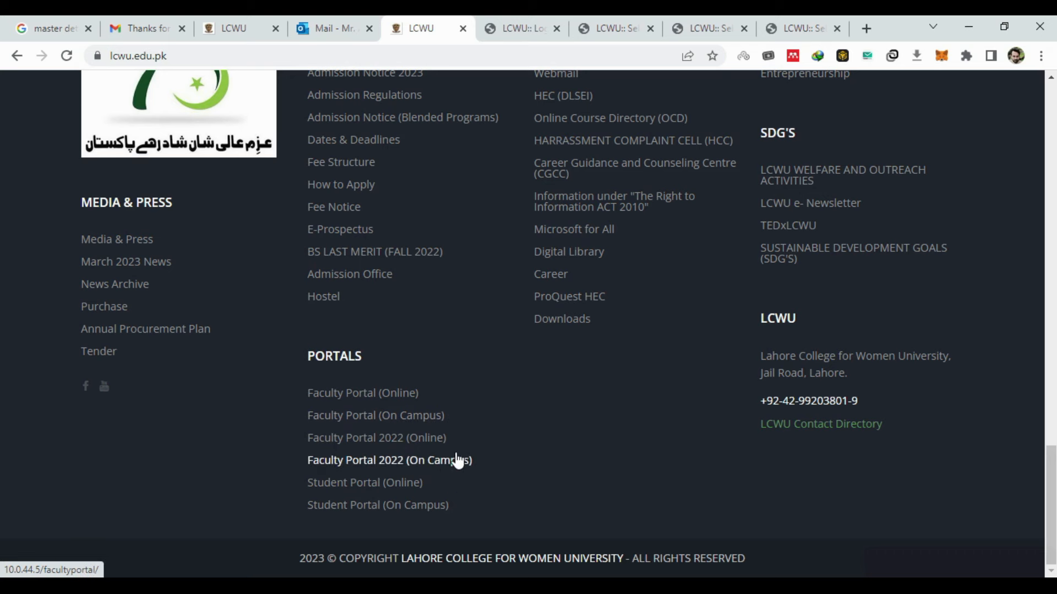
- Switch to the LCWU Faculty Portal login tab and scroll down the login form
{"action": "left_click", "coordinate": [532, 22]}
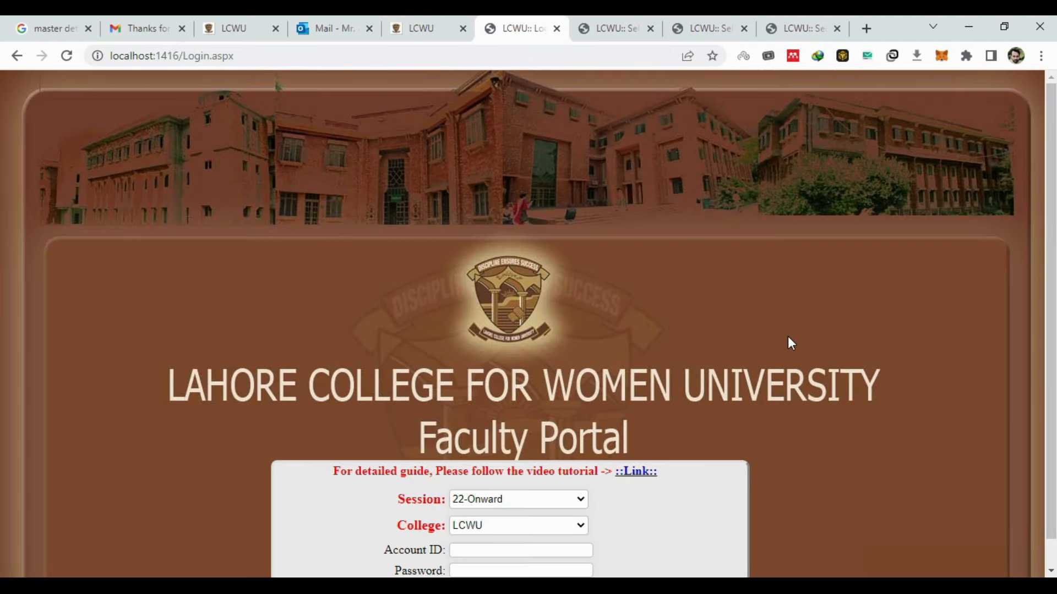
{"action": "scroll", "coordinate": [788, 336], "scroll_direction": "down", "scroll_amount": 1}
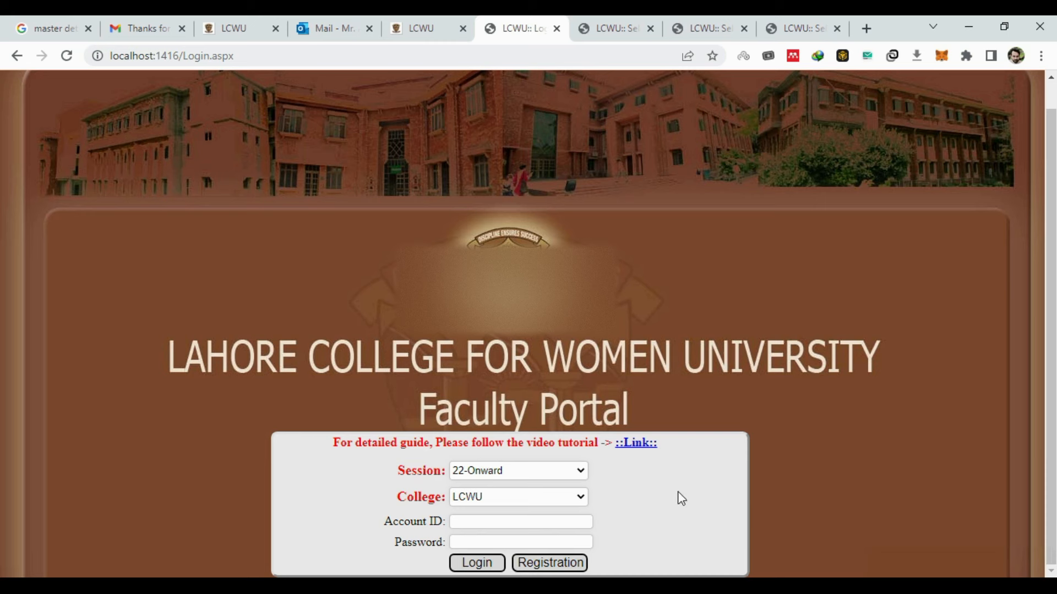
- Open the registration form and fill in the name and the designation Programmer
{"action": "left_click", "coordinate": [572, 567]}
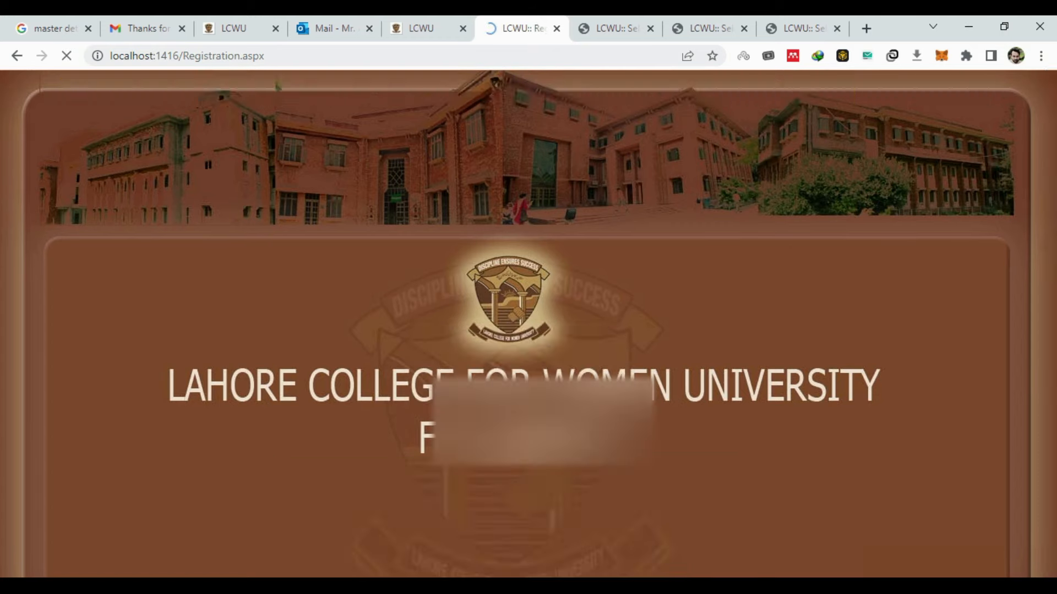
{"action": "scroll", "coordinate": [778, 305], "scroll_direction": "down", "scroll_amount": 2}
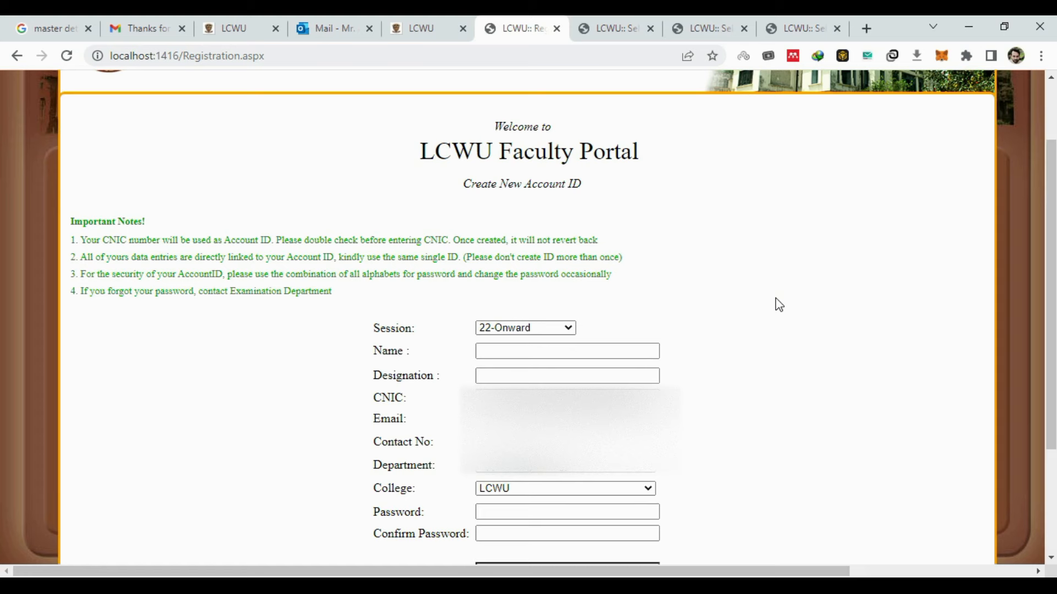
{"action": "scroll", "coordinate": [778, 304], "scroll_direction": "down", "scroll_amount": 1}
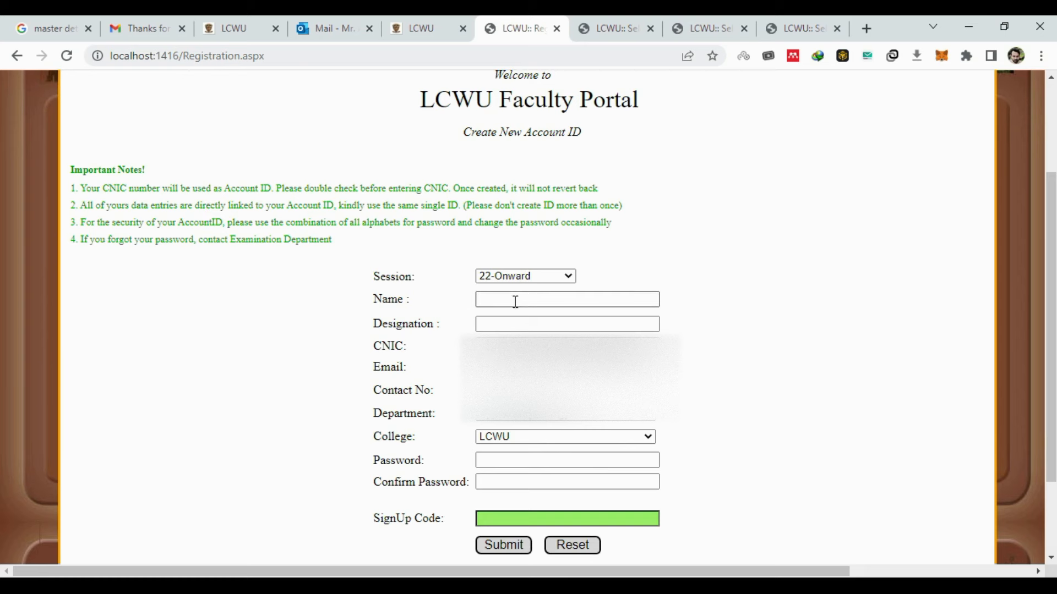
{"action": "left_click", "coordinate": [535, 300]}
{"action": "left_click", "coordinate": [573, 331]}
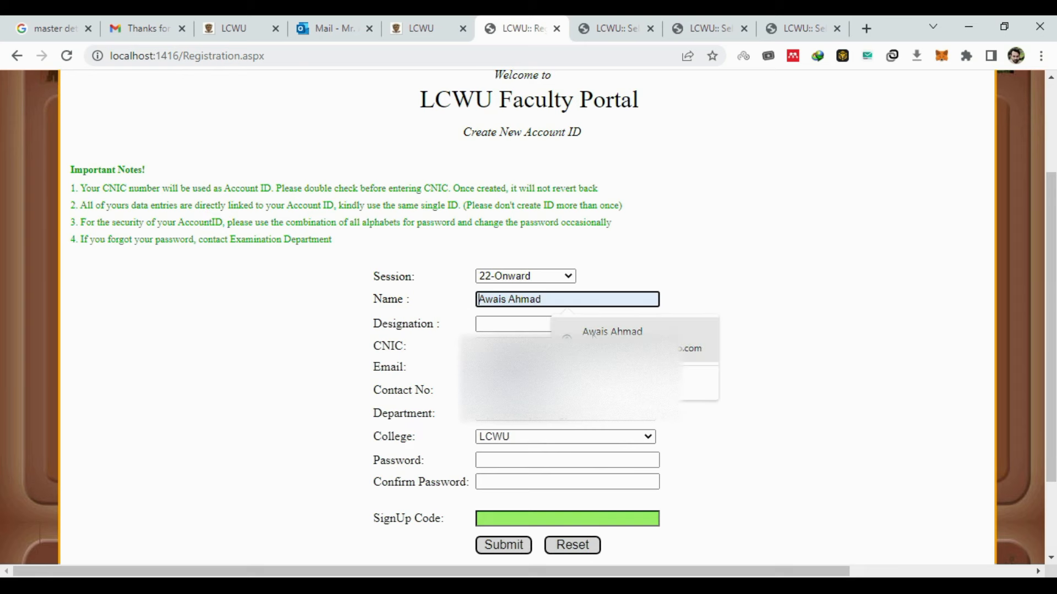
{"action": "left_click", "coordinate": [550, 325]}
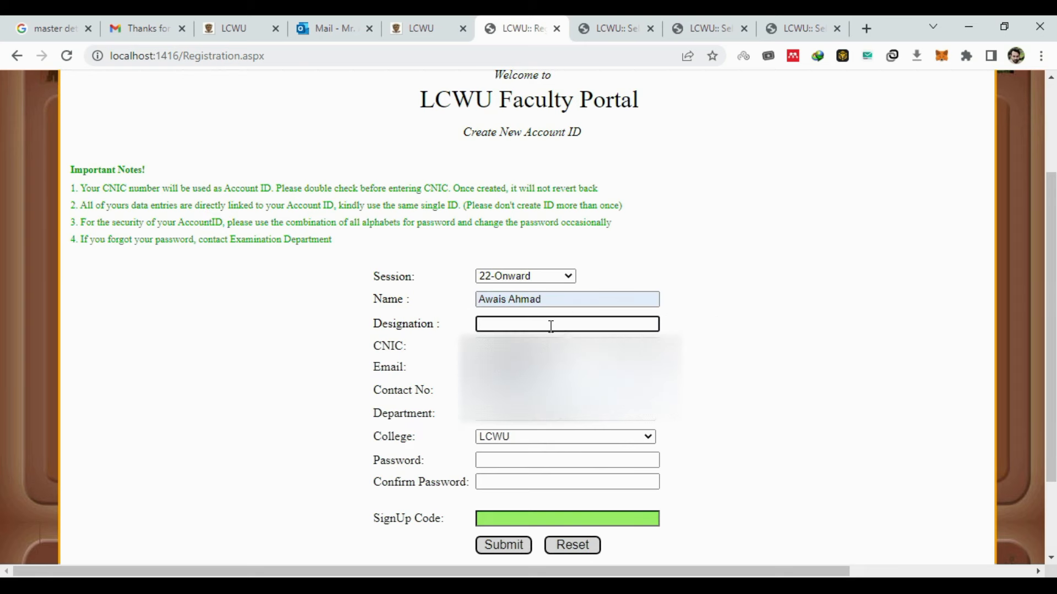
{"action": "left_click", "coordinate": [567, 353]}
- Enter the CNIC number and the email address, correcting the email entry
{"action": "left_click", "coordinate": [567, 346]}
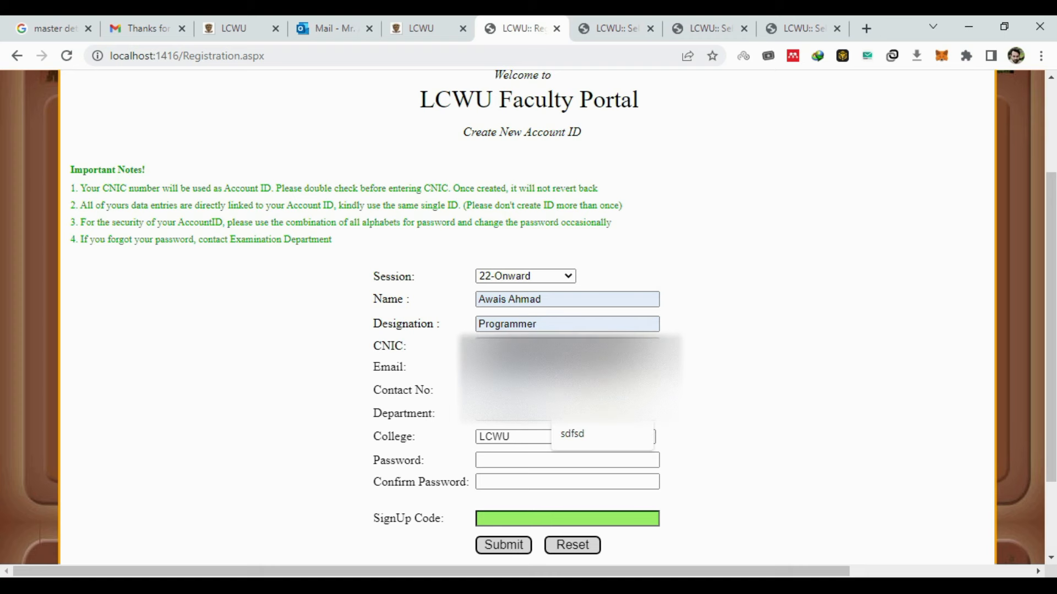
{"action": "left_click", "coordinate": [572, 375]}
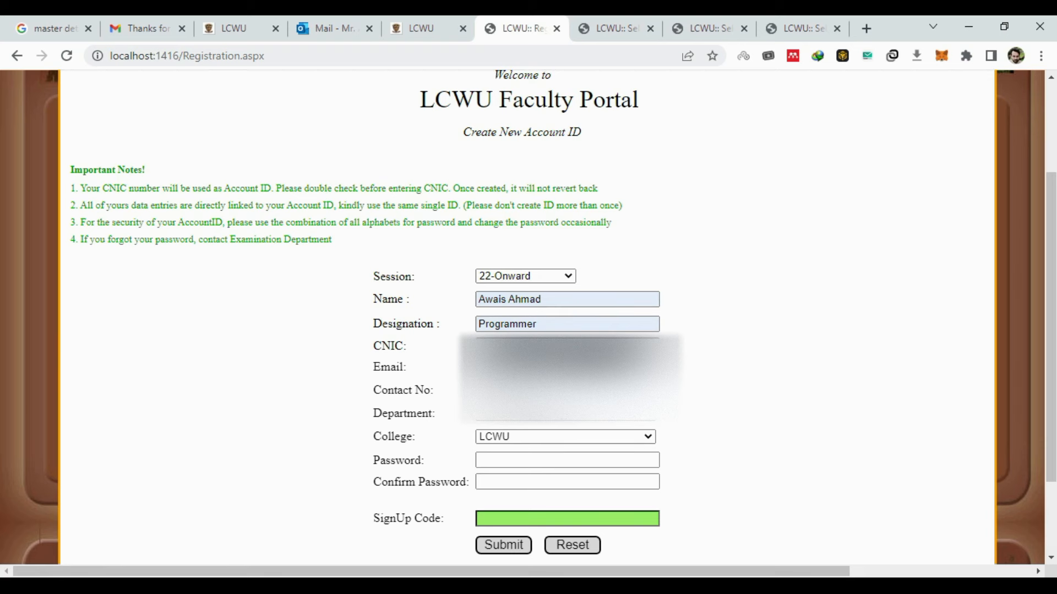
{"action": "left_click", "coordinate": [567, 368]}
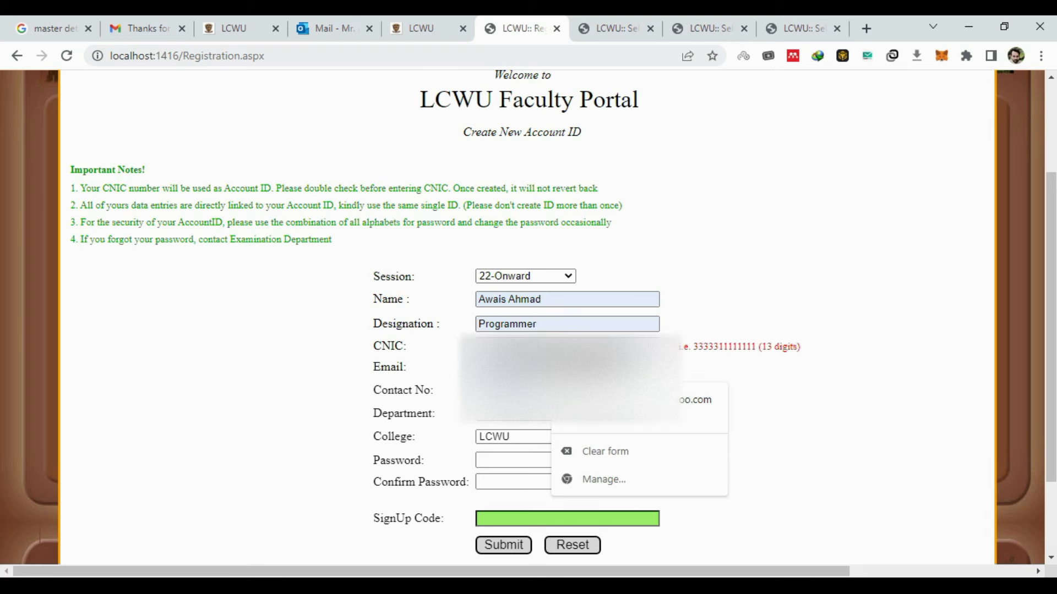
{"action": "left_click", "coordinate": [606, 405]}
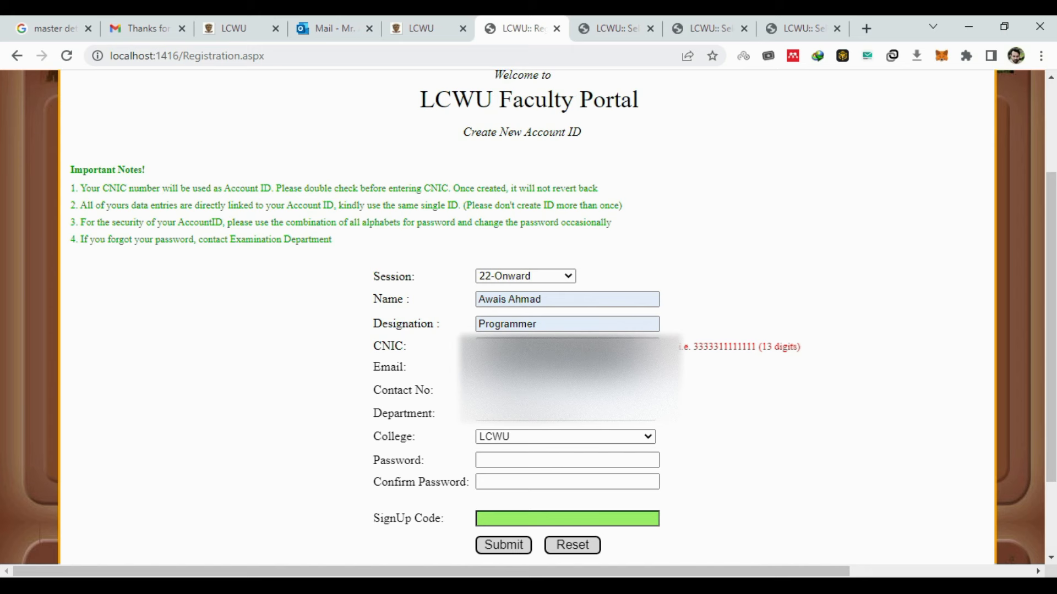
{"action": "left_click", "coordinate": [567, 368]}
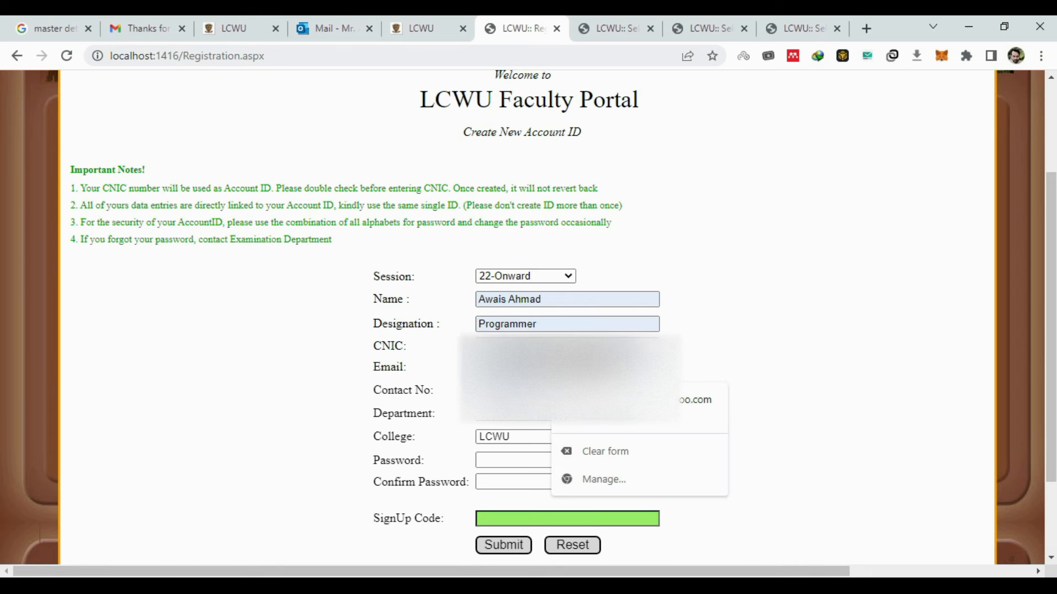
{"action": "key", "text": "BackSpace"}
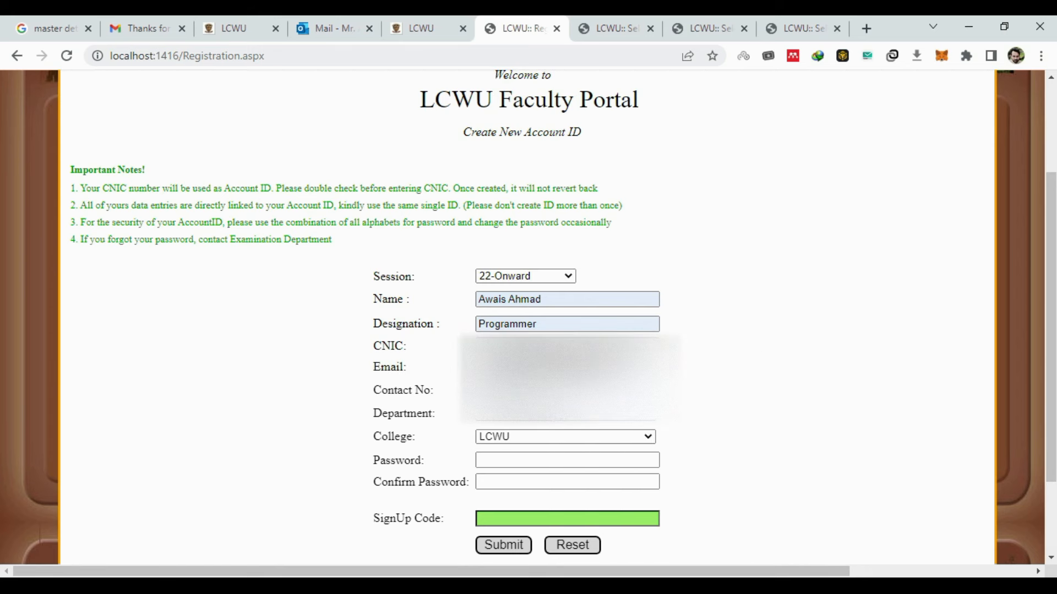
{"action": "key", "text": "Tab"}
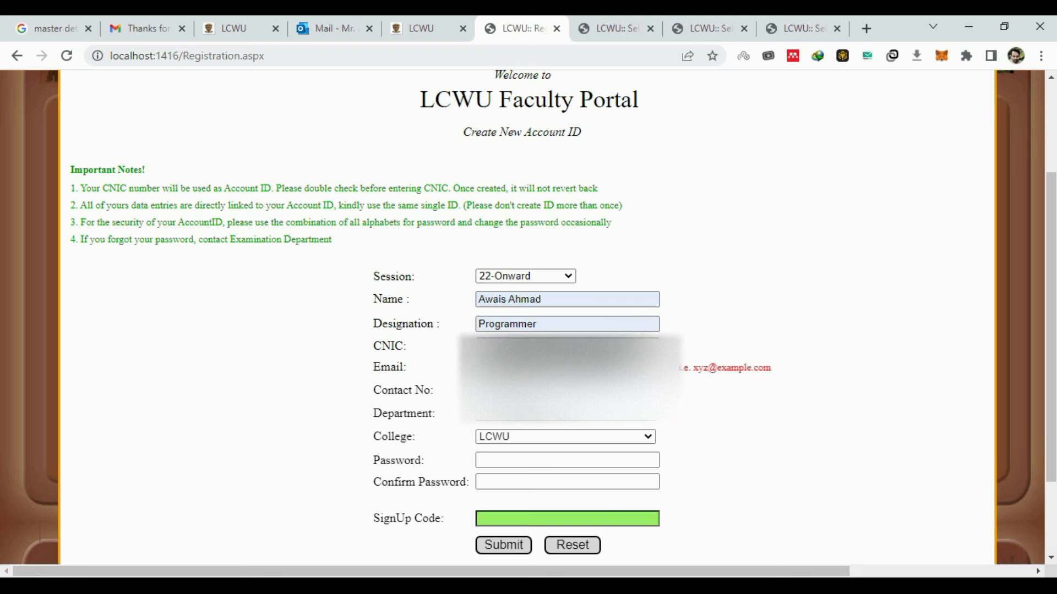
{"action": "left_click", "coordinate": [566, 368]}
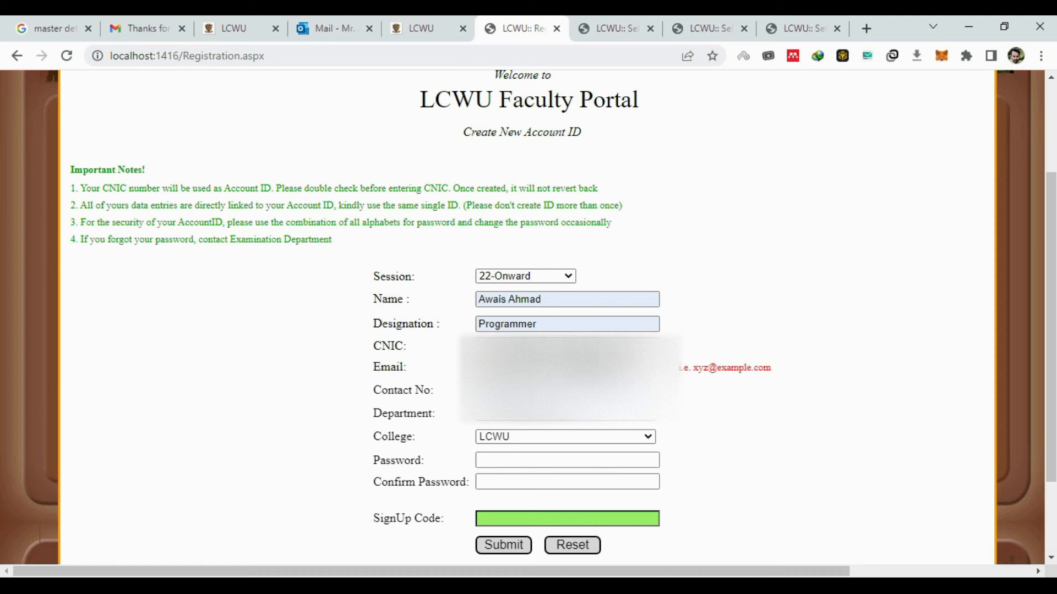
- Edit the contact number and dismiss the email suggestions
{"action": "left_click", "coordinate": [566, 391]}
{"action": "key", "text": "BackSpace"}
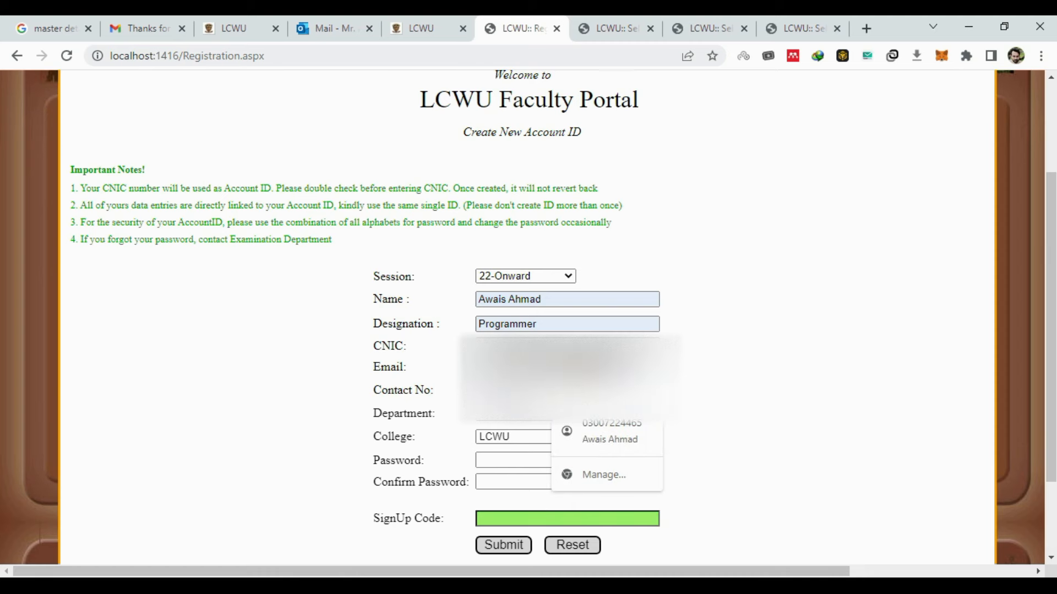
{"action": "type", "text": "5"}
{"action": "left_click", "coordinate": [566, 368]}
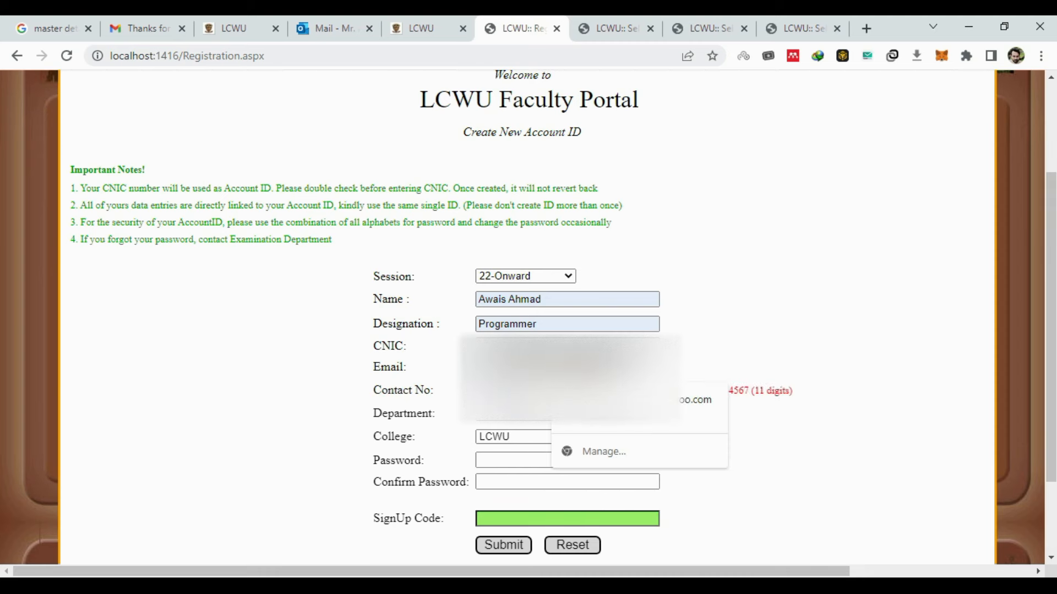
{"action": "left_click", "coordinate": [531, 390]}
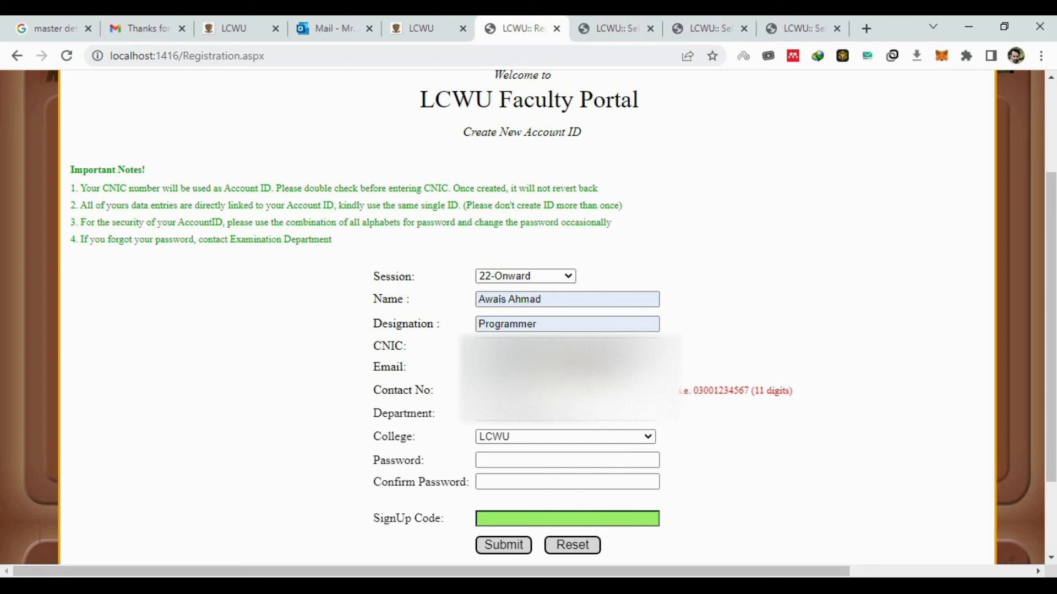
- Keep LCWU as the college and enter the account password in both password fields
{"action": "scroll", "coordinate": [656, 431], "scroll_direction": "down", "scroll_amount": 1}
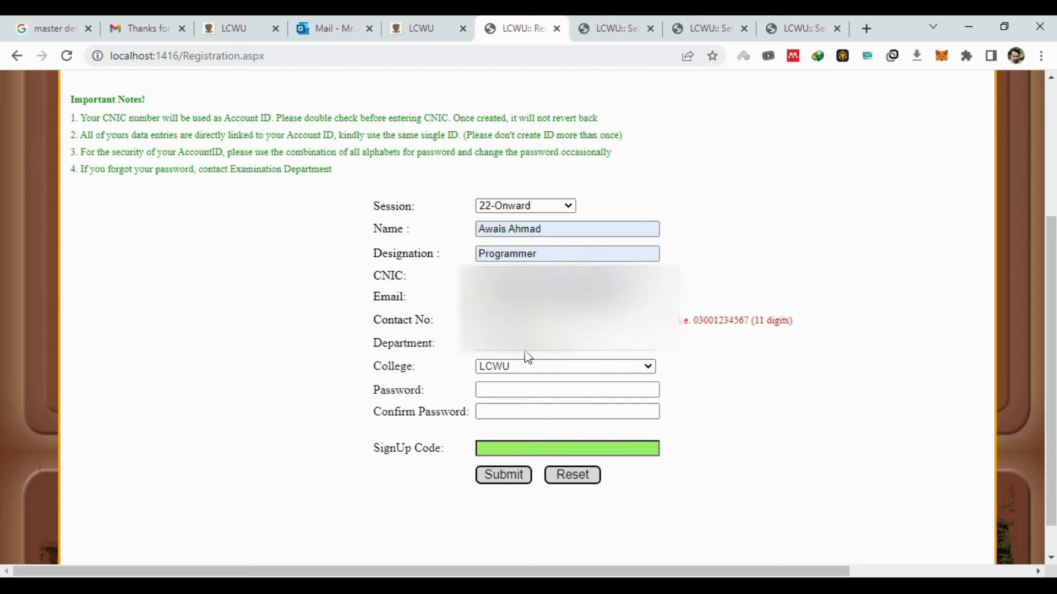
{"action": "left_click", "coordinate": [523, 367]}
{"action": "left_click", "coordinate": [531, 379]}
{"action": "left_click", "coordinate": [536, 390]}
{"action": "type", "text": "12356"}
{"action": "left_click", "coordinate": [551, 412]}
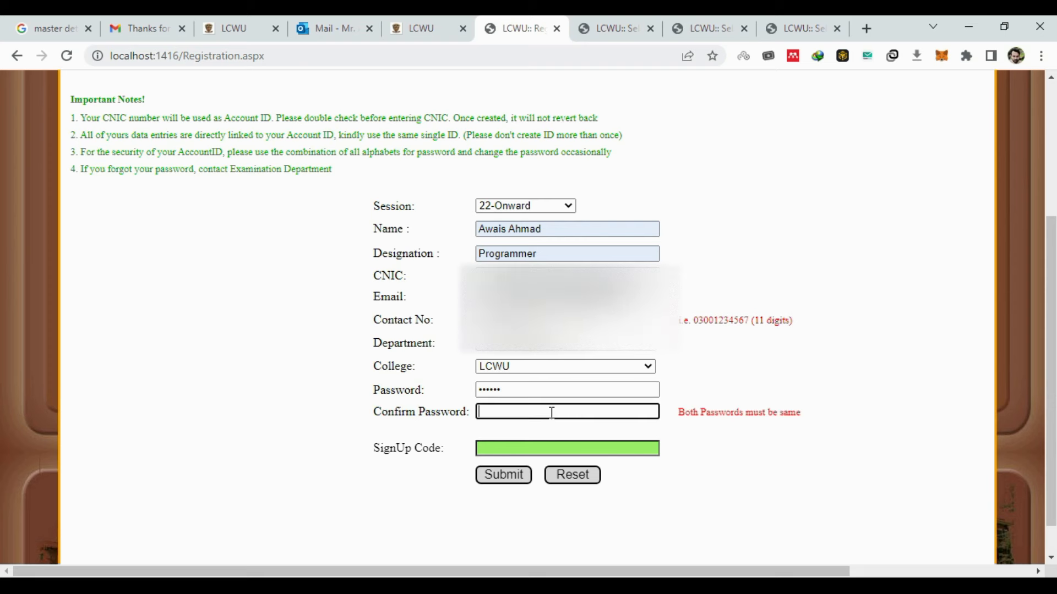
{"action": "type", "text": "123456"}
{"action": "left_click", "coordinate": [604, 321]}
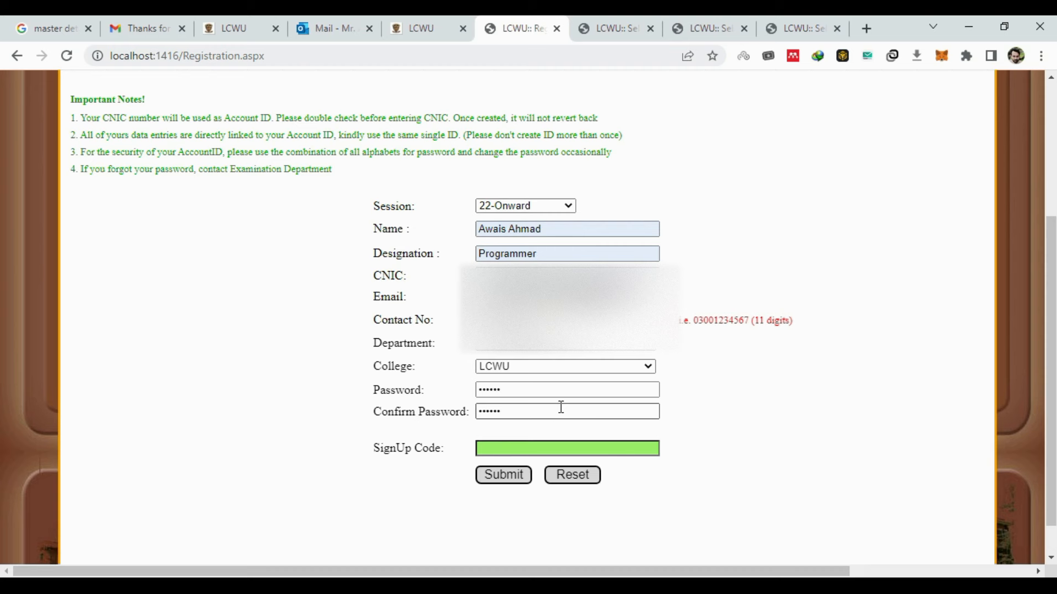
{"action": "left_click", "coordinate": [567, 297]}
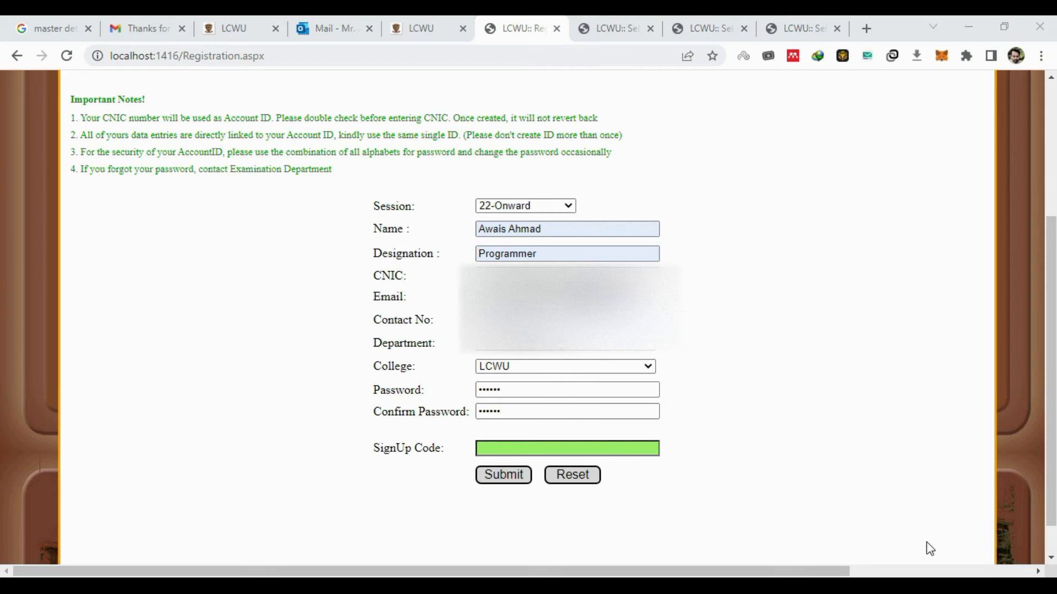
- Paste the sign-up code, adjust its last digit, and submit, getting 'Invalid SignUp Code'
{"action": "left_click", "coordinate": [544, 449]}
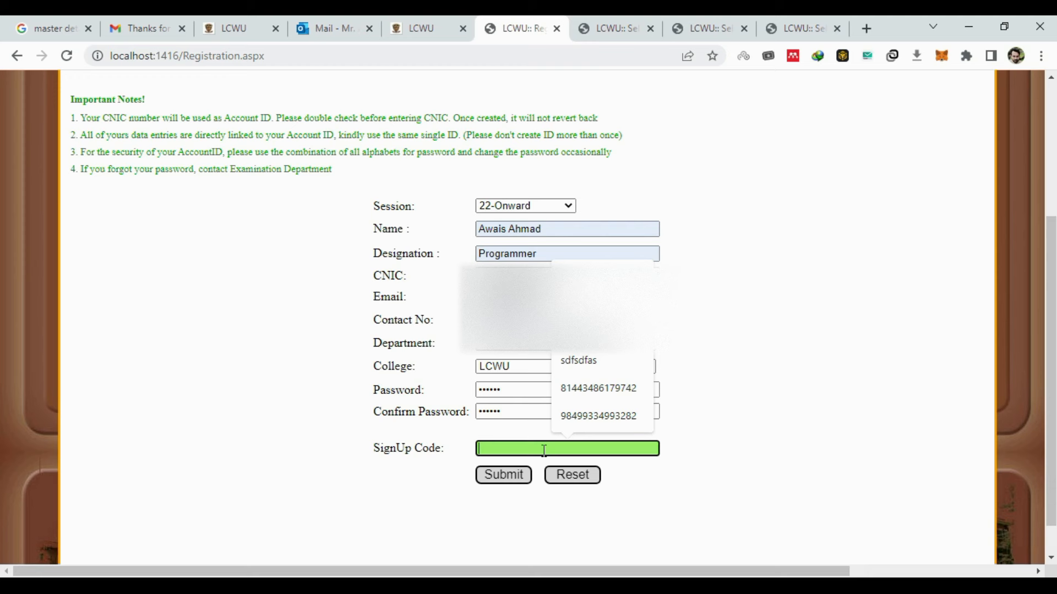
{"action": "key", "text": "ctrl+v"}
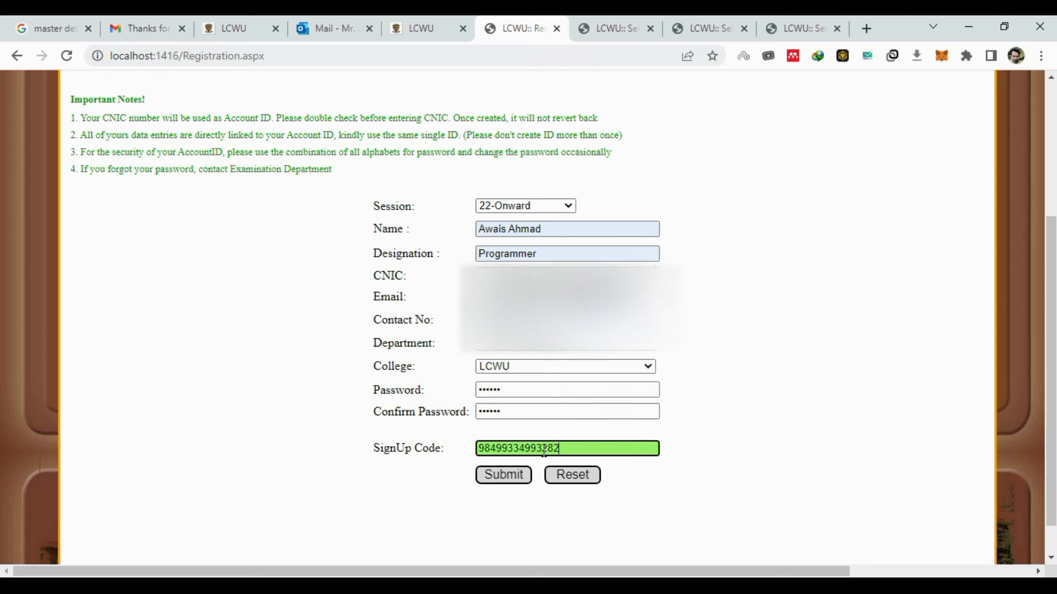
{"action": "key", "text": "BackSpace"}
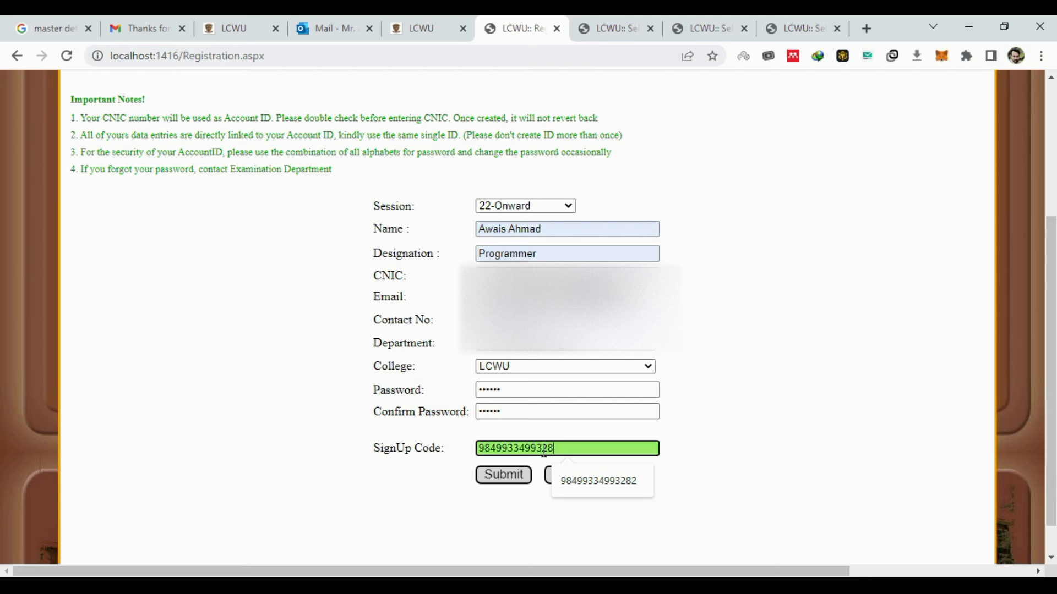
{"action": "type", "text": "1"}
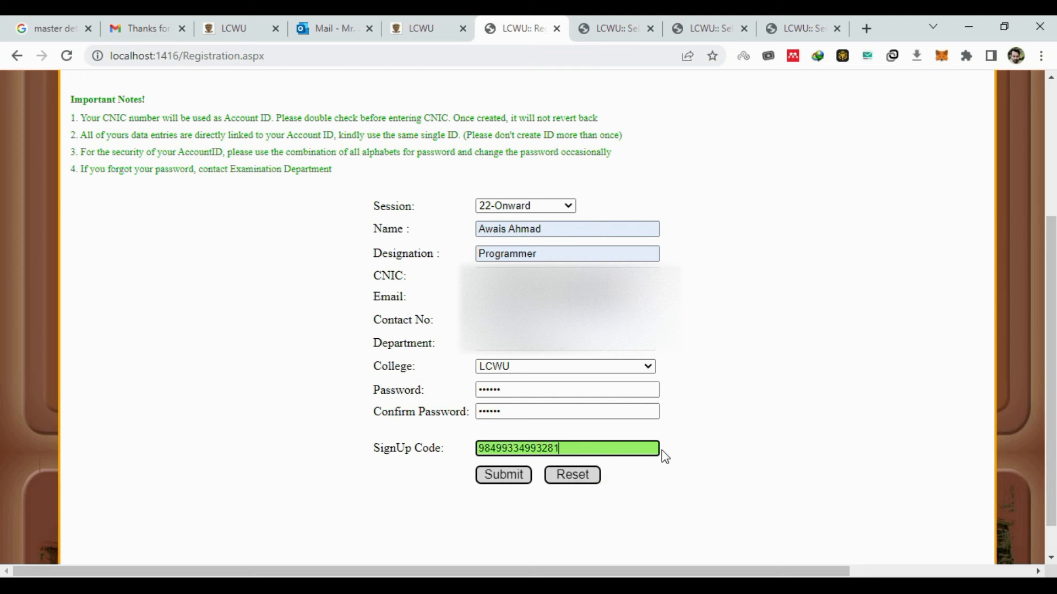
{"action": "left_click", "coordinate": [504, 474]}
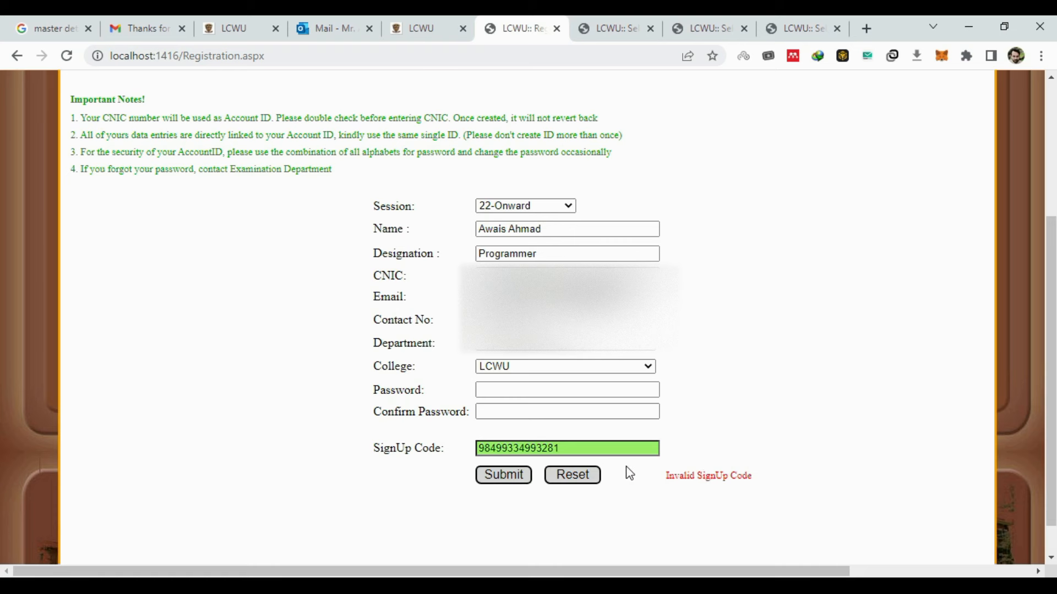
- Fix the sign-up code's last digit, re-enter both passwords, submit, and return to Login
{"action": "left_click", "coordinate": [591, 444]}
{"action": "key", "text": "BackSpace"}
{"action": "type", "text": "2"}
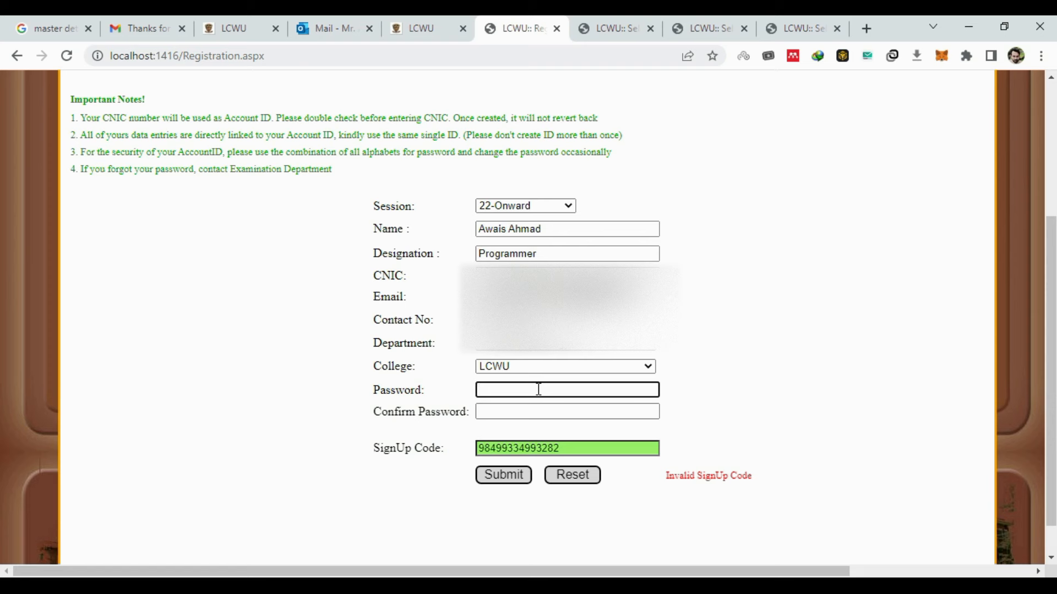
{"action": "type", "text": "123456"}
{"action": "left_click", "coordinate": [545, 416]}
{"action": "type", "text": "123"}
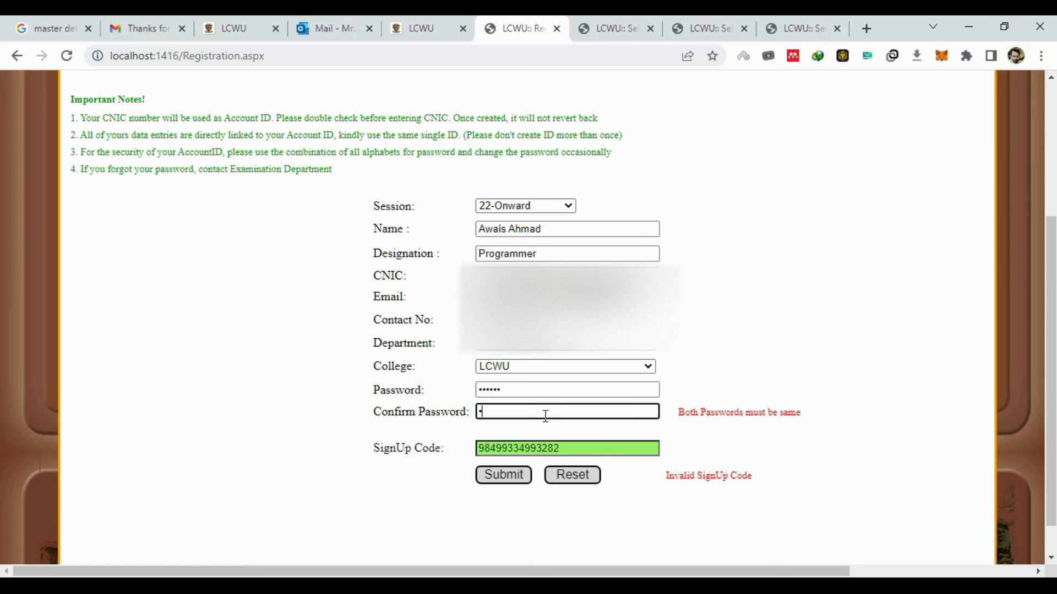
{"action": "type", "text": "456"}
{"action": "left_click", "coordinate": [523, 476]}
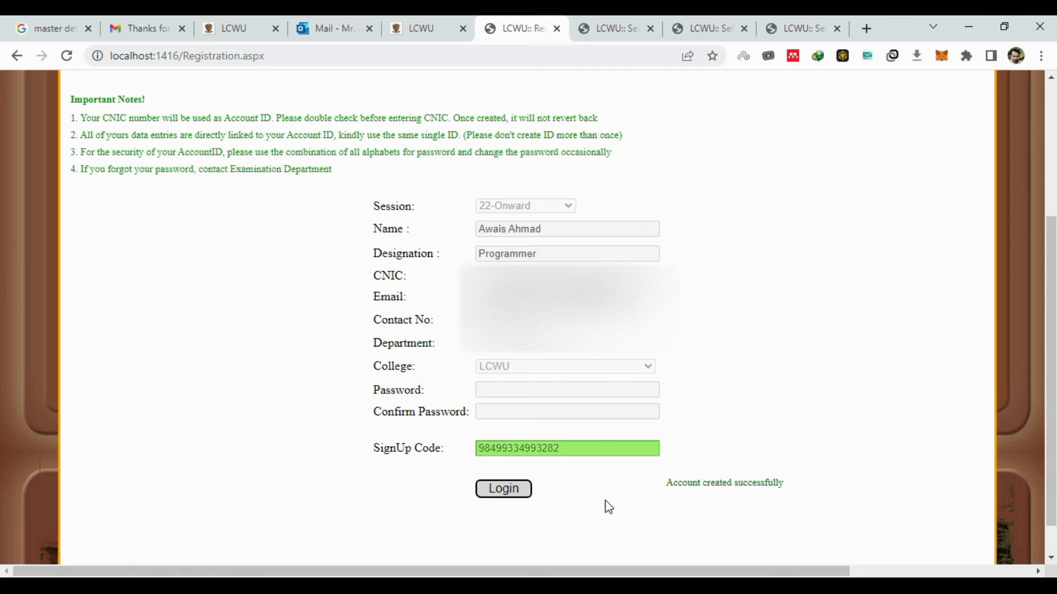
{"action": "left_click", "coordinate": [527, 499]}
- Enter the account password on Login.aspx and log in to the faculty account
{"action": "scroll", "coordinate": [723, 392], "scroll_direction": "down", "scroll_amount": 1}
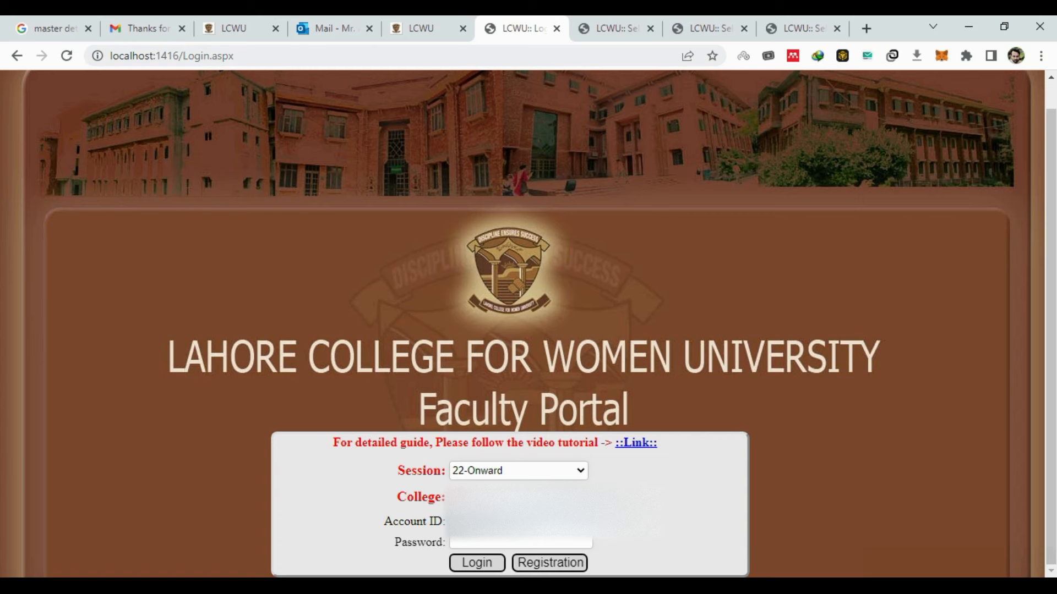
{"action": "left_click", "coordinate": [526, 544]}
{"action": "type", "text": "••••••"}
{"action": "left_click", "coordinate": [477, 563]}
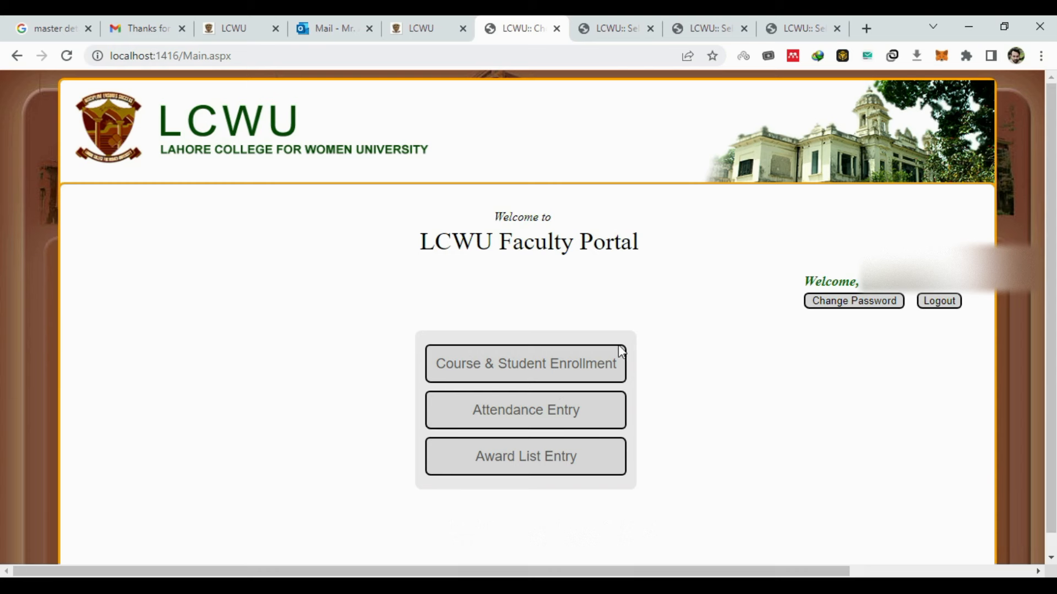
- Search 'app' in Degree Detail, pick BS- Applied Psychology 2022-2026, and fetch its details
{"action": "left_click", "coordinate": [608, 25]}
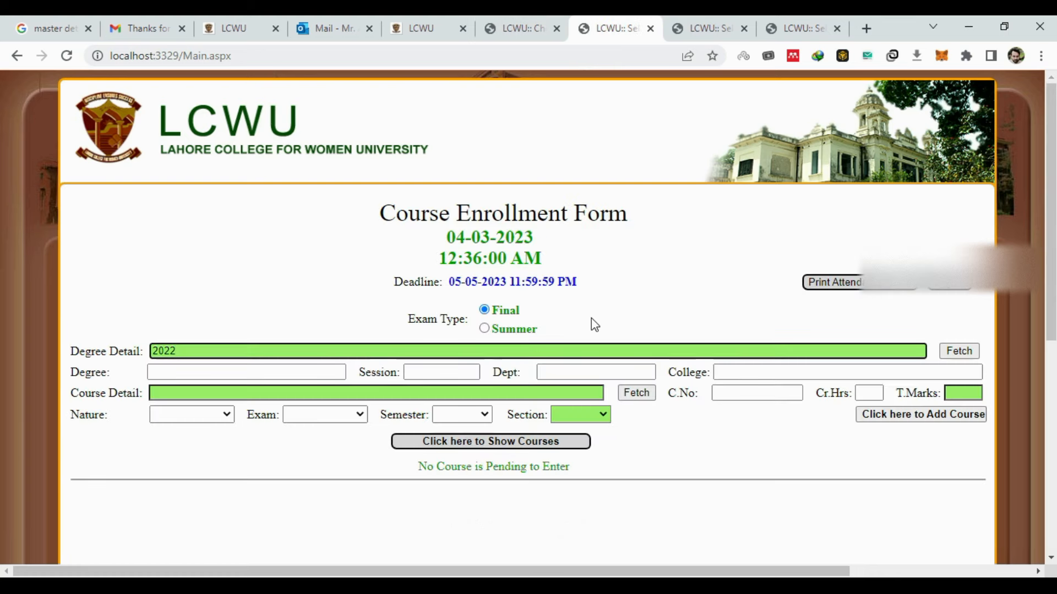
{"action": "key", "text": "BackSpace"}
{"action": "key", "text": "BackSpace"}
{"action": "key", "text": "BackSpace"}
{"action": "key", "text": "BackSpace"}
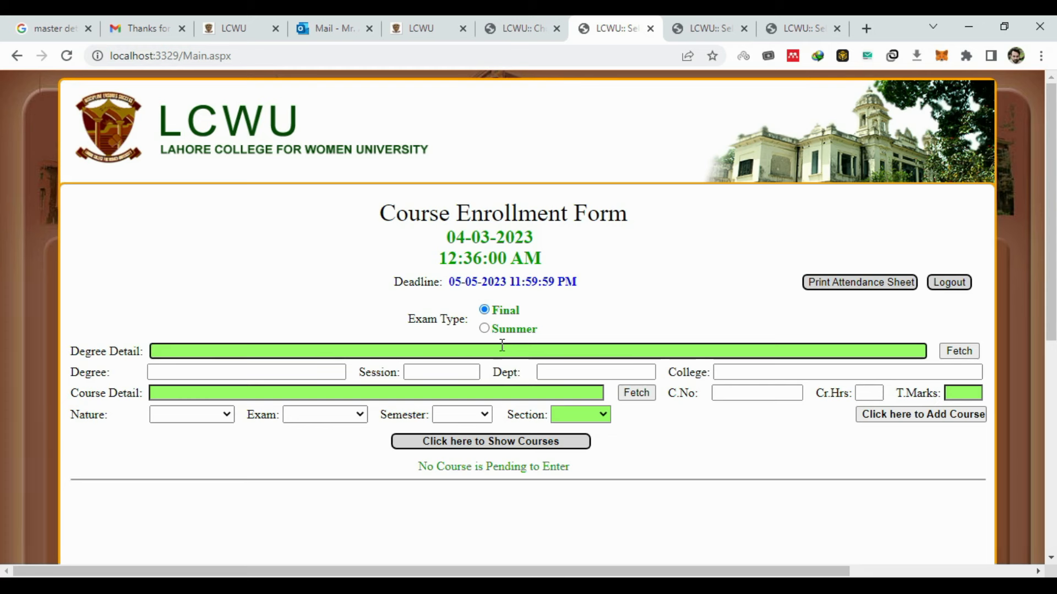
{"action": "type", "text": "ap"}
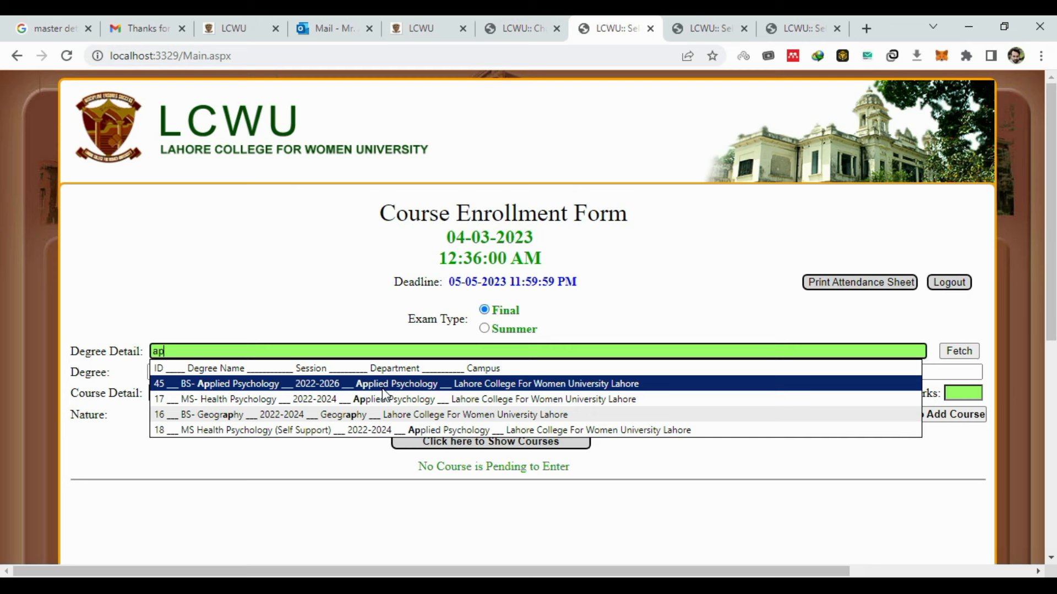
{"action": "type", "text": "p"}
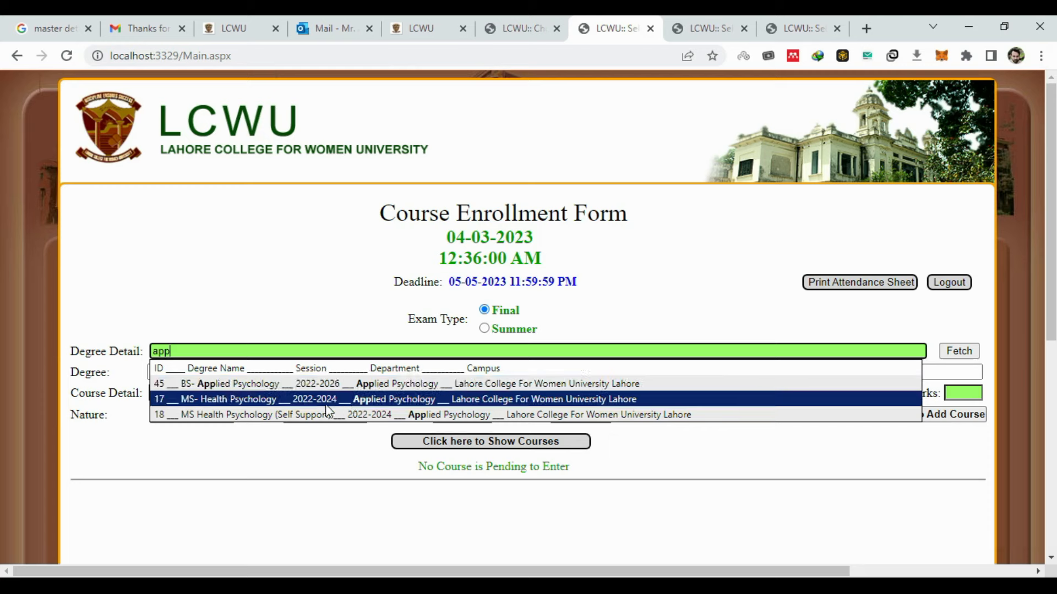
{"action": "left_click", "coordinate": [394, 388]}
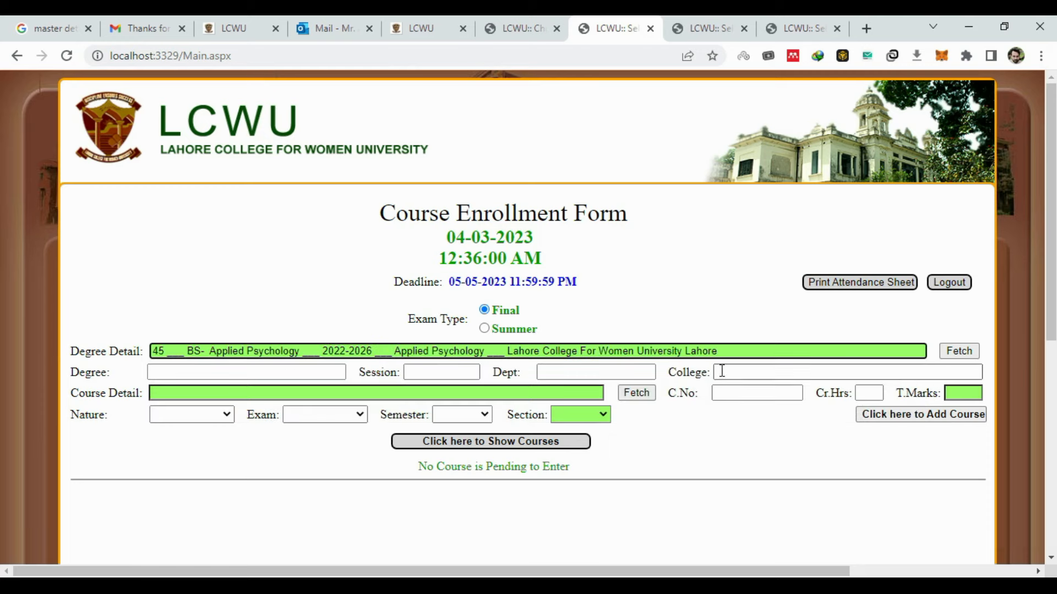
{"action": "left_click", "coordinate": [952, 353]}
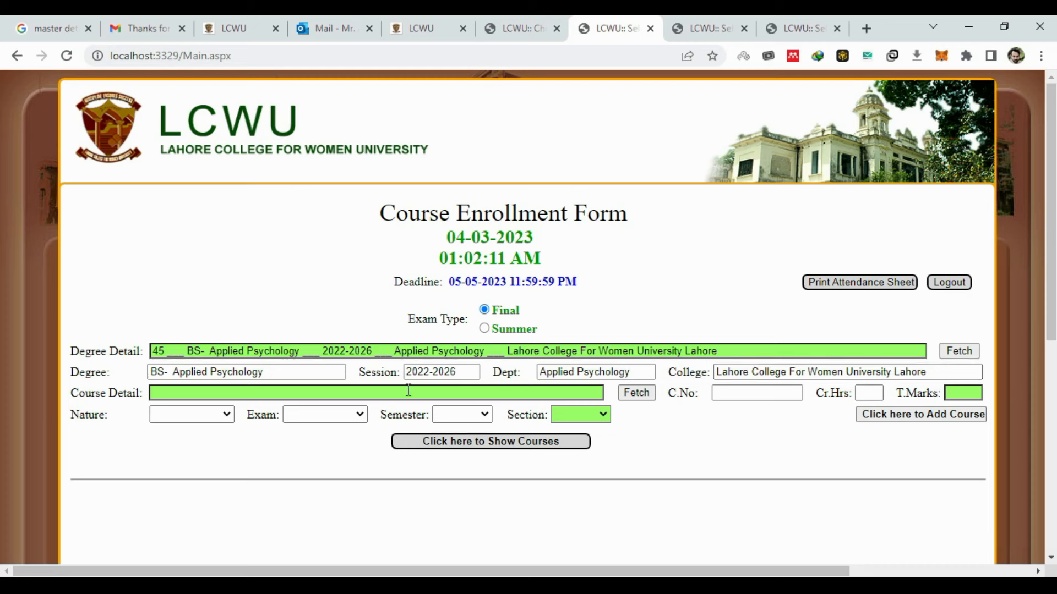
- Type 'en' in Course Detail and select CC/Eng-203 English Verse and Communication Skills
{"action": "left_click", "coordinate": [466, 391]}
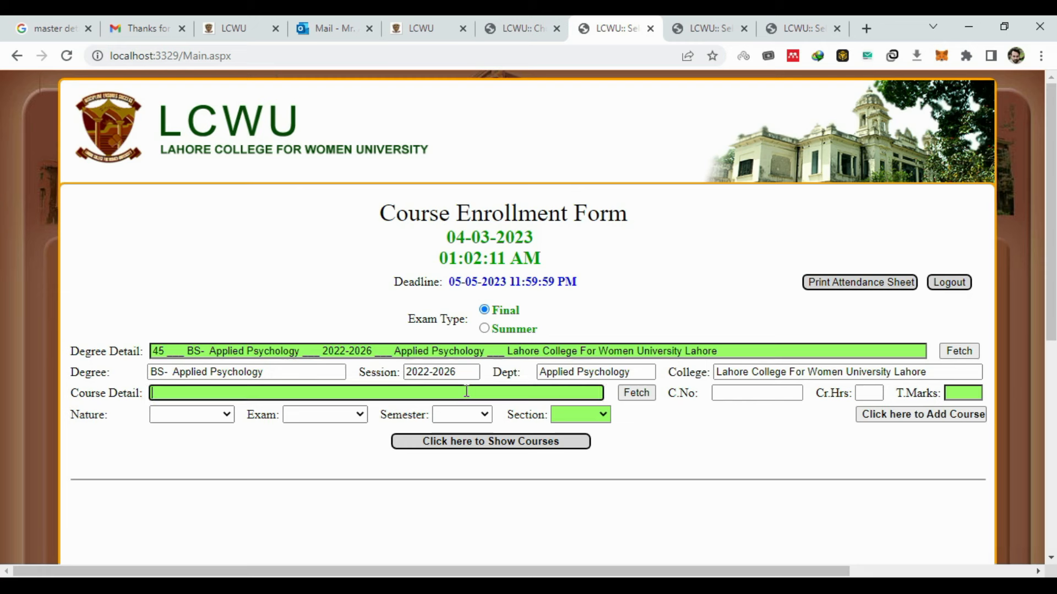
{"action": "type", "text": "e"}
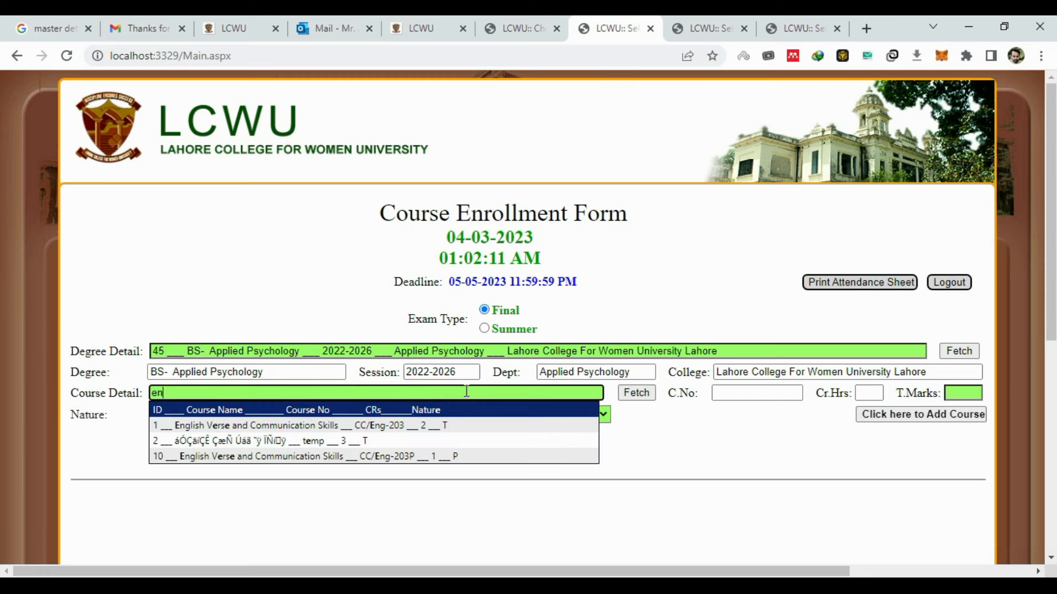
{"action": "type", "text": "n"}
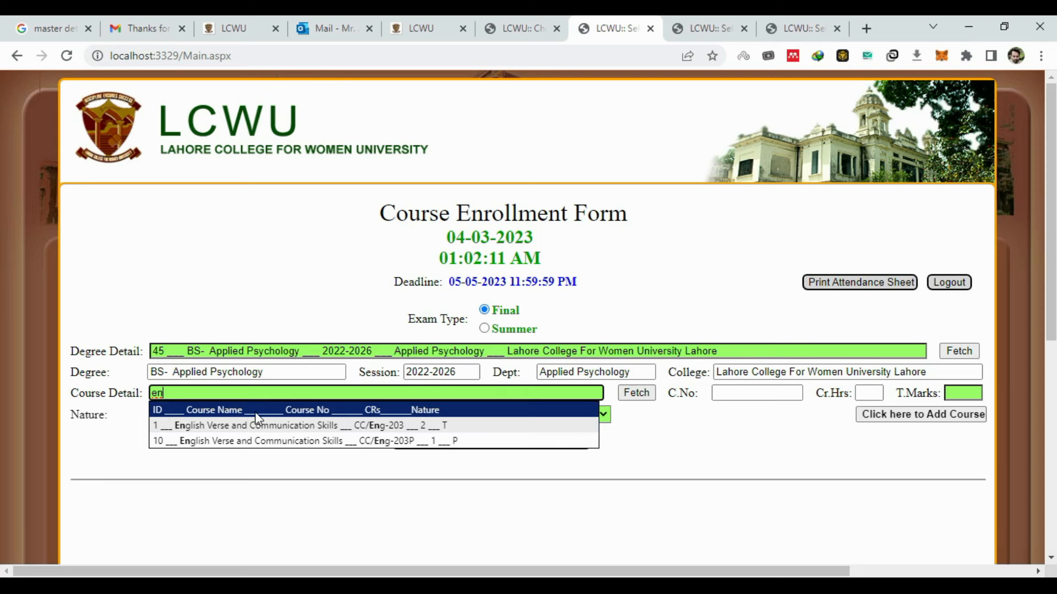
{"action": "left_click", "coordinate": [456, 428]}
- Fetch the CC/Eng-203 details, set total marks 100, and keep Theory nature and Final exam
{"action": "left_click", "coordinate": [642, 396]}
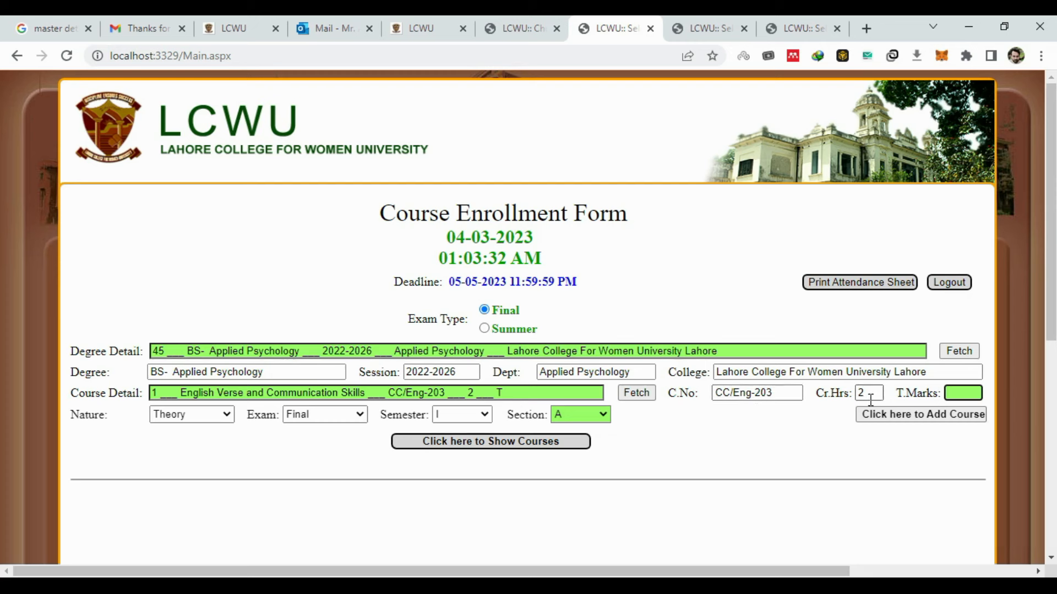
{"action": "type", "text": "1"}
{"action": "left_click", "coordinate": [965, 425]}
{"action": "left_click", "coordinate": [206, 414]}
{"action": "left_click", "coordinate": [206, 414]}
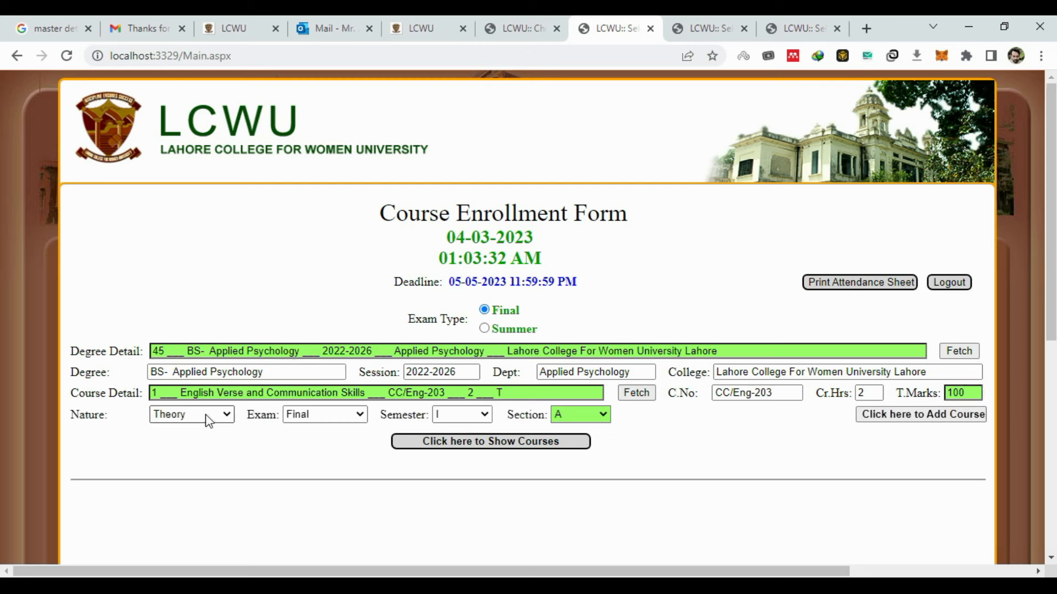
{"action": "left_click", "coordinate": [301, 417]}
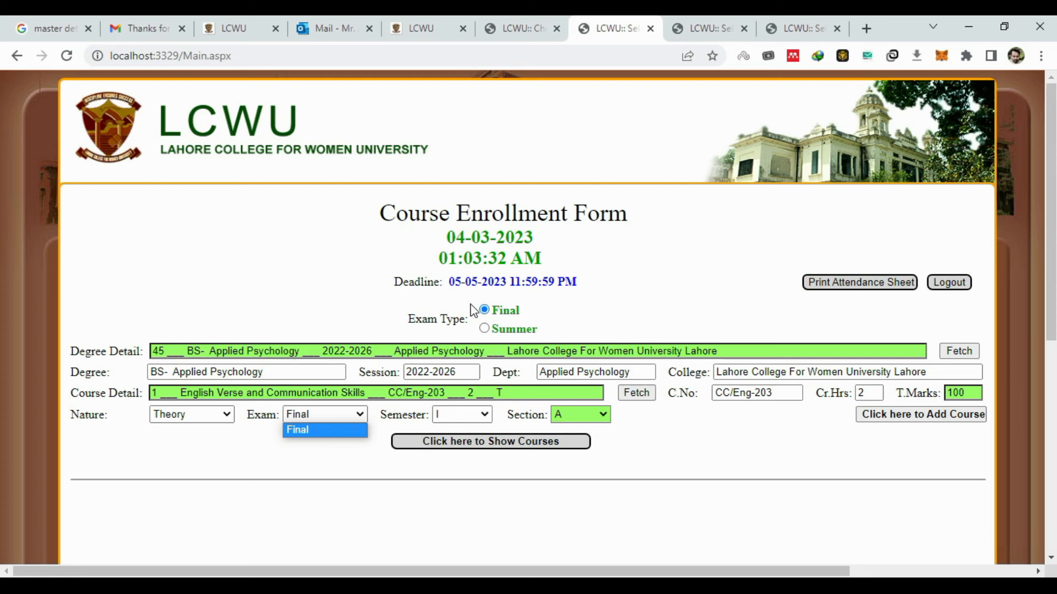
{"action": "left_click", "coordinate": [356, 416]}
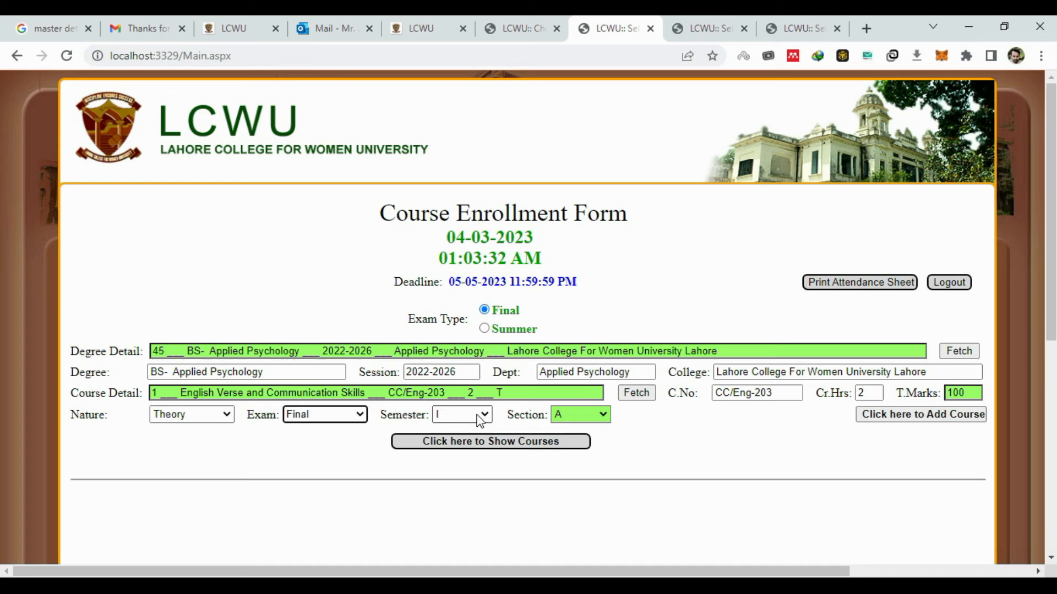
- Keep semester I and section A in the course dropdowns
{"action": "left_click", "coordinate": [480, 421]}
{"action": "left_click", "coordinate": [481, 421]}
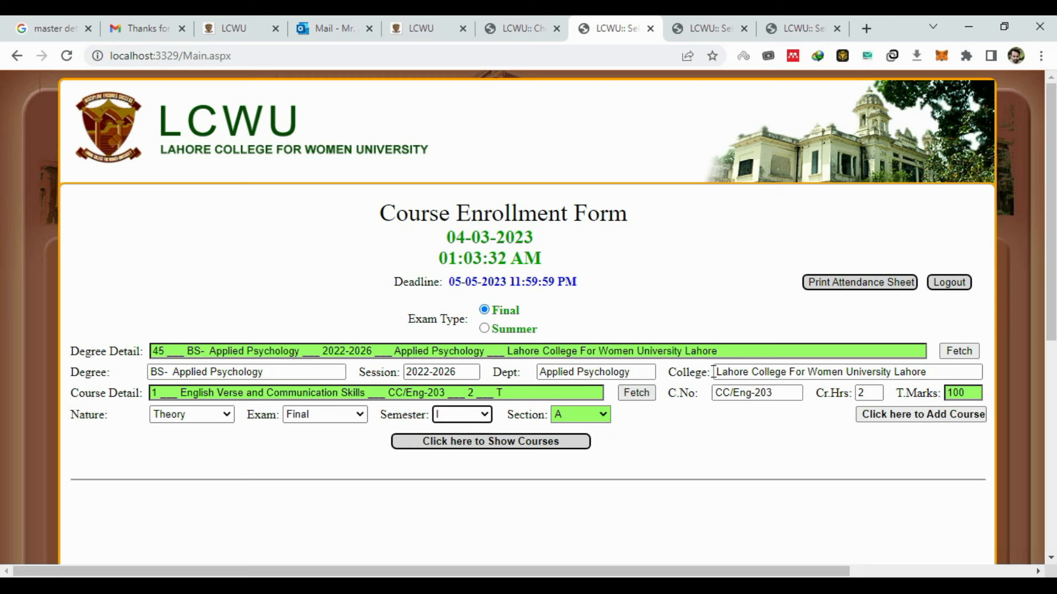
{"action": "left_click", "coordinate": [594, 421]}
{"action": "left_click", "coordinate": [594, 418]}
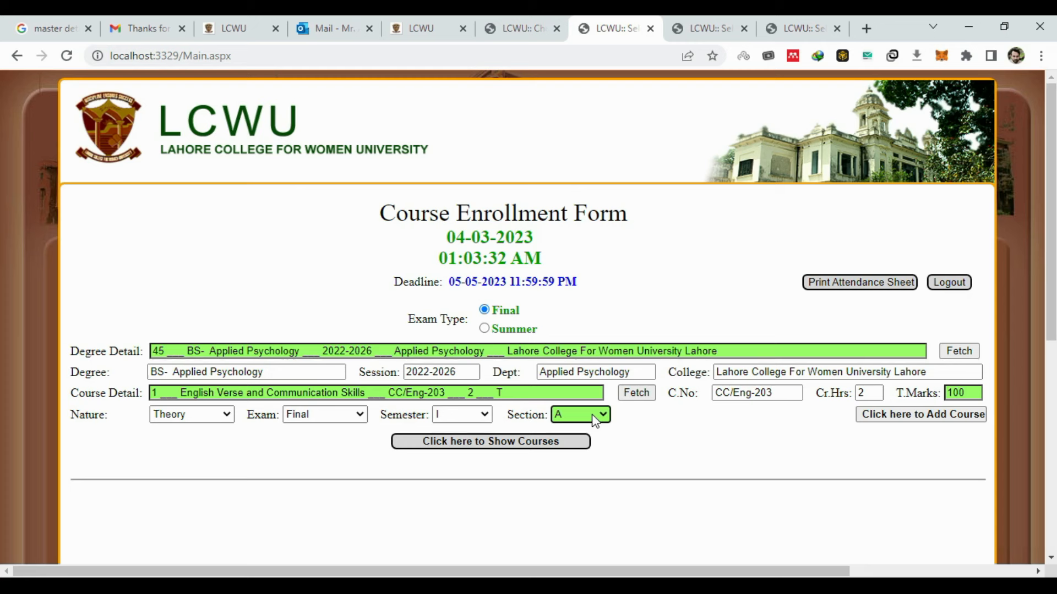
{"action": "left_click", "coordinate": [594, 420]}
{"action": "left_click", "coordinate": [594, 419]}
{"action": "left_click", "coordinate": [587, 423]}
{"action": "left_click", "coordinate": [584, 417]}
{"action": "left_click", "coordinate": [608, 422]}
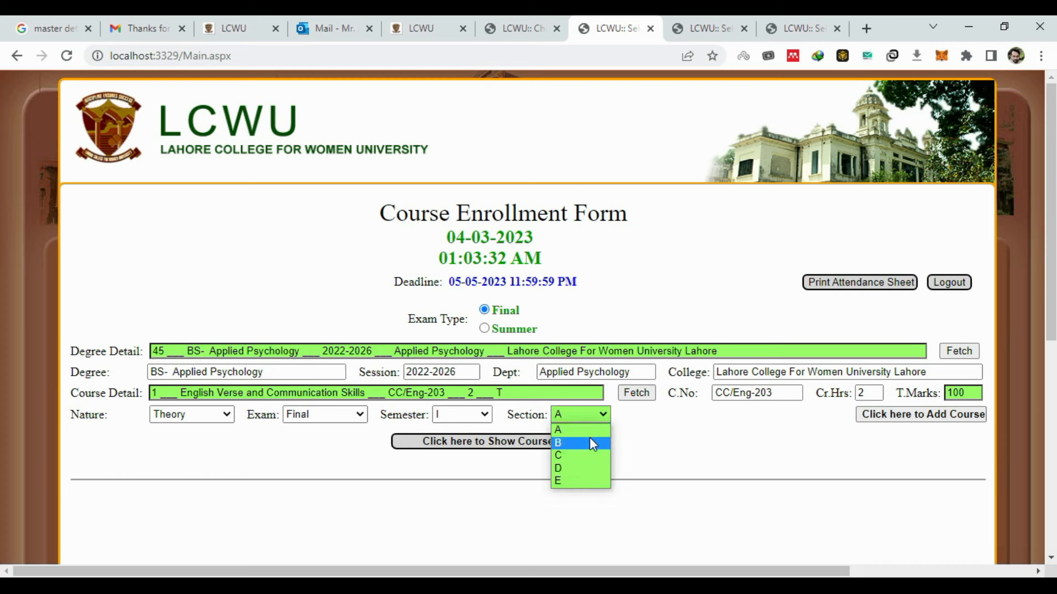
{"action": "left_click", "coordinate": [659, 437]}
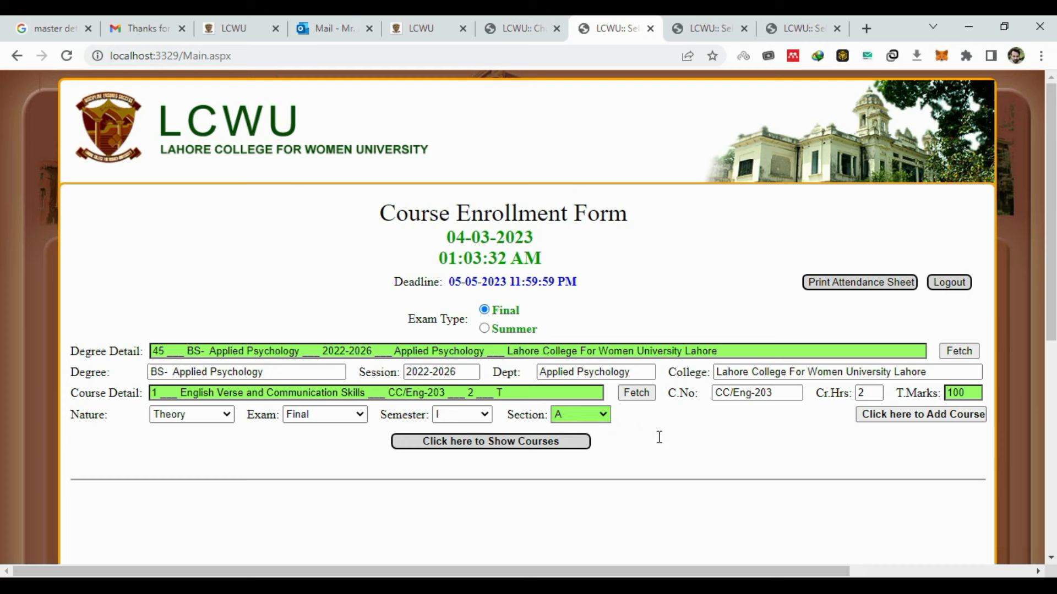
{"action": "left_click", "coordinate": [581, 416]}
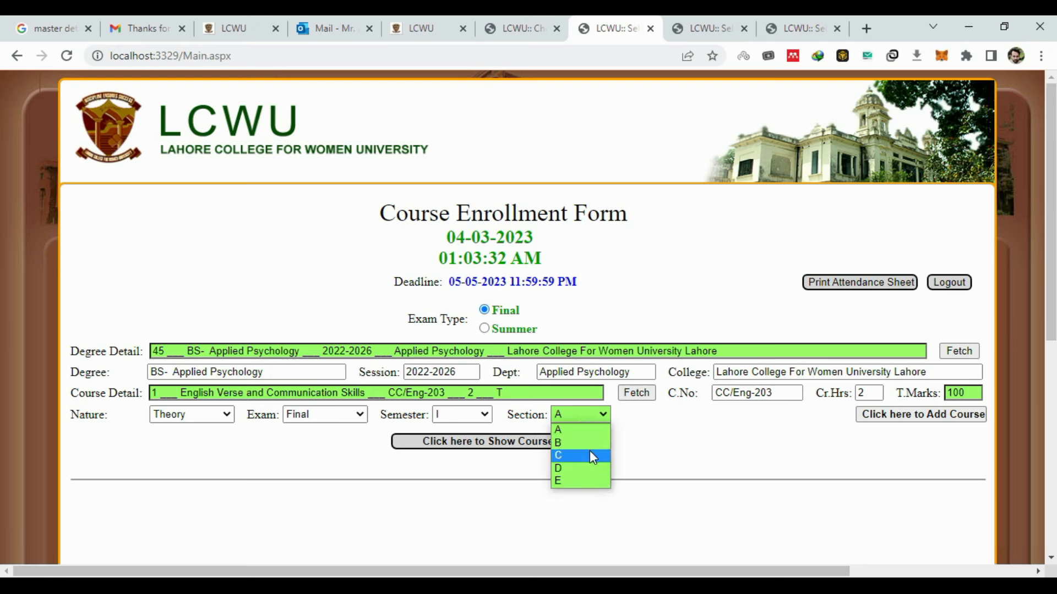
{"action": "left_click", "coordinate": [677, 446]}
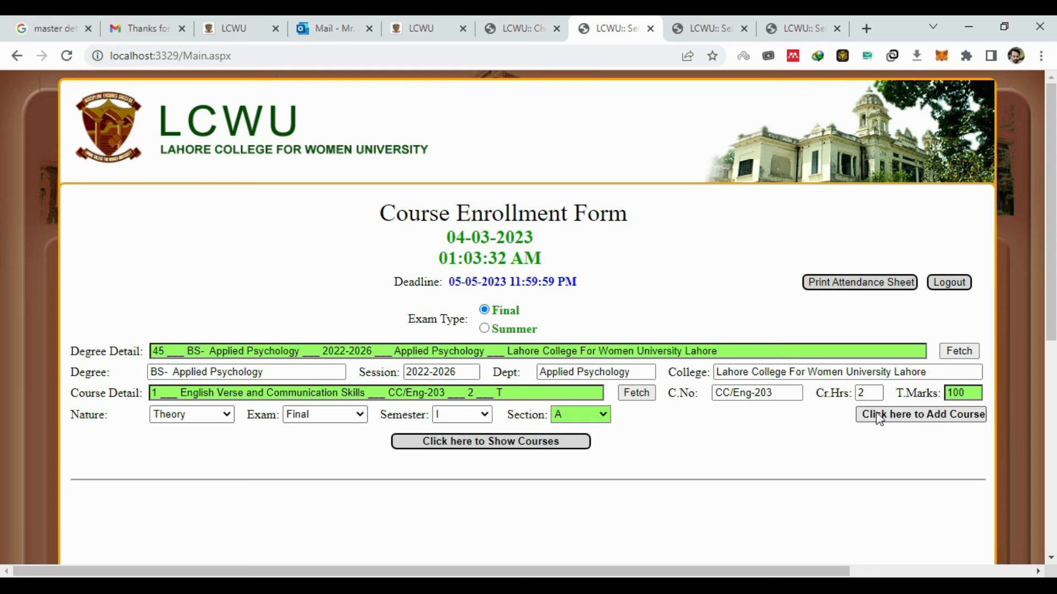
{"action": "left_click", "coordinate": [894, 416]}
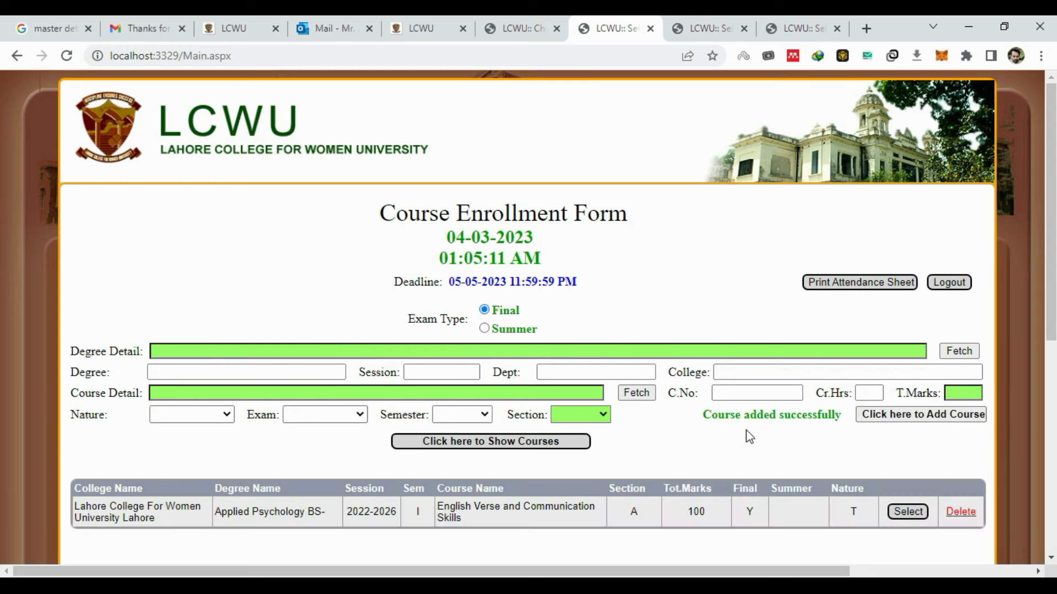
{"action": "scroll", "coordinate": [747, 435], "scroll_direction": "down", "scroll_amount": 3}
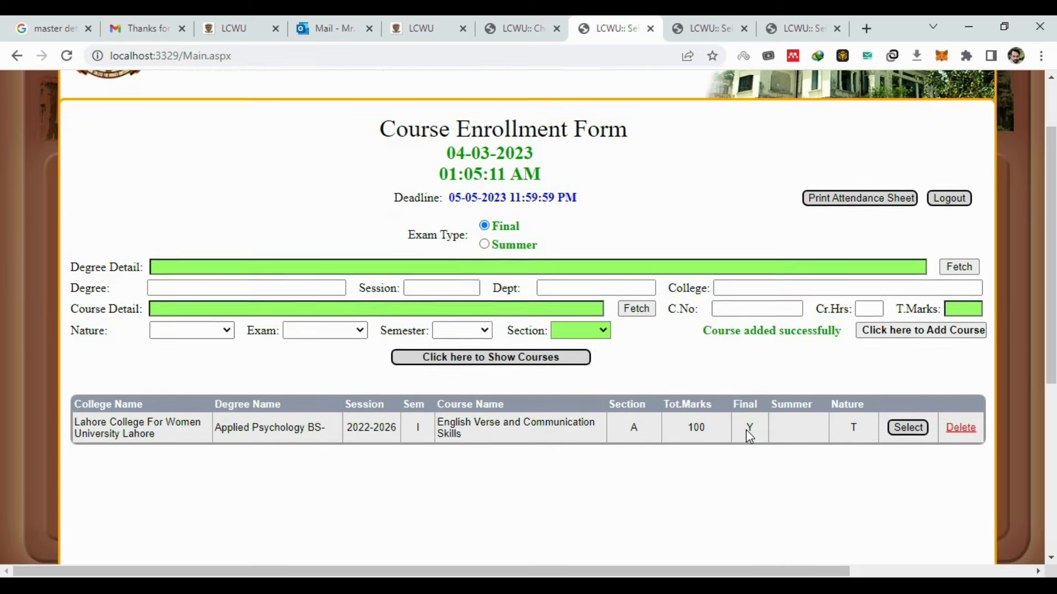
{"action": "scroll", "coordinate": [652, 376], "scroll_direction": "up", "scroll_amount": 1}
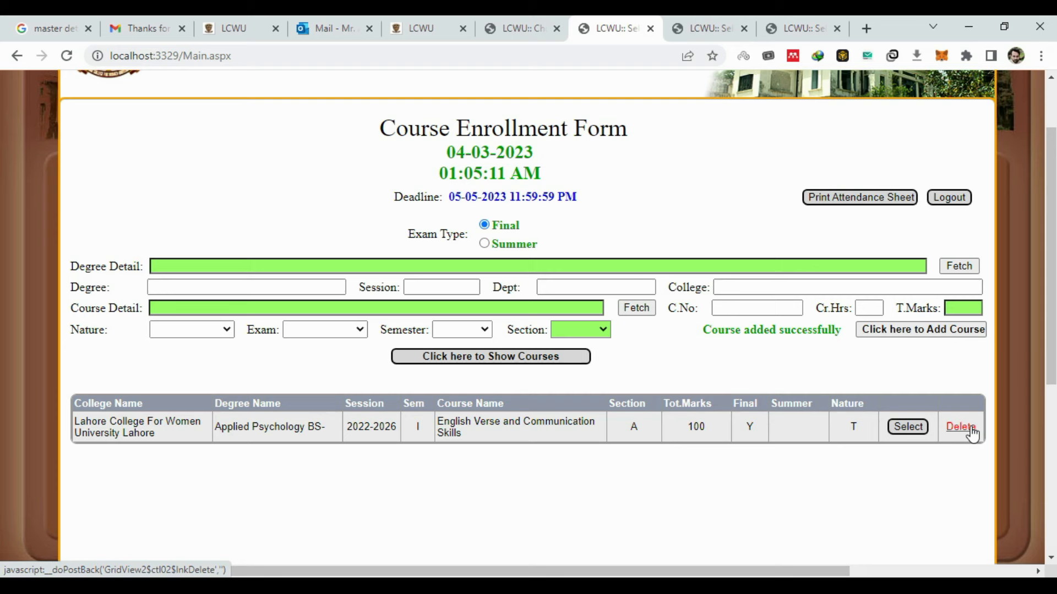
- Look up 'app' and fetch the BS Applied Psychology 2022-2026 degree details again
{"action": "left_click", "coordinate": [541, 263]}
{"action": "type", "text": "app"}
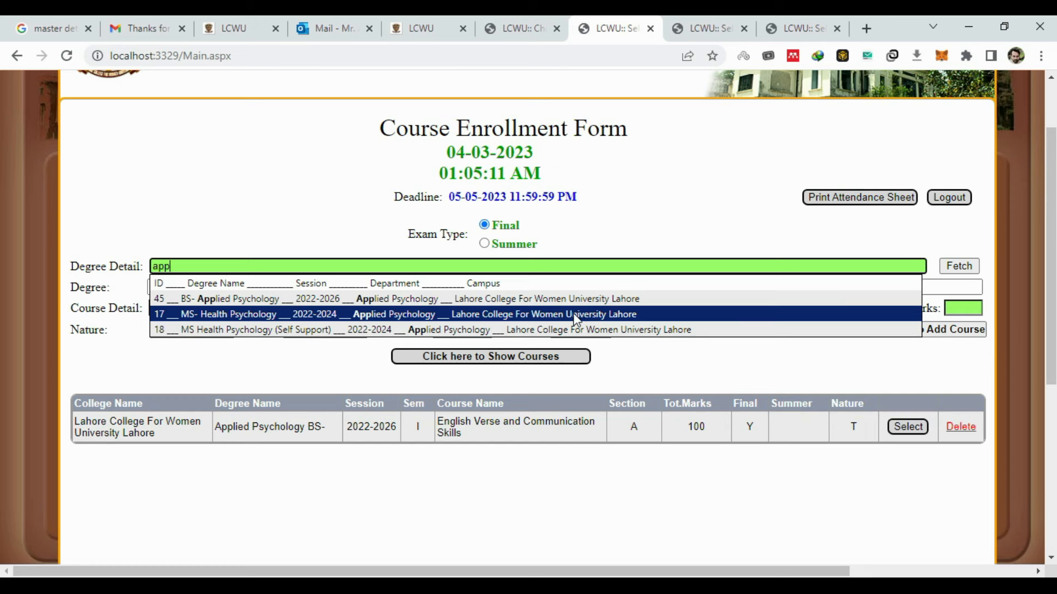
{"action": "left_click", "coordinate": [533, 303]}
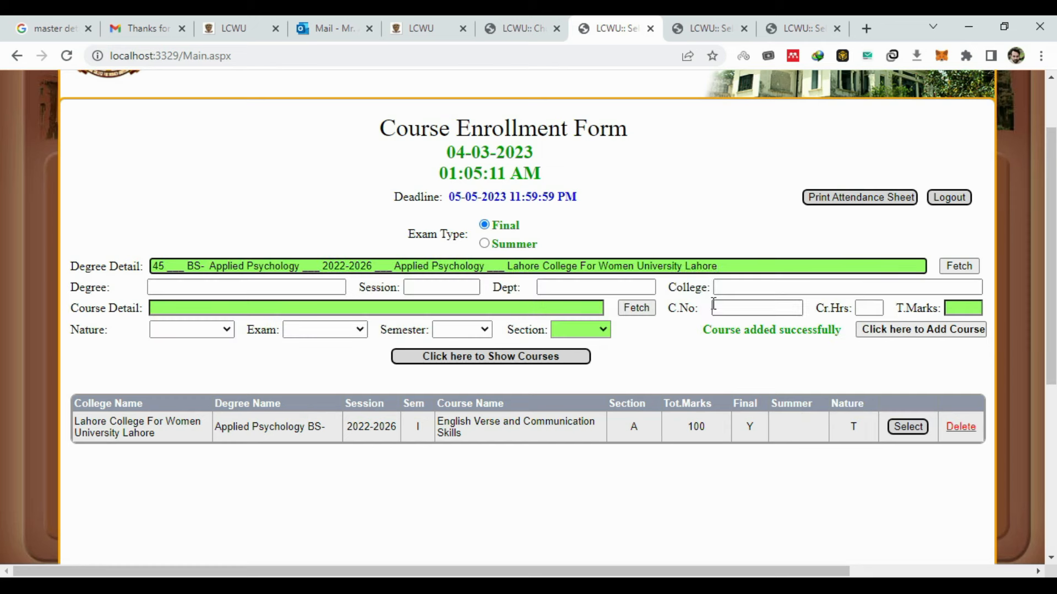
{"action": "left_click", "coordinate": [950, 272]}
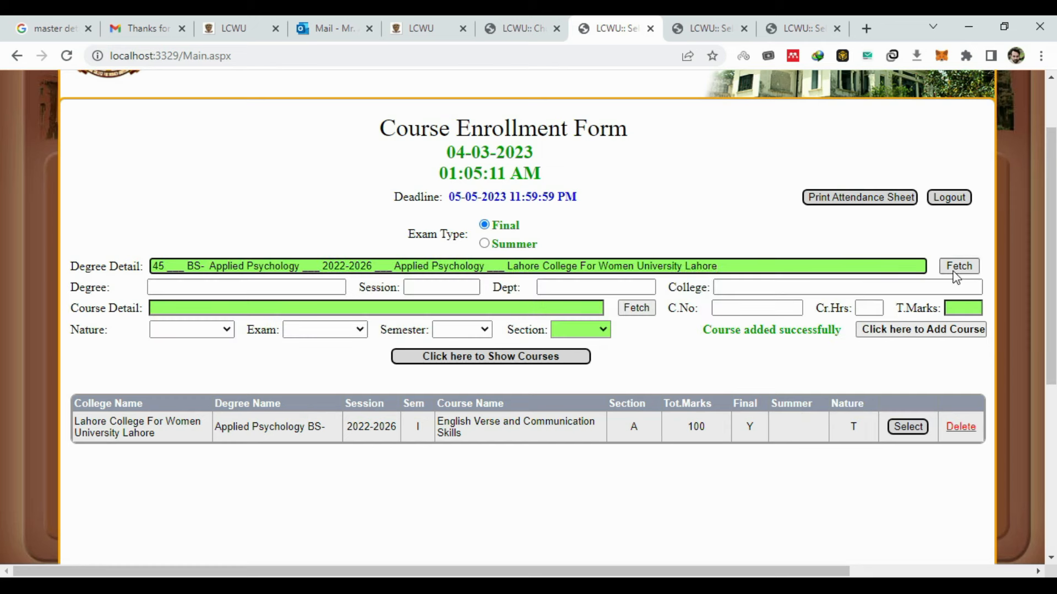
- Choose CC/Eng-203P, fetch it, set 50 total marks and Practical nature, and add the course
{"action": "left_click", "coordinate": [358, 307]}
{"action": "type", "text": "eng"}
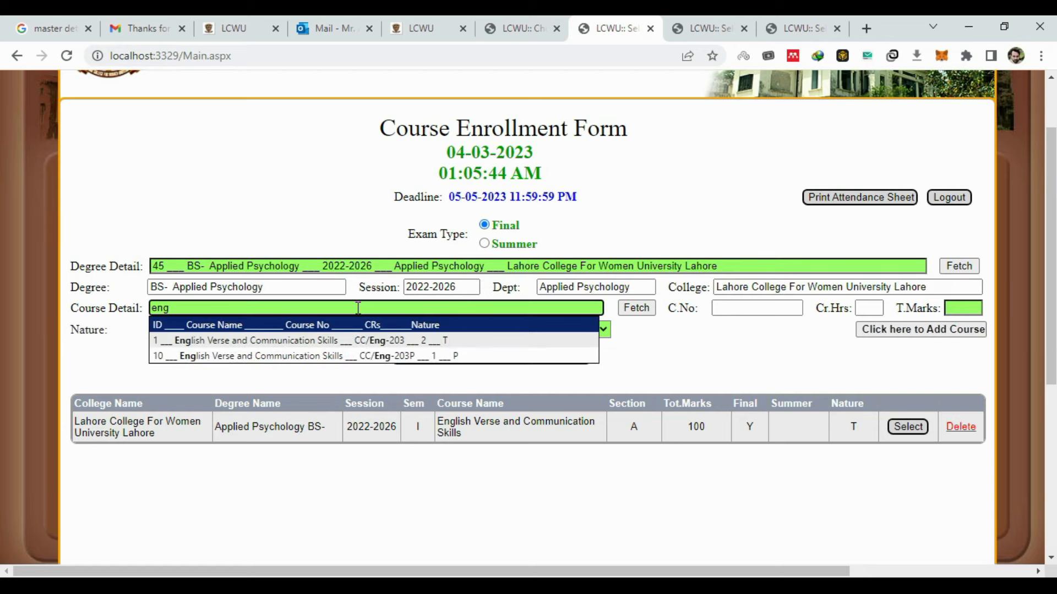
{"action": "left_click", "coordinate": [427, 356]}
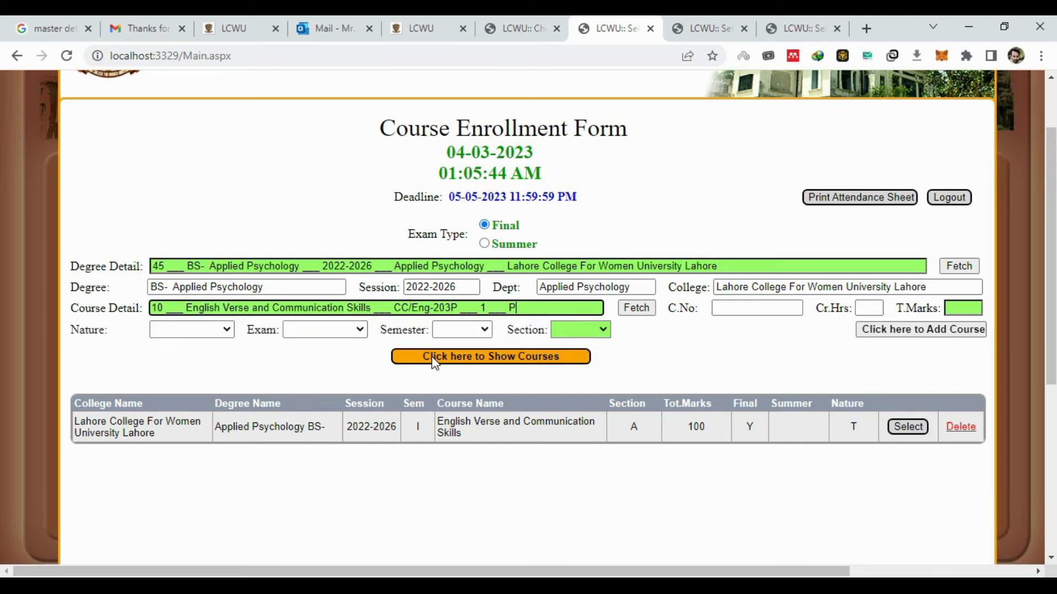
{"action": "left_click", "coordinate": [637, 309]}
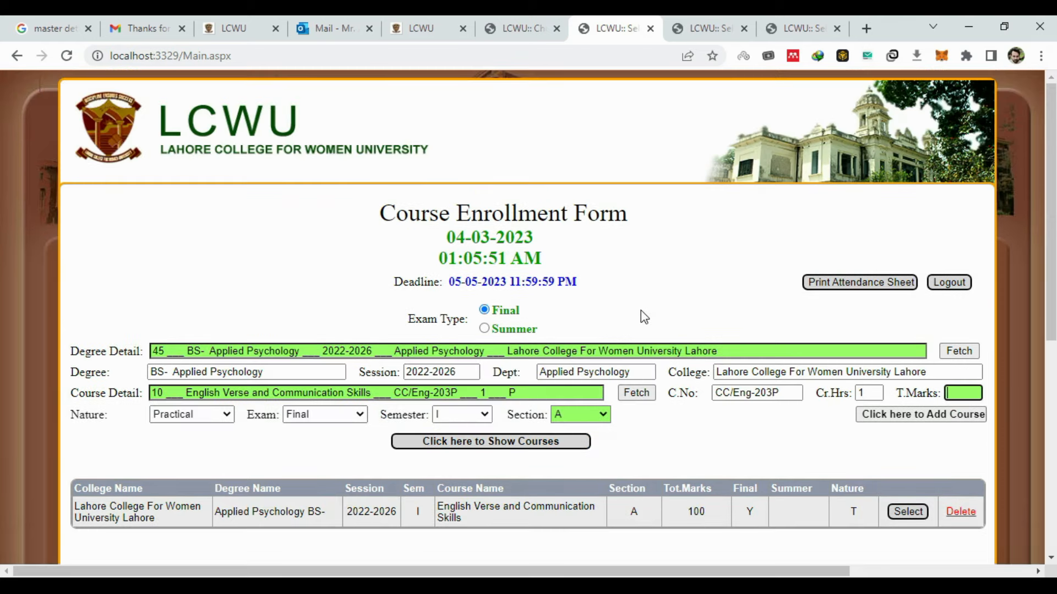
{"action": "type", "text": "50"}
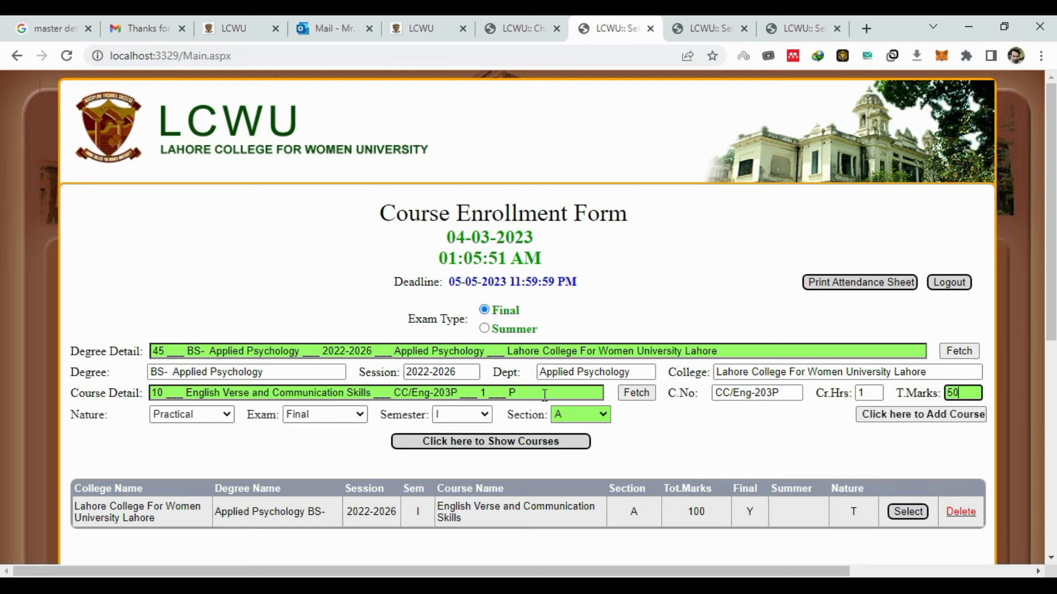
{"action": "left_click", "coordinate": [192, 419]}
{"action": "left_click", "coordinate": [192, 428]}
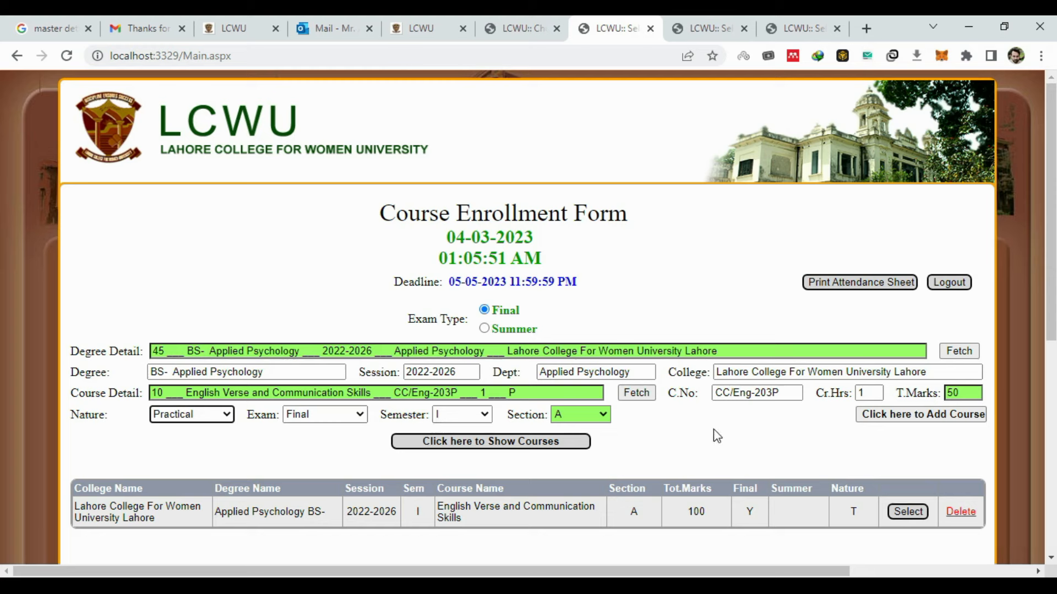
{"action": "left_click", "coordinate": [890, 416]}
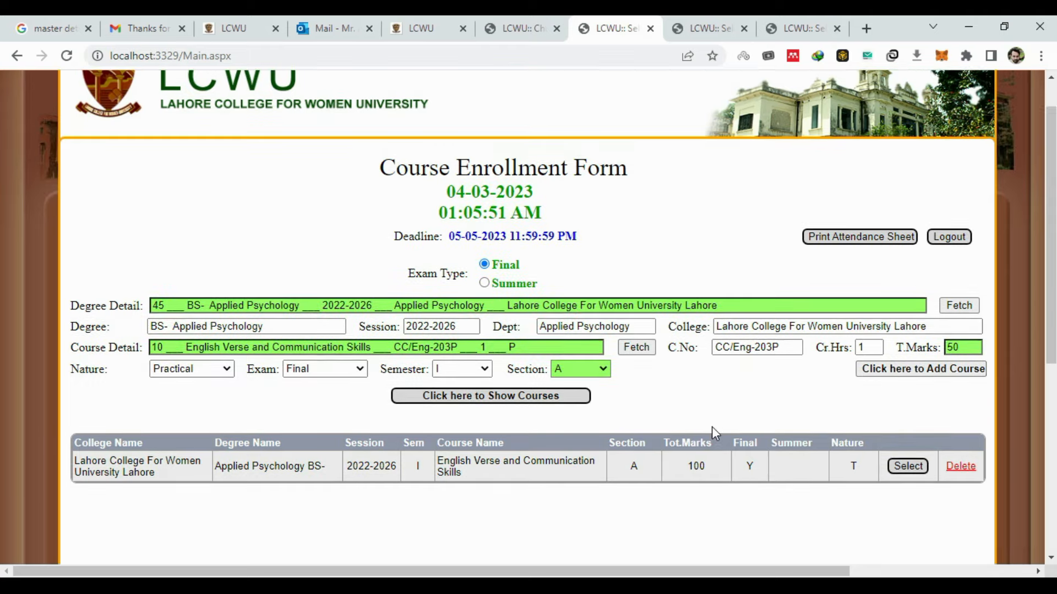
{"action": "scroll", "coordinate": [714, 433], "scroll_direction": "down", "scroll_amount": 4}
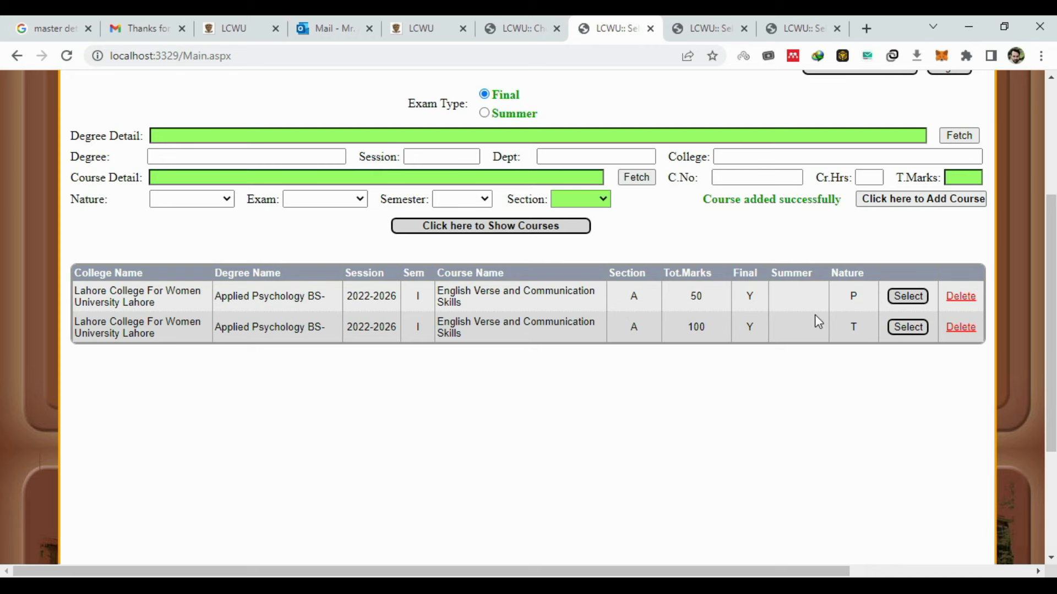
- Select the theory English Verse and Communication Skills course (CC/Eng-203) and open its three-student enrollment form
{"action": "left_click", "coordinate": [904, 329]}
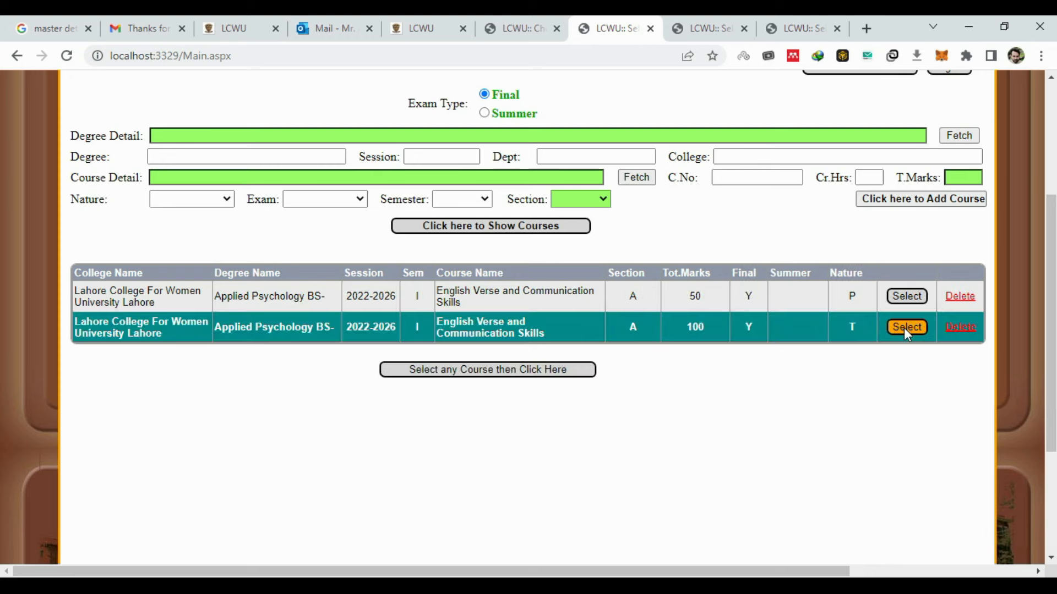
{"action": "scroll", "coordinate": [737, 437], "scroll_direction": "up", "scroll_amount": 1}
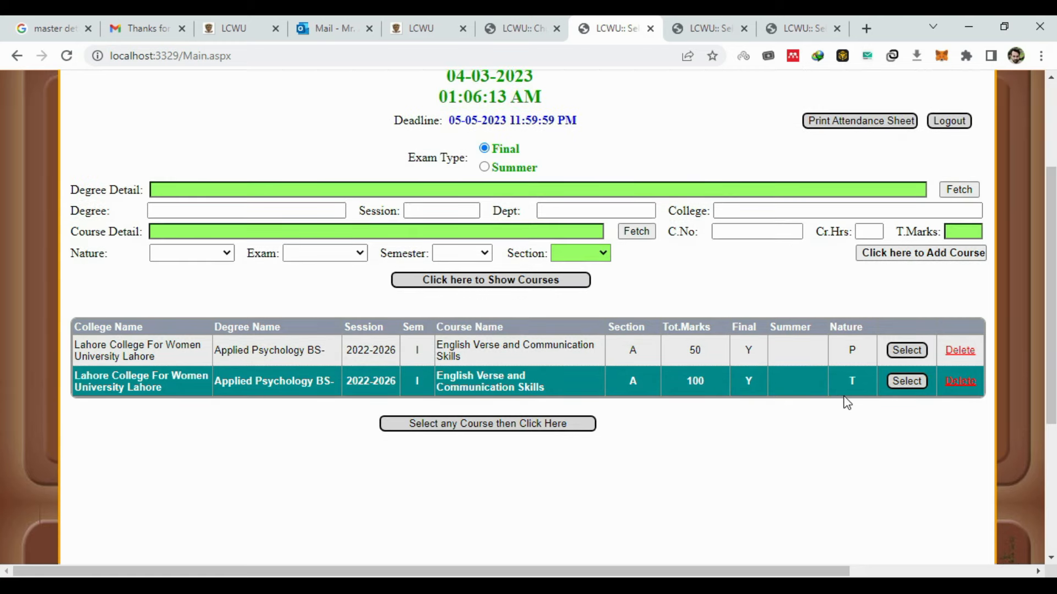
{"action": "left_click", "coordinate": [570, 428]}
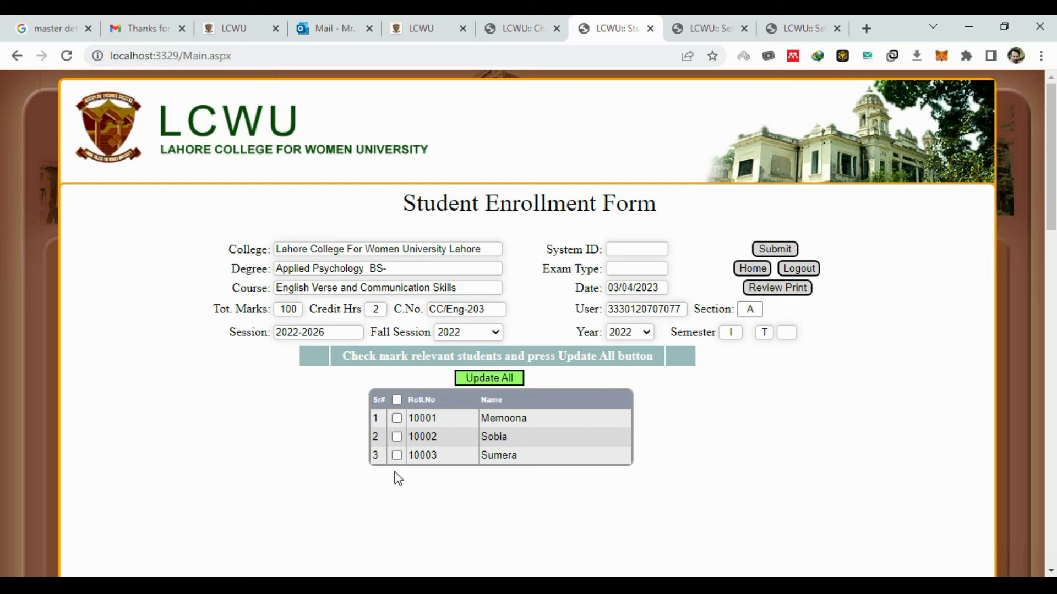
- Enroll students 10001 and 10002 but not 10003, save the selection, and return Home
{"action": "left_click", "coordinate": [398, 401]}
{"action": "left_click", "coordinate": [397, 456]}
{"action": "left_click", "coordinate": [501, 382]}
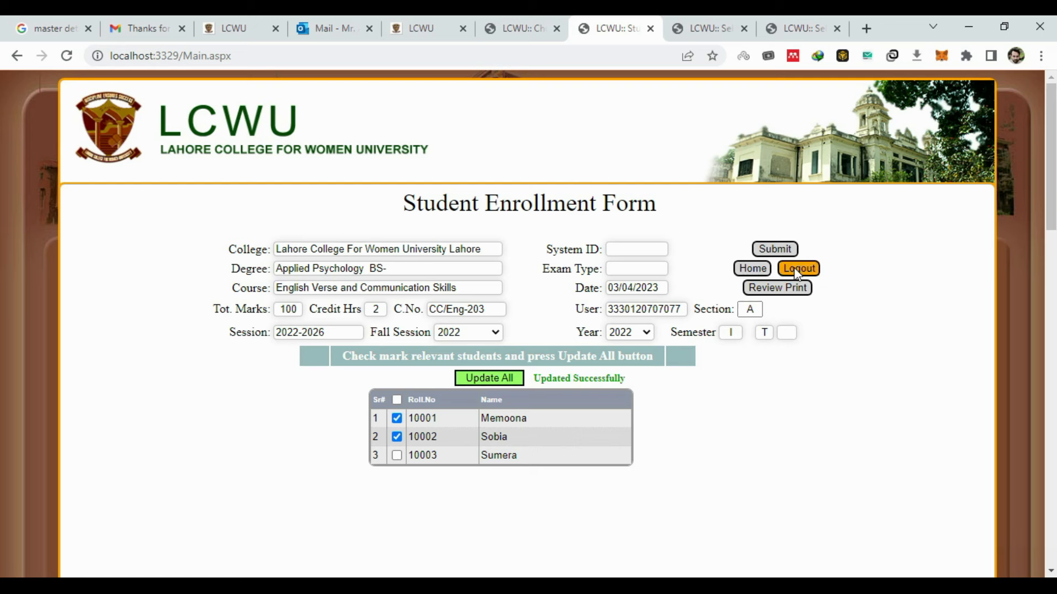
{"action": "left_click", "coordinate": [752, 269]}
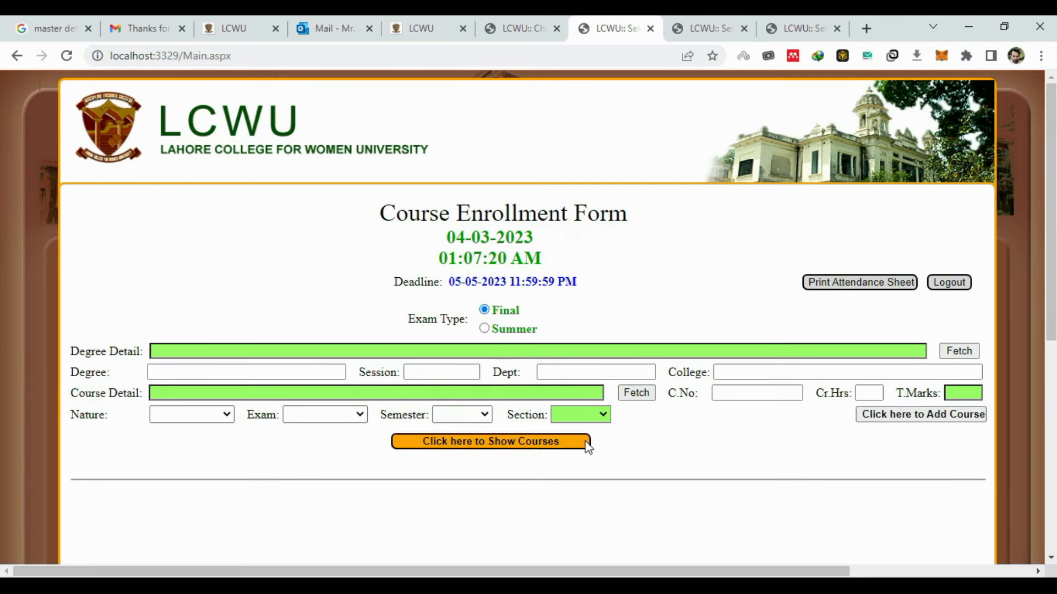
- List the registered courses and reopen the theory English Verse course's student list
{"action": "left_click", "coordinate": [570, 450]}
{"action": "scroll", "coordinate": [803, 424], "scroll_direction": "down", "scroll_amount": 4}
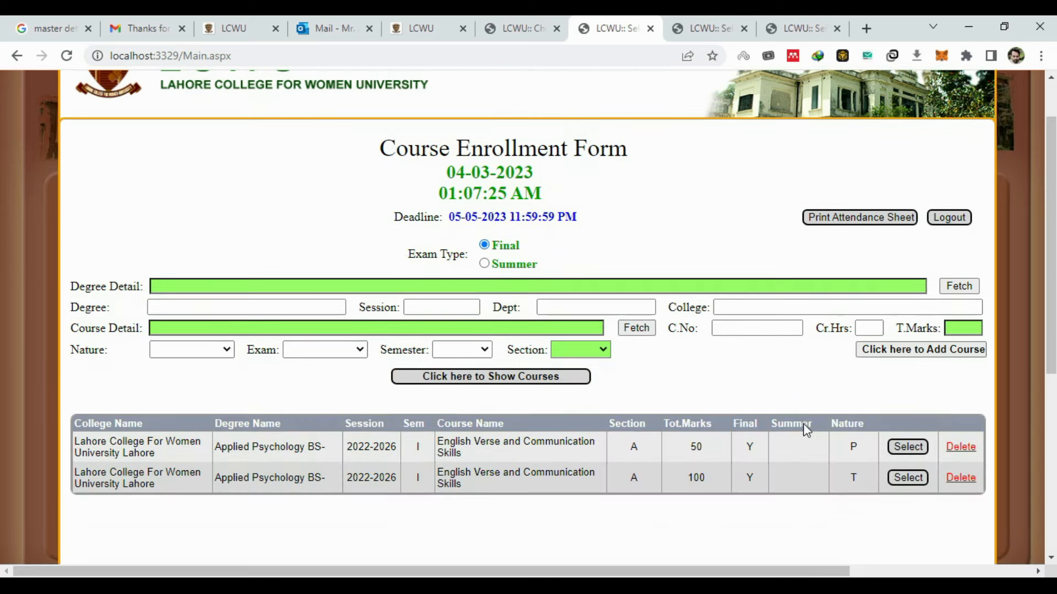
{"action": "left_click", "coordinate": [906, 328]}
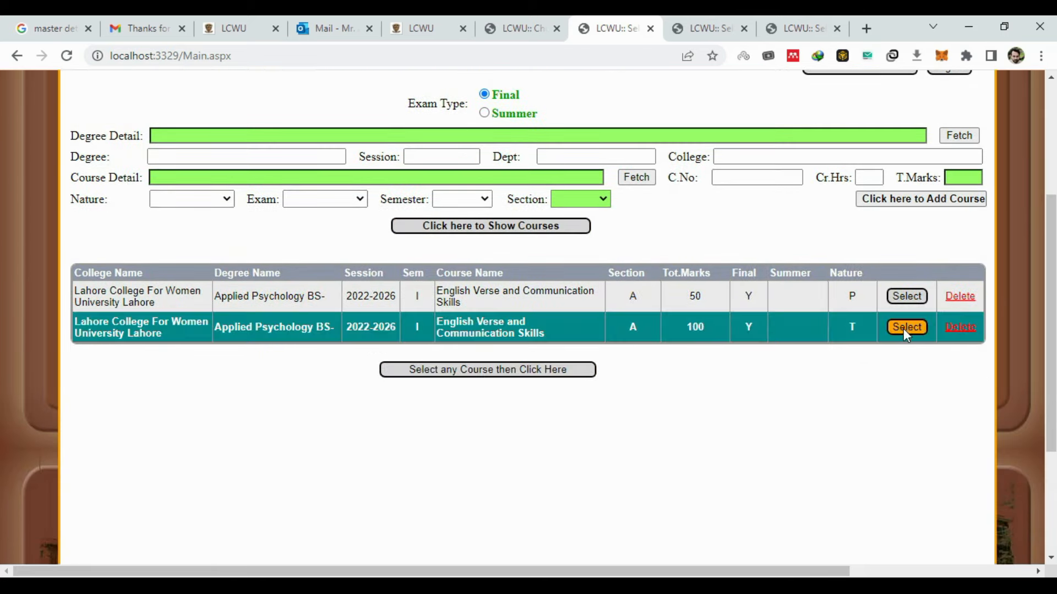
{"action": "left_click", "coordinate": [589, 373]}
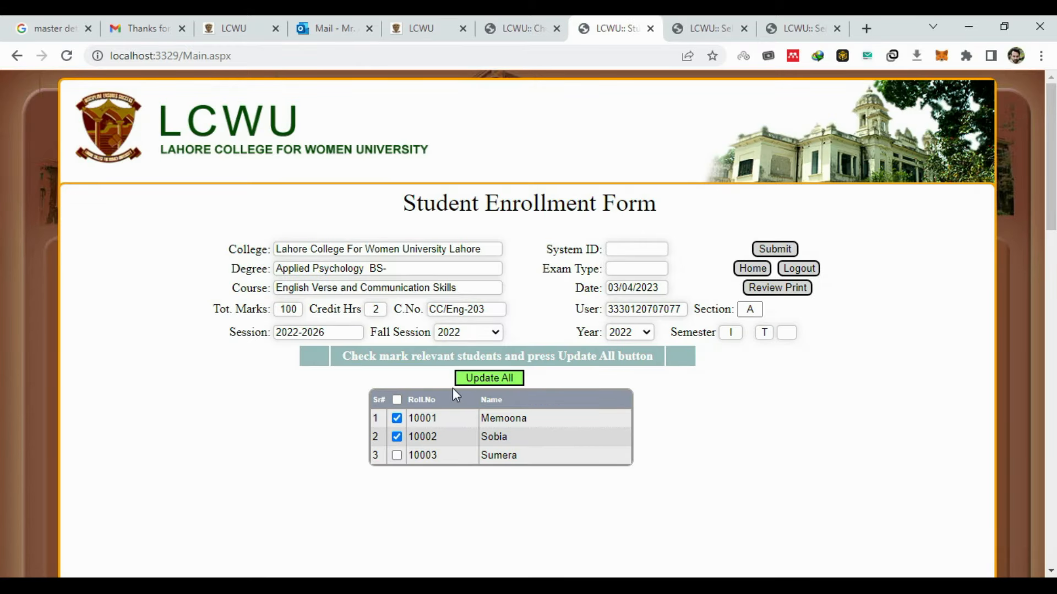
- Update the selection to students 10001 and 10002 only and request final submission
{"action": "left_click", "coordinate": [396, 455]}
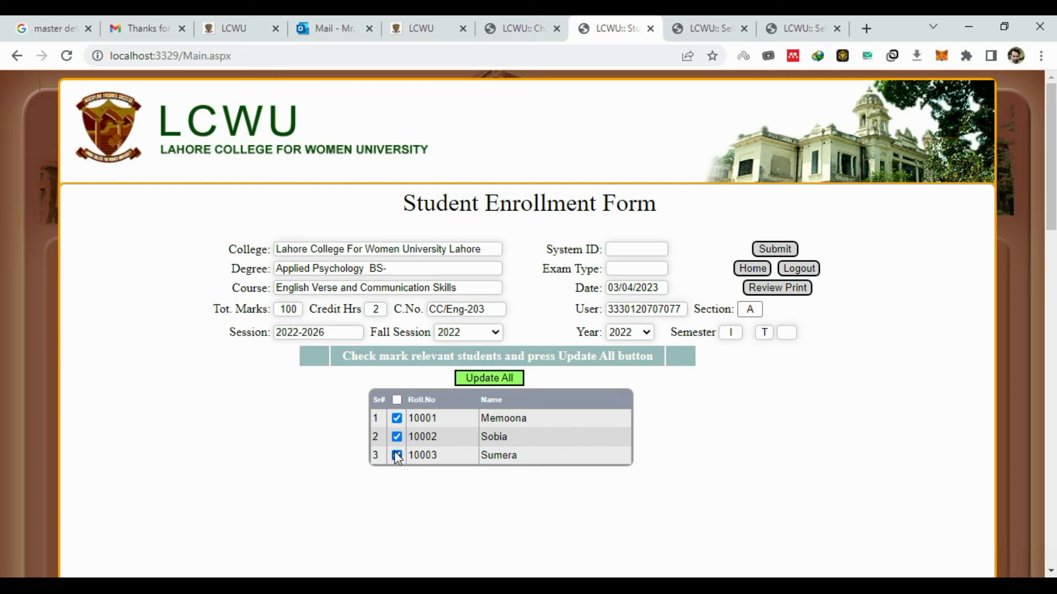
{"action": "left_click", "coordinate": [513, 380]}
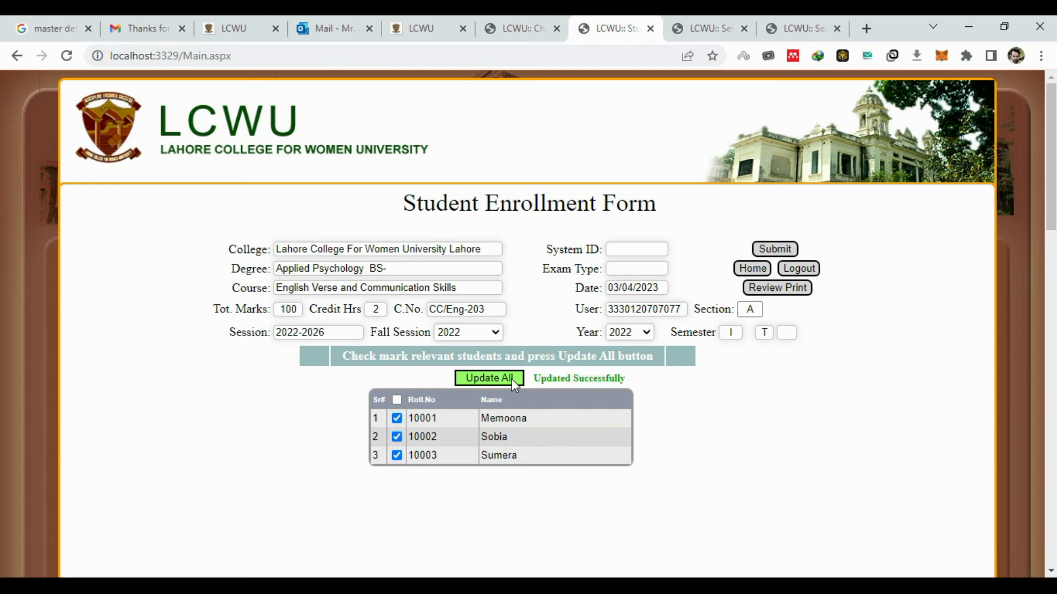
{"action": "left_click", "coordinate": [397, 458]}
{"action": "left_click", "coordinate": [775, 252]}
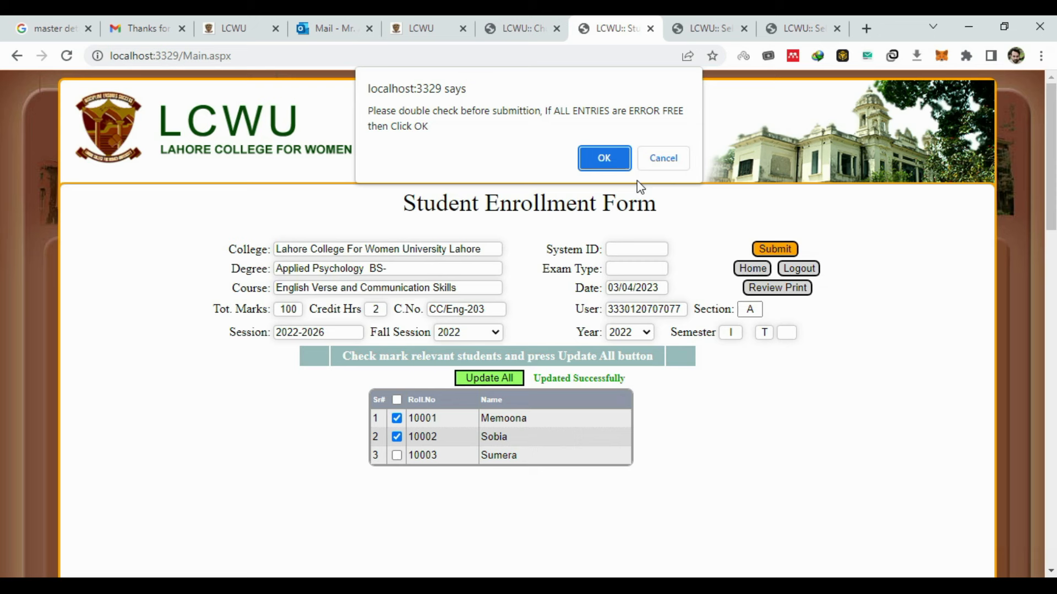
- Confirm the final submission and download the attendance sheet as PDF (ReportAwardList_66.pdf)
{"action": "left_click", "coordinate": [604, 160]}
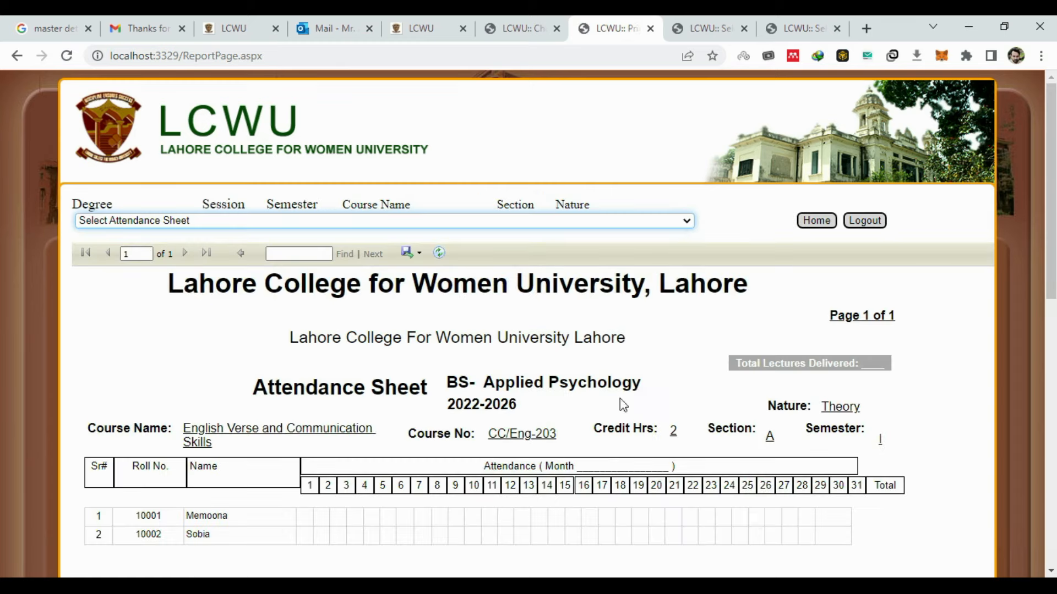
{"action": "scroll", "coordinate": [625, 411], "scroll_direction": "down", "scroll_amount": 2}
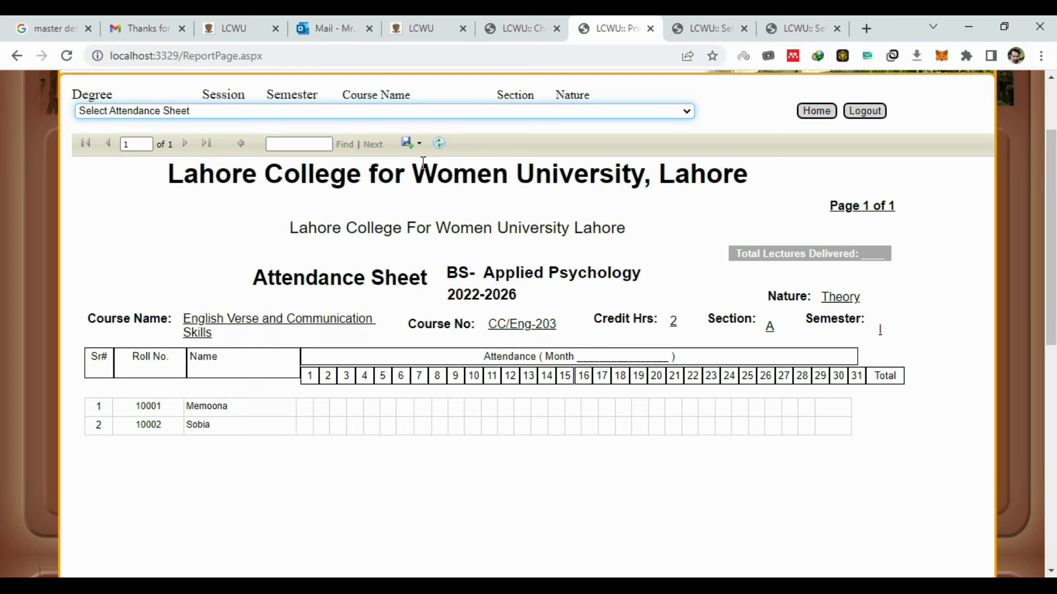
{"action": "left_click", "coordinate": [409, 144]}
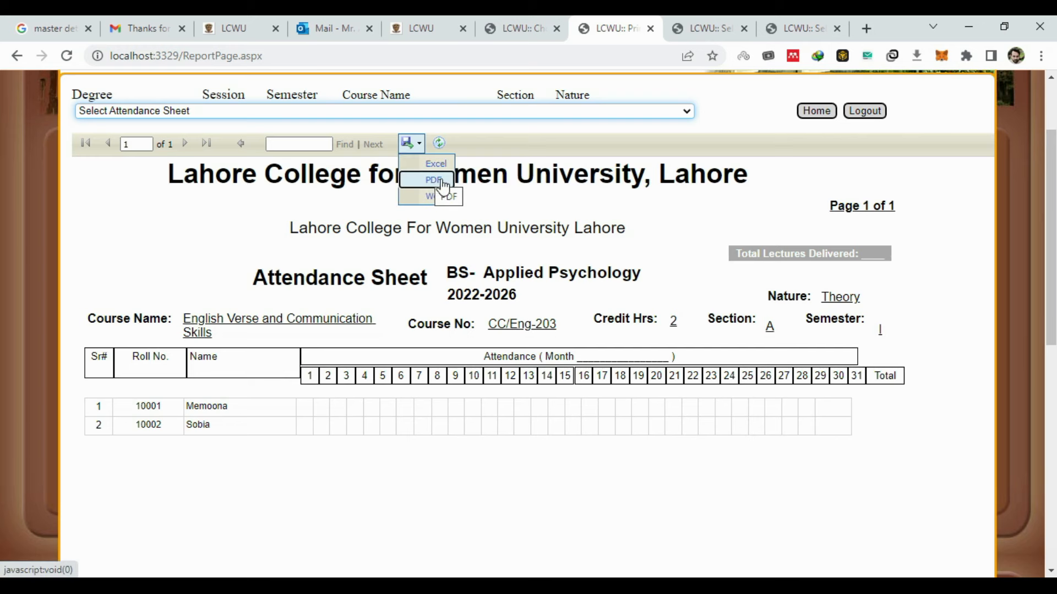
{"action": "left_click", "coordinate": [434, 180]}
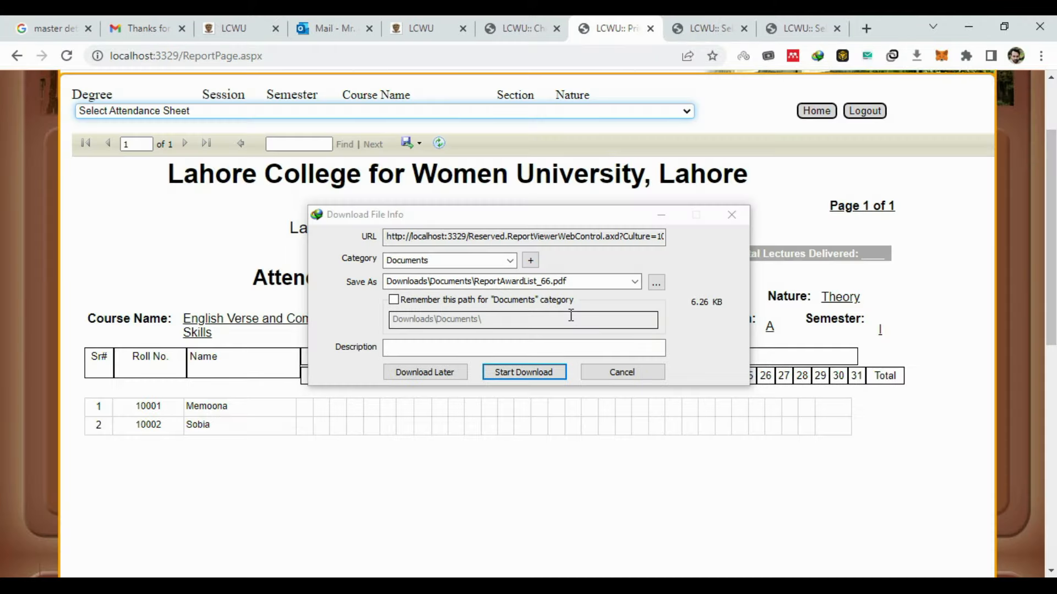
{"action": "left_click", "coordinate": [550, 377]}
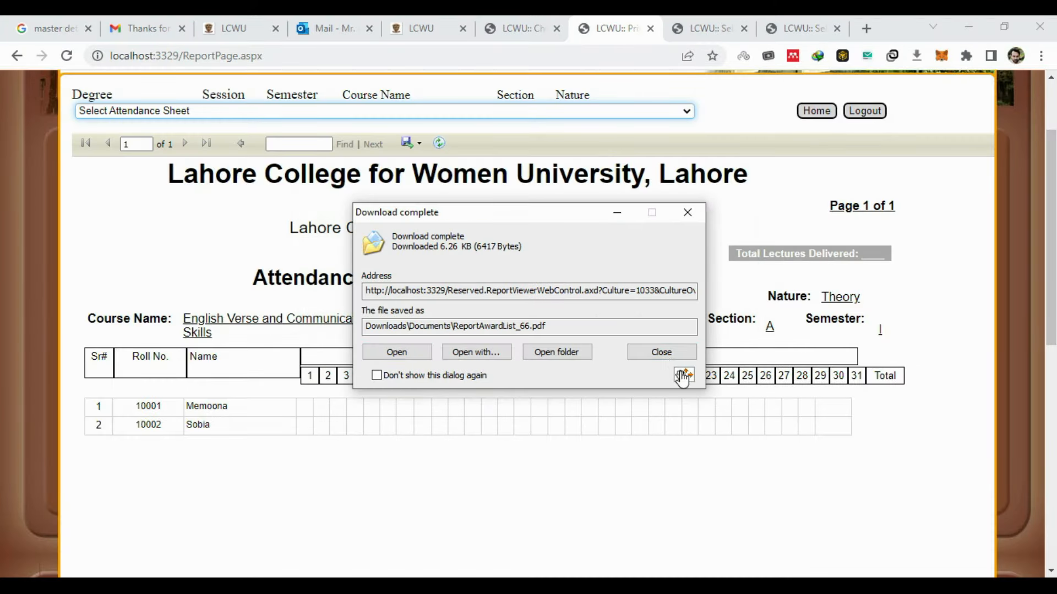
- Open ReportAwardList_66.pdf in a browser tab and dismiss the download notice
{"action": "left_click_drag", "start_coordinate": [683, 378], "coordinate": [695, 434]}
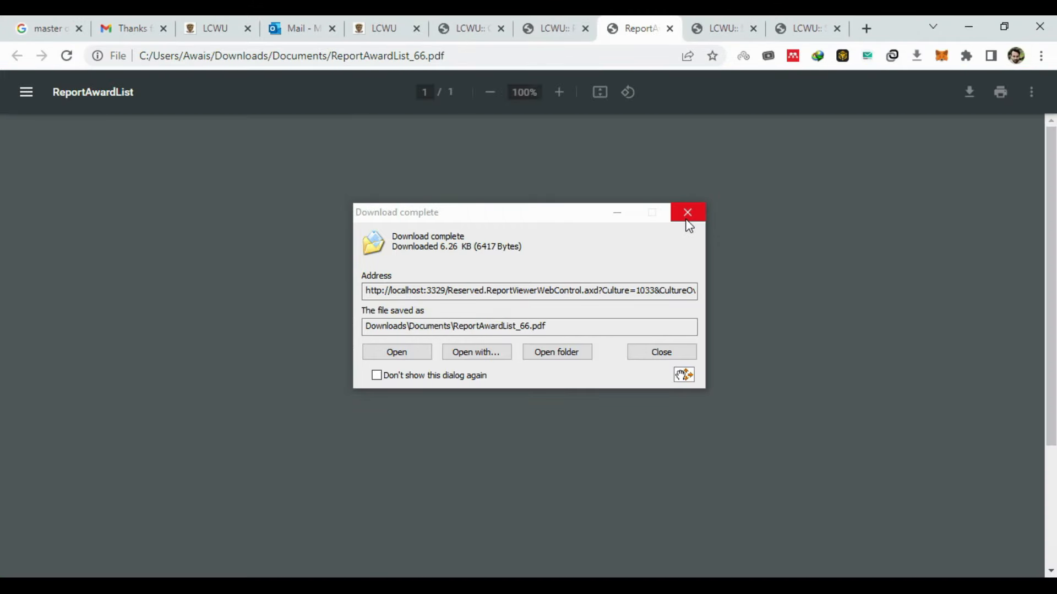
{"action": "left_click", "coordinate": [688, 214]}
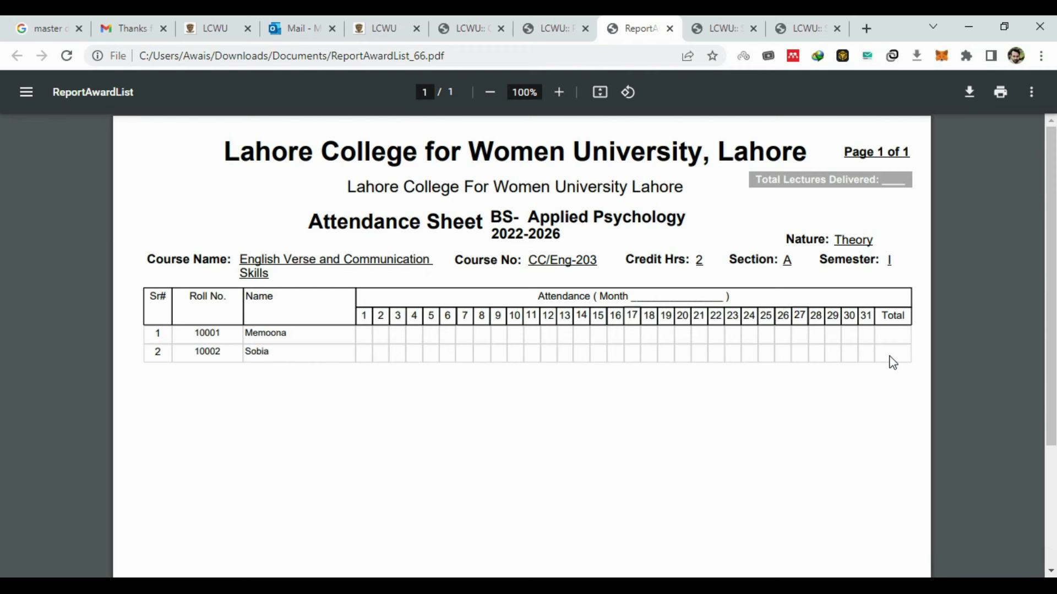
- Close the PDF tab and log back in to the faculty portal with the account password
{"action": "left_click", "coordinate": [669, 28]}
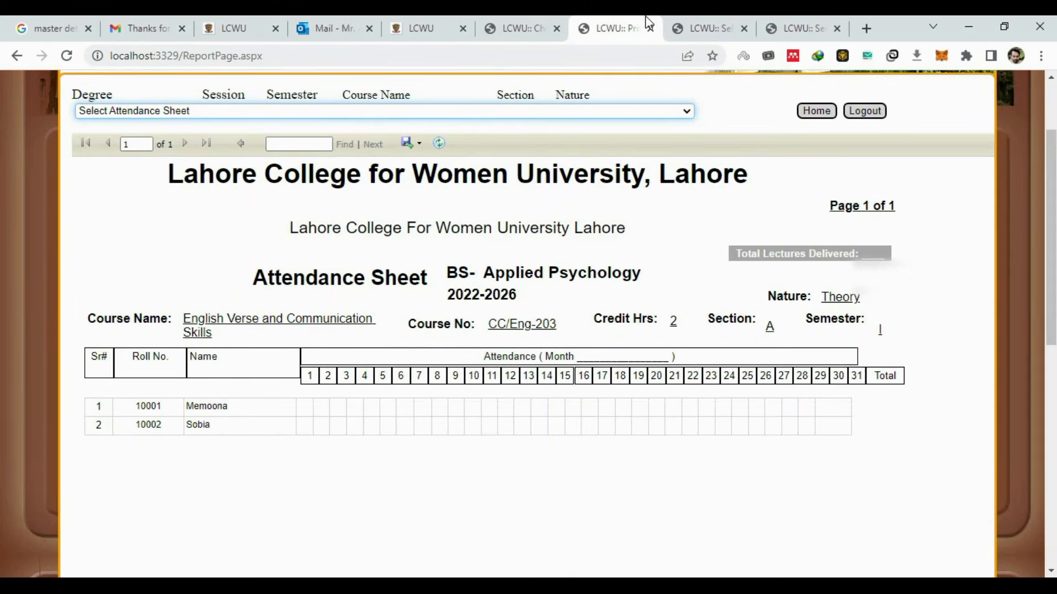
{"action": "left_click", "coordinate": [533, 16]}
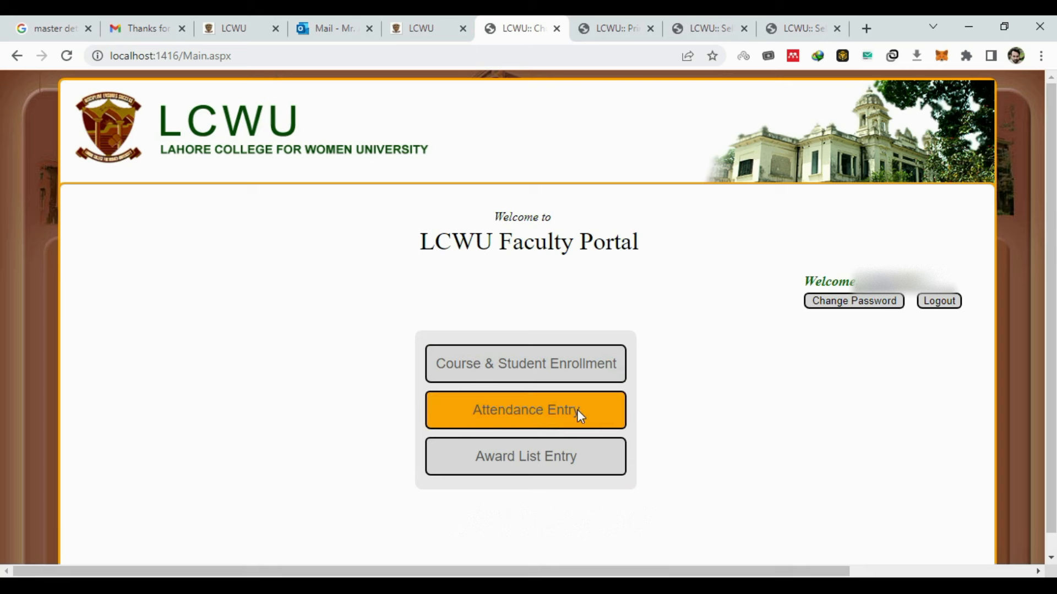
{"action": "left_click", "coordinate": [713, 17]}
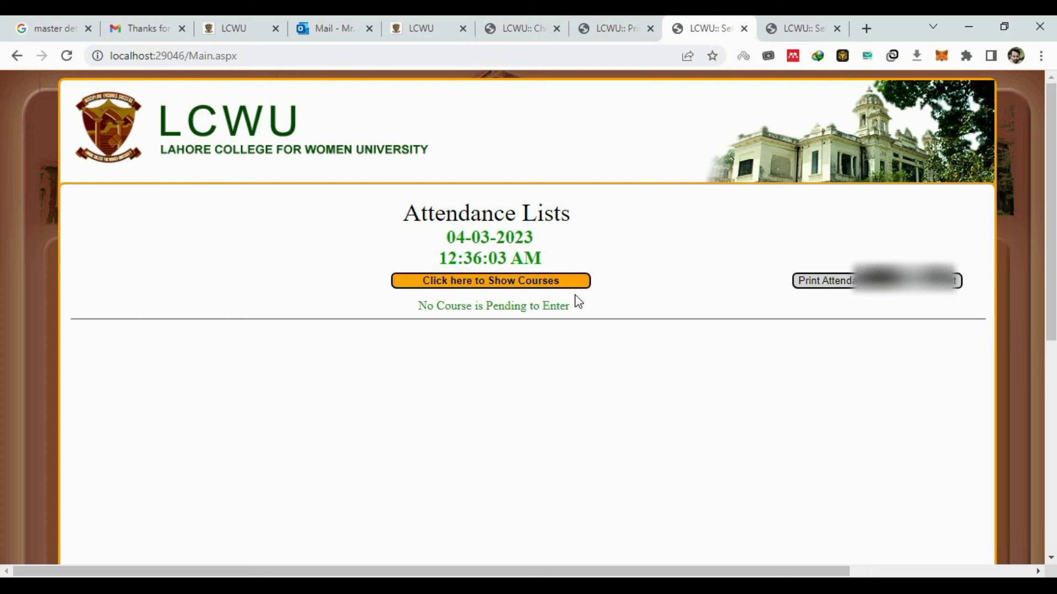
{"action": "left_click", "coordinate": [543, 281]}
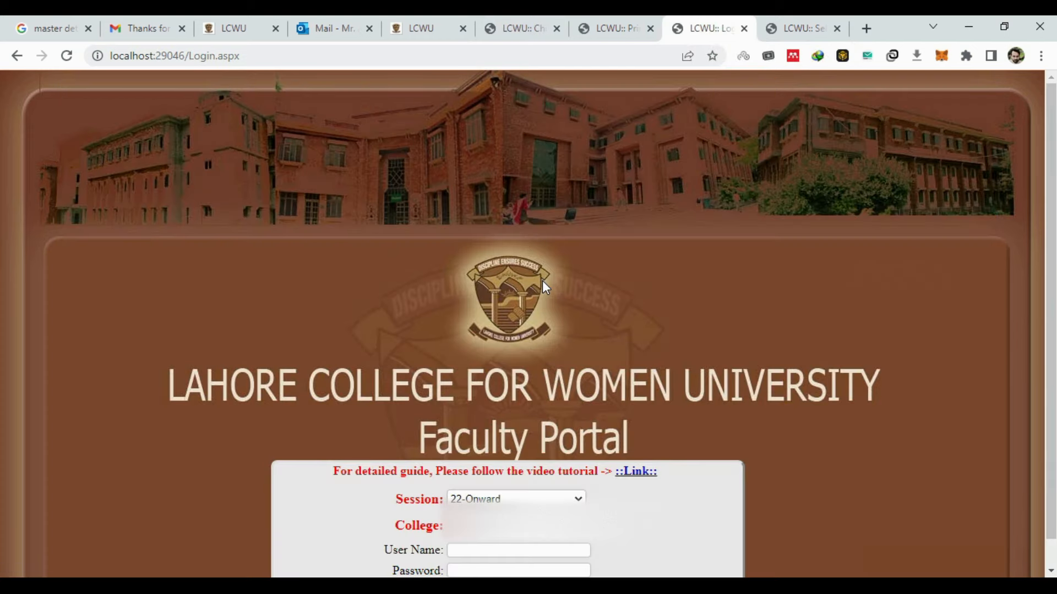
{"action": "scroll", "coordinate": [568, 544], "scroll_direction": "down", "scroll_amount": 1}
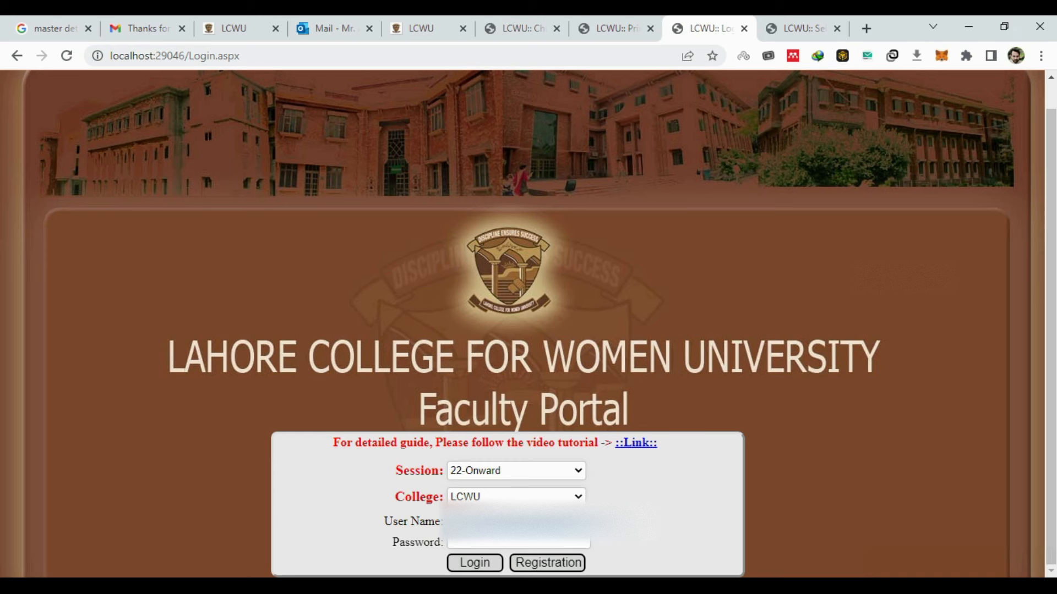
{"action": "key", "text": "Tab"}
{"action": "type", "text": "••••••"}
{"action": "left_click", "coordinate": [487, 564]}
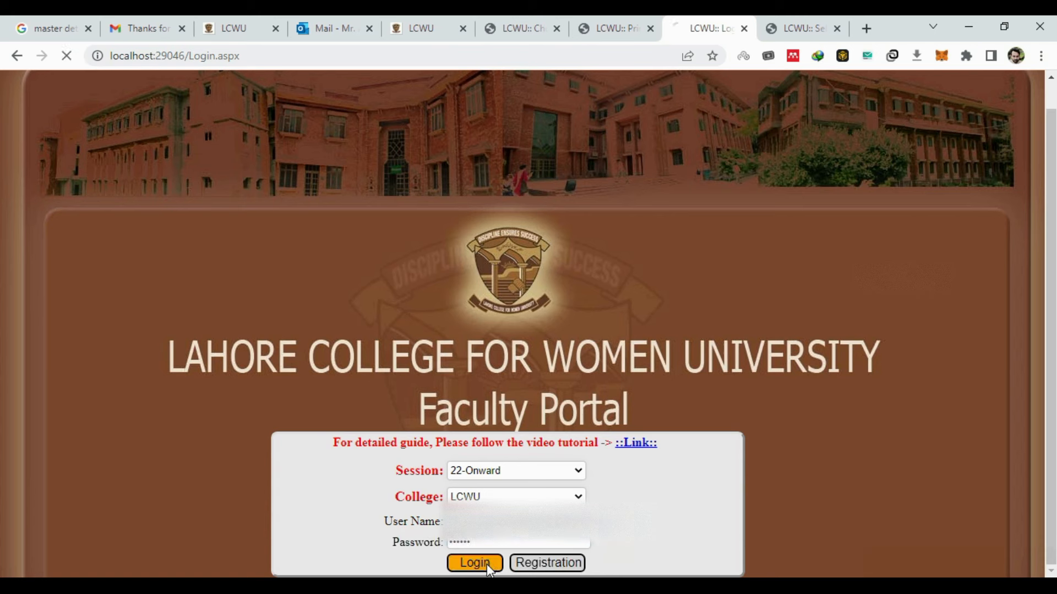
- List both English Verse courses and show the theory attendance sheet with students 10001 and 10002
{"action": "left_click", "coordinate": [553, 290]}
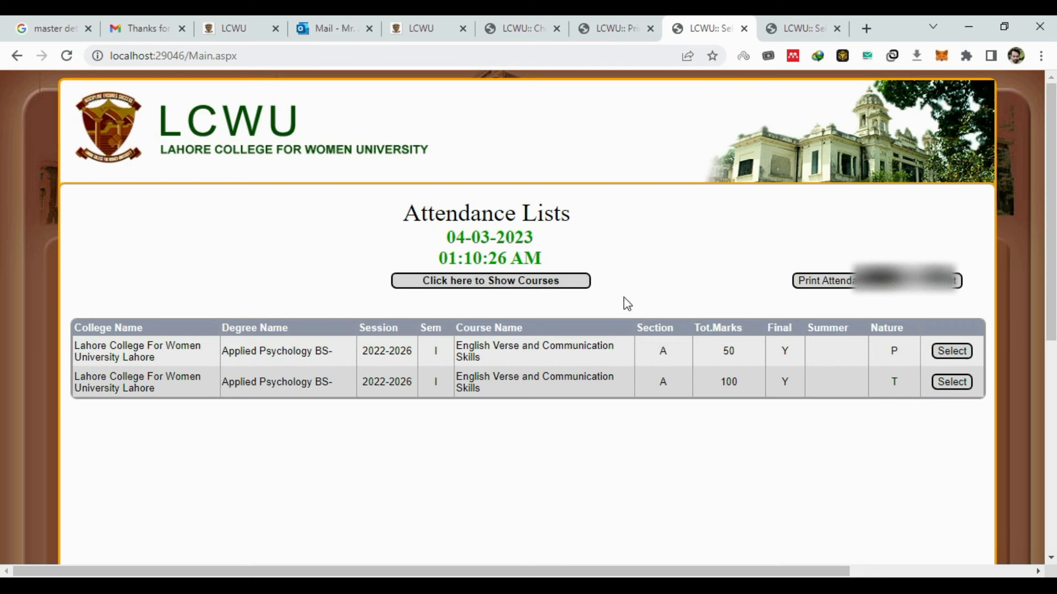
{"action": "mouse_move", "coordinate": [605, 22]}
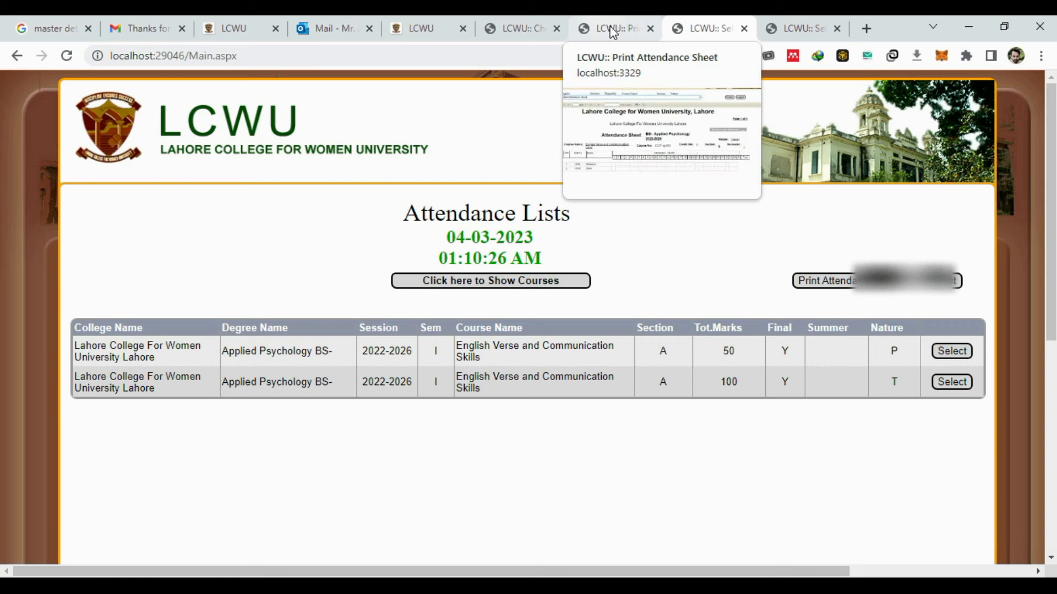
{"action": "left_click", "coordinate": [610, 30]}
{"action": "left_click", "coordinate": [529, 23]}
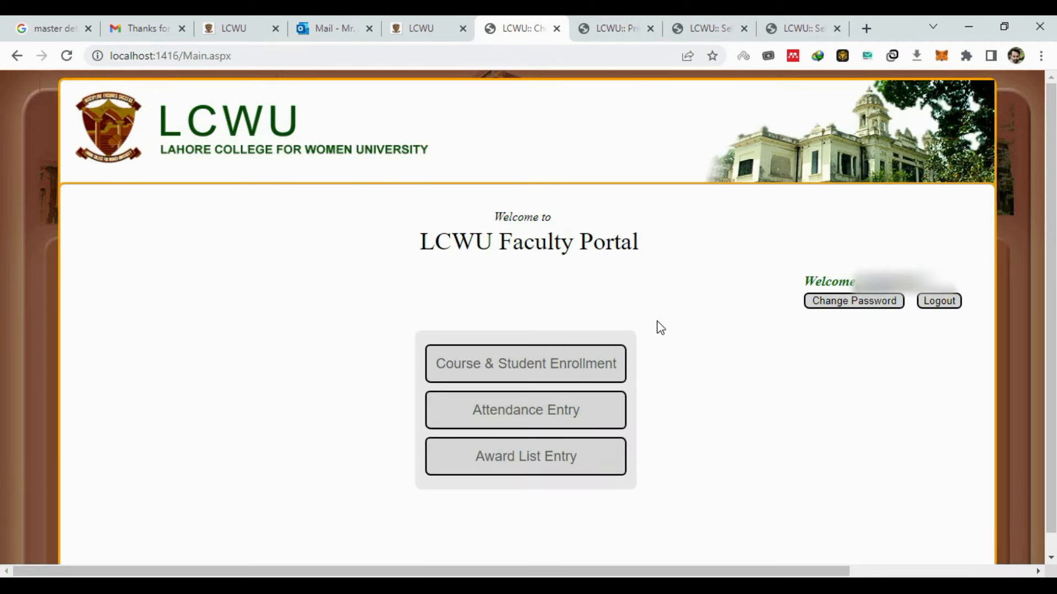
{"action": "left_click", "coordinate": [594, 24]}
- Open the student enrollment form for the practical English Verse course CC/Eng-203P
{"action": "left_click", "coordinate": [815, 111]}
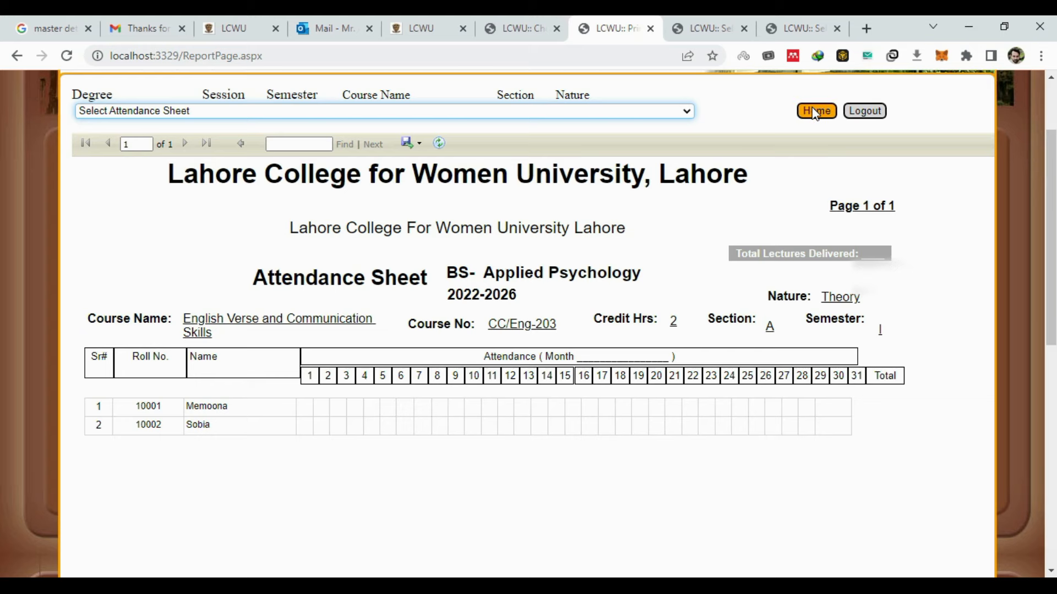
{"action": "left_click", "coordinate": [507, 441]}
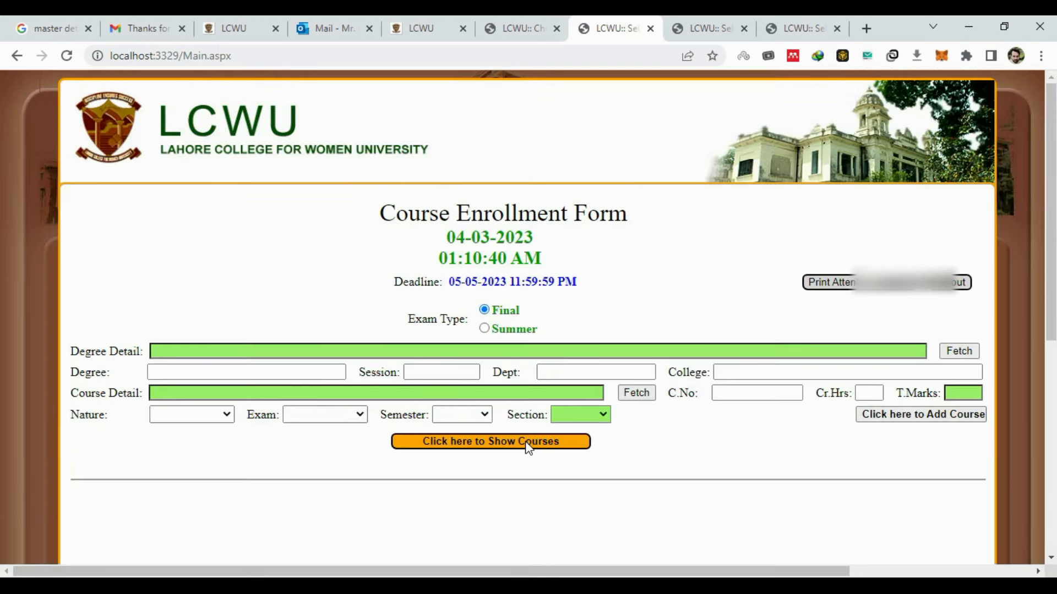
{"action": "scroll", "coordinate": [779, 431], "scroll_direction": "down", "scroll_amount": 2}
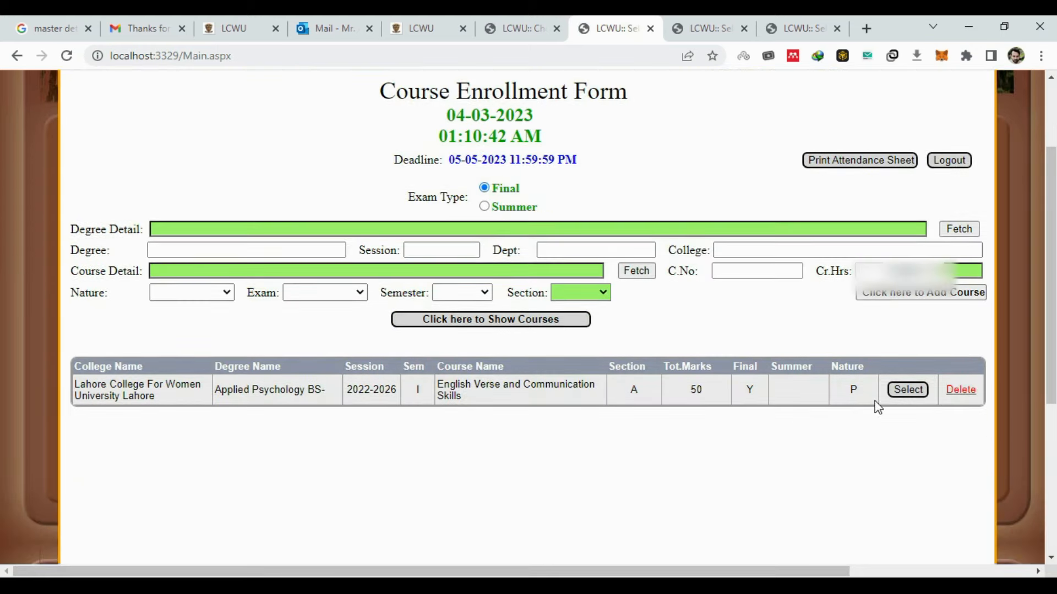
{"action": "left_click", "coordinate": [907, 389]}
{"action": "left_click", "coordinate": [530, 439]}
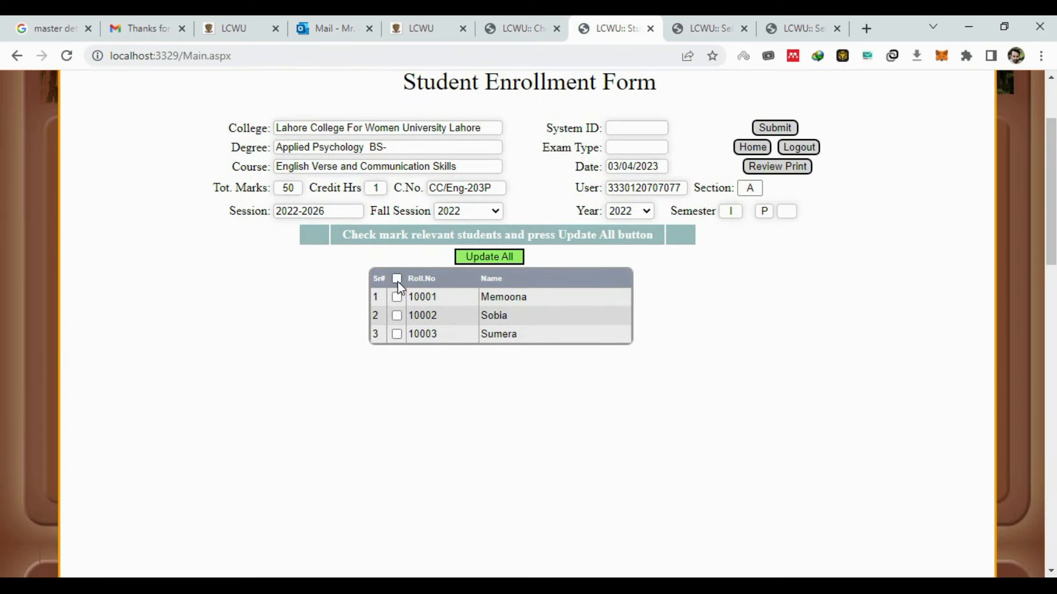
- Enroll only students 10001 and 10002 in the practical course and confirm submission
{"action": "left_click", "coordinate": [396, 334]}
{"action": "left_click", "coordinate": [507, 257]}
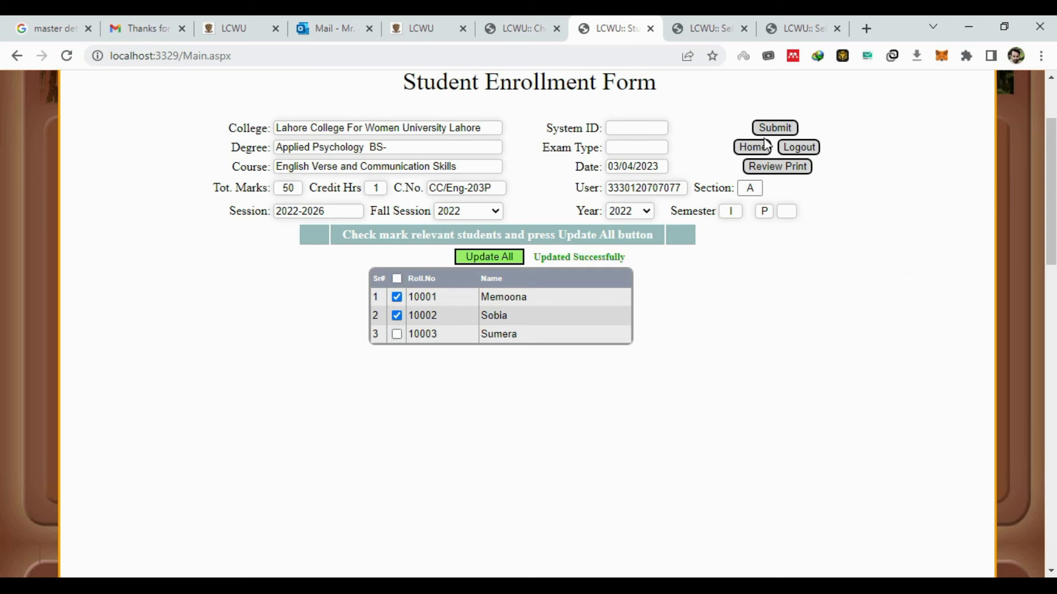
{"action": "left_click", "coordinate": [785, 131]}
{"action": "left_click", "coordinate": [605, 157]}
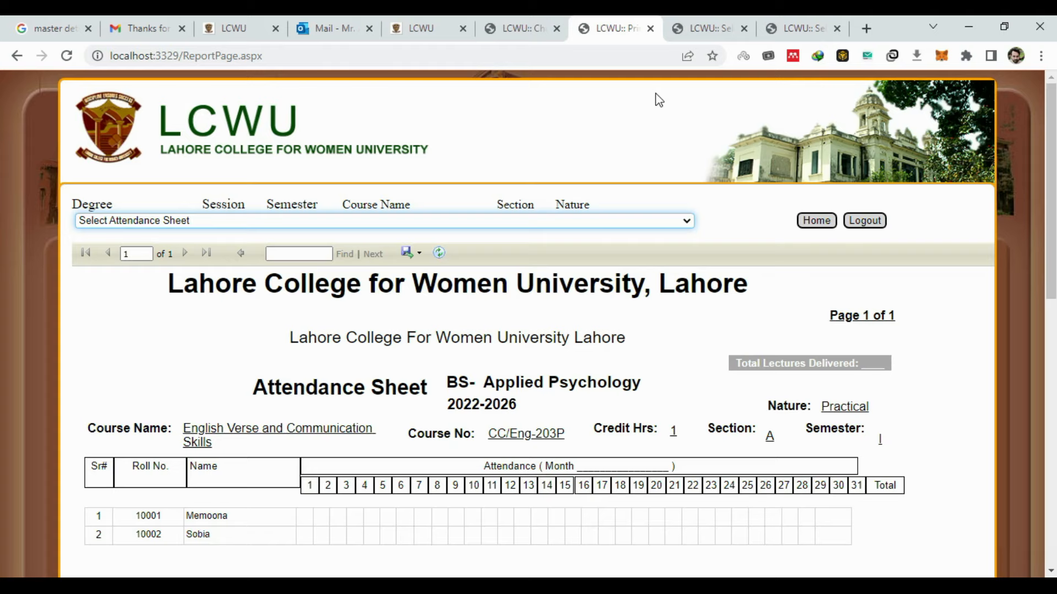
- Open the Attendance Entry Form for theory course CC/Eng-203 listing students 10001 and 10002
{"action": "left_click", "coordinate": [816, 221]}
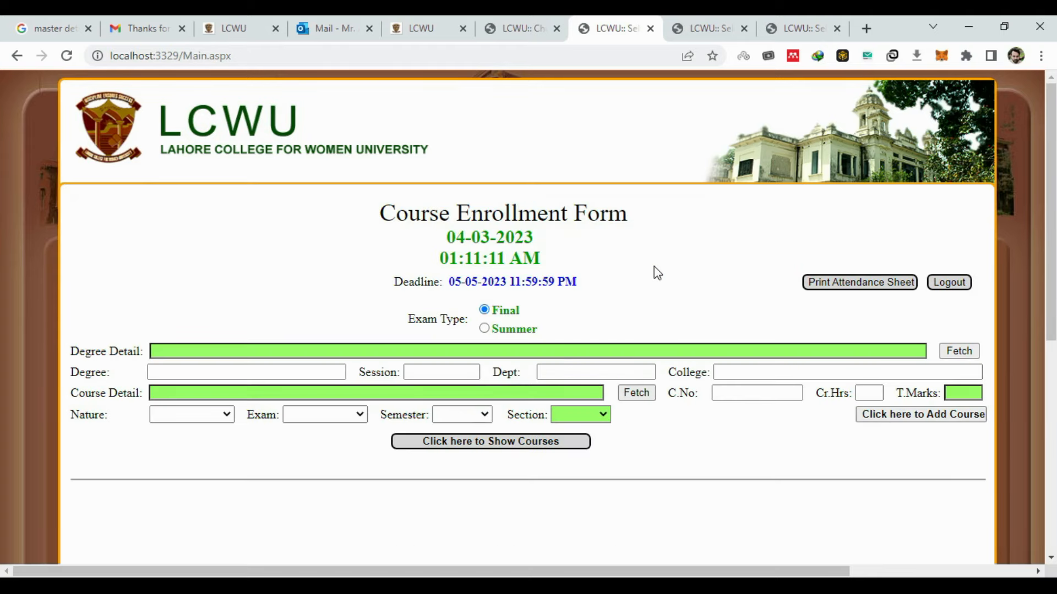
{"action": "left_click", "coordinate": [573, 442]}
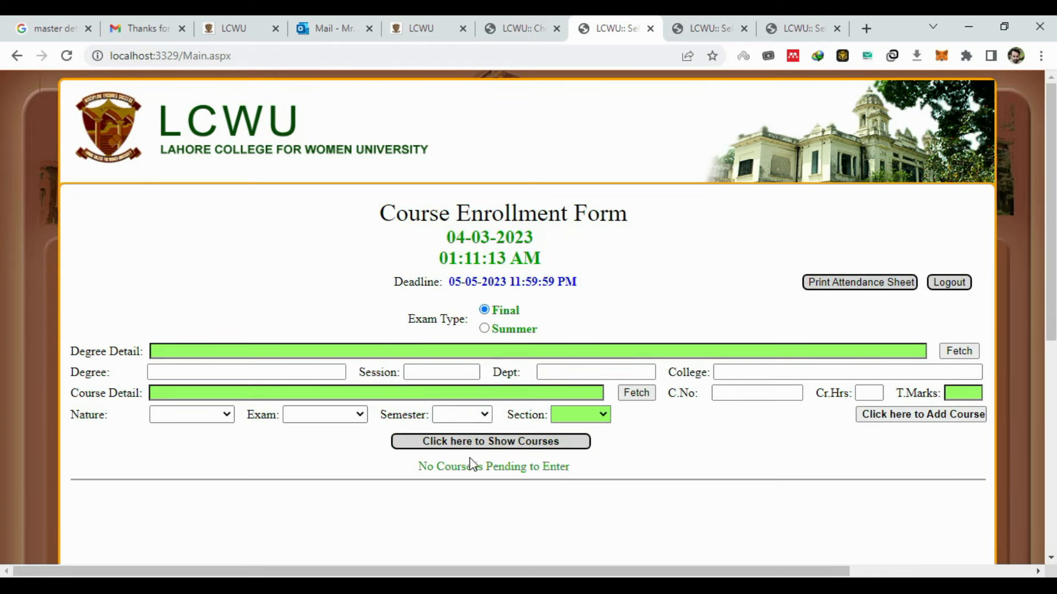
{"action": "left_click", "coordinate": [707, 15]}
{"action": "left_click", "coordinate": [572, 287]}
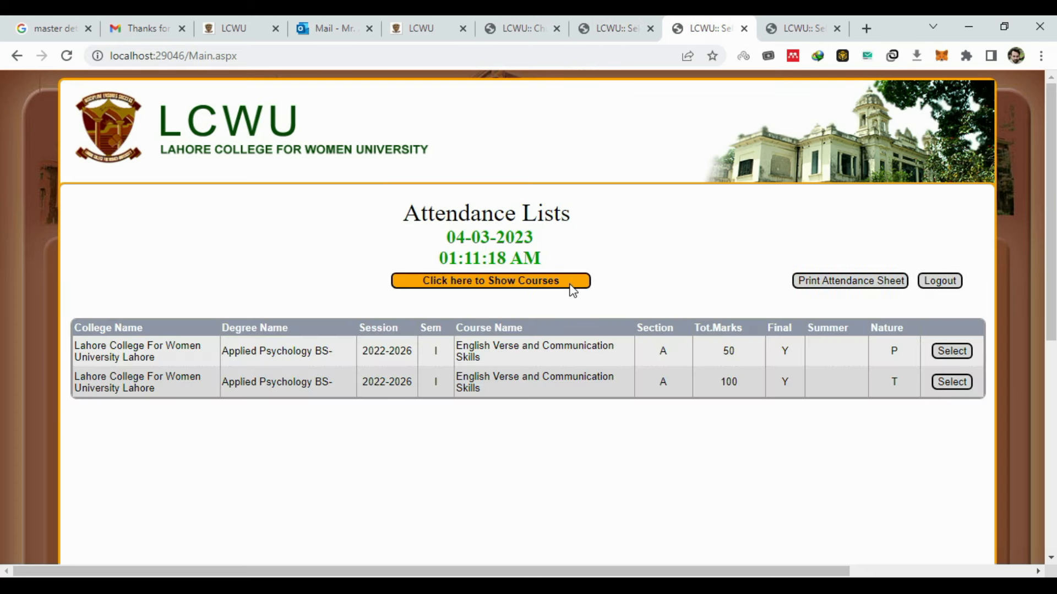
{"action": "left_click", "coordinate": [951, 384]}
{"action": "left_click", "coordinate": [518, 427]}
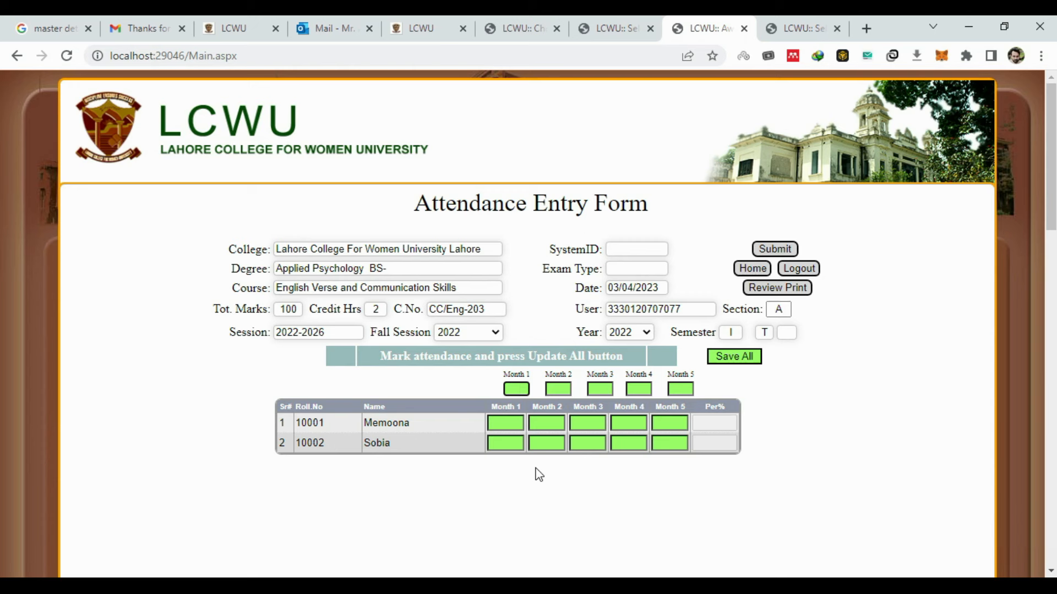
- Enter 8 as the lecture count for Months 1 through 5
{"action": "type", "text": "8"}
{"action": "left_click", "coordinate": [562, 388]}
{"action": "type", "text": "8"}
{"action": "left_click", "coordinate": [599, 389]}
{"action": "type", "text": "8"}
{"action": "left_click", "coordinate": [635, 389]}
{"action": "type", "text": "8"}
{"action": "left_click", "coordinate": [672, 389]}
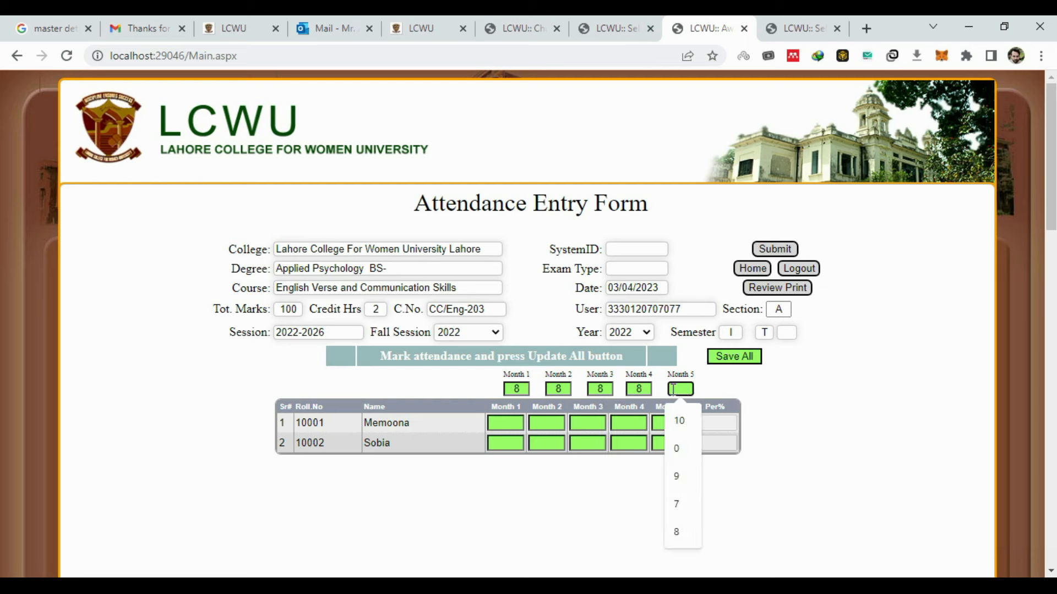
{"action": "type", "text": "8"}
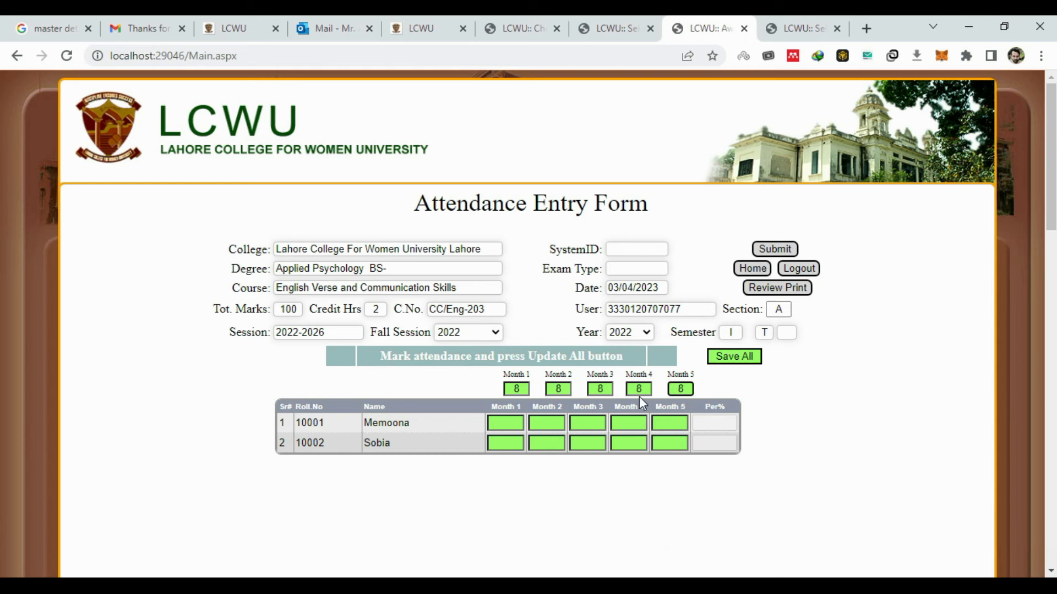
- Enter Month 1 attendance of 7 and 6 for the two students
{"action": "left_click", "coordinate": [495, 427]}
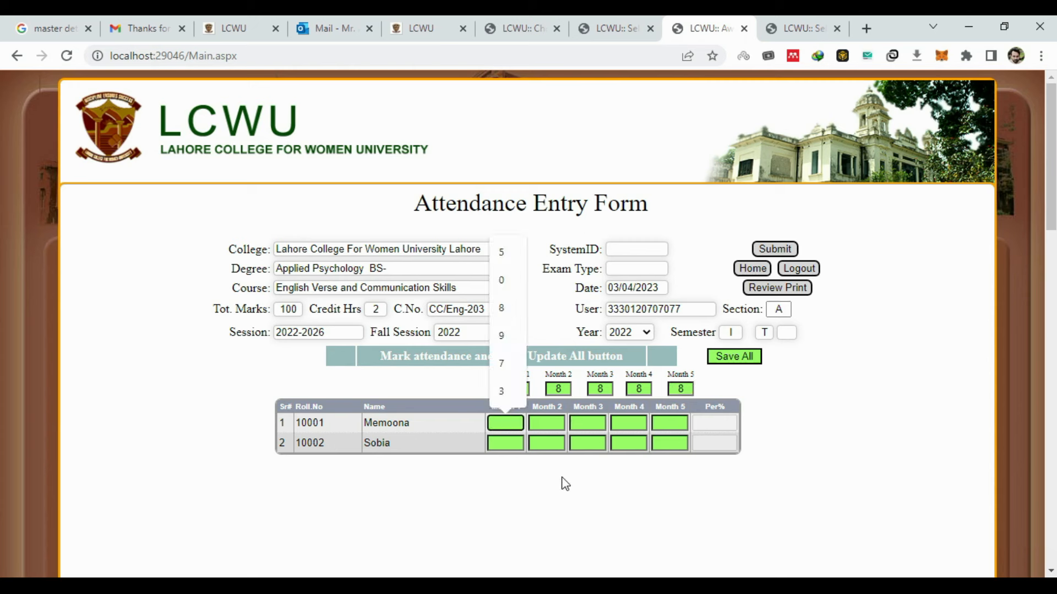
{"action": "left_click", "coordinate": [507, 428]}
{"action": "type", "text": "7"}
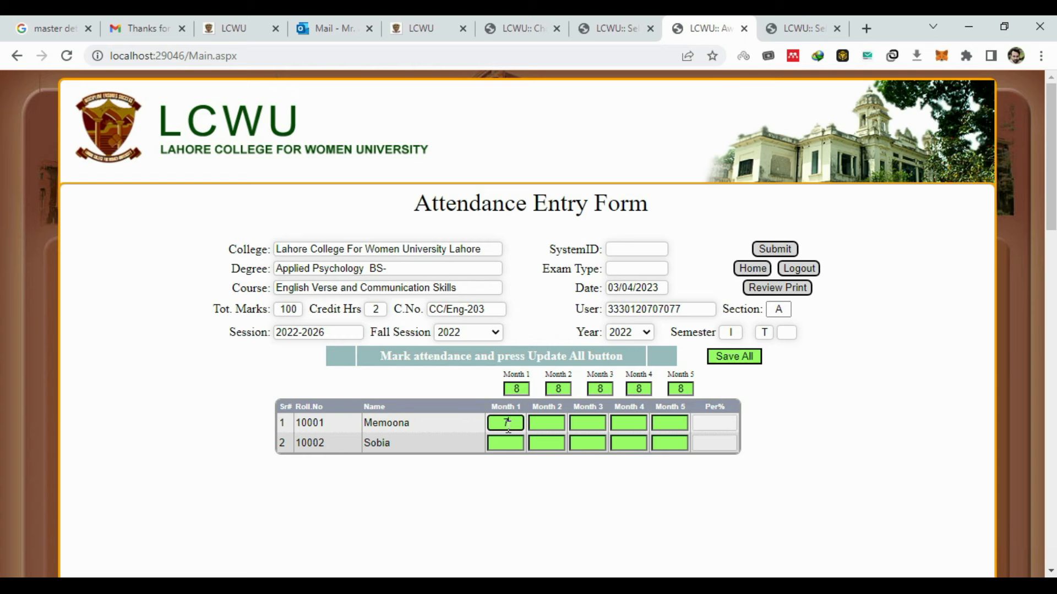
{"action": "left_click", "coordinate": [506, 442]}
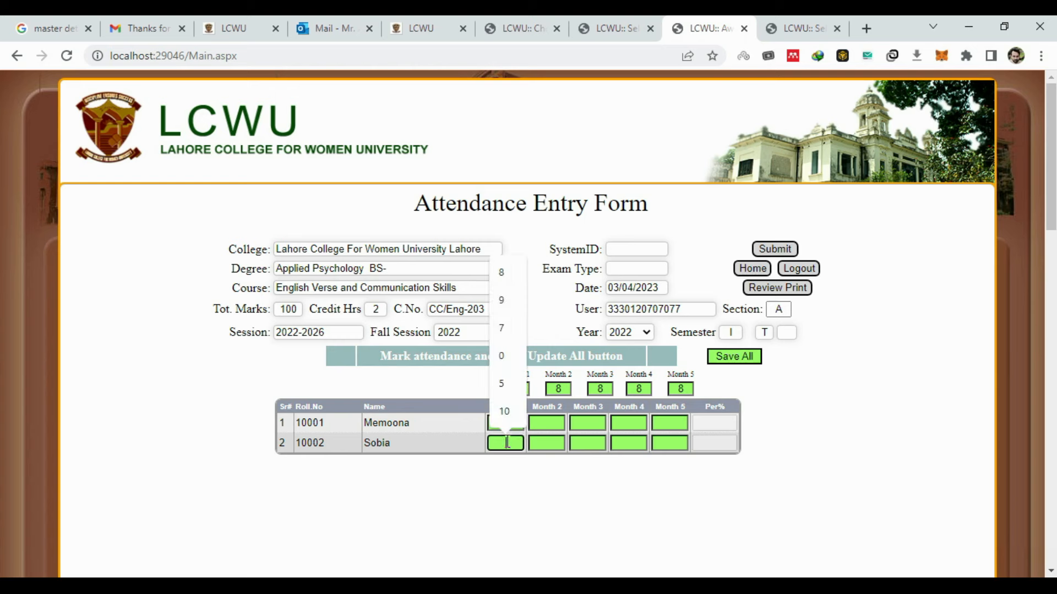
{"action": "type", "text": "6"}
- Reset the other months' lecture counts to 0 and save, giving 87.5% and 75%
{"action": "double_click", "coordinate": [560, 388]}
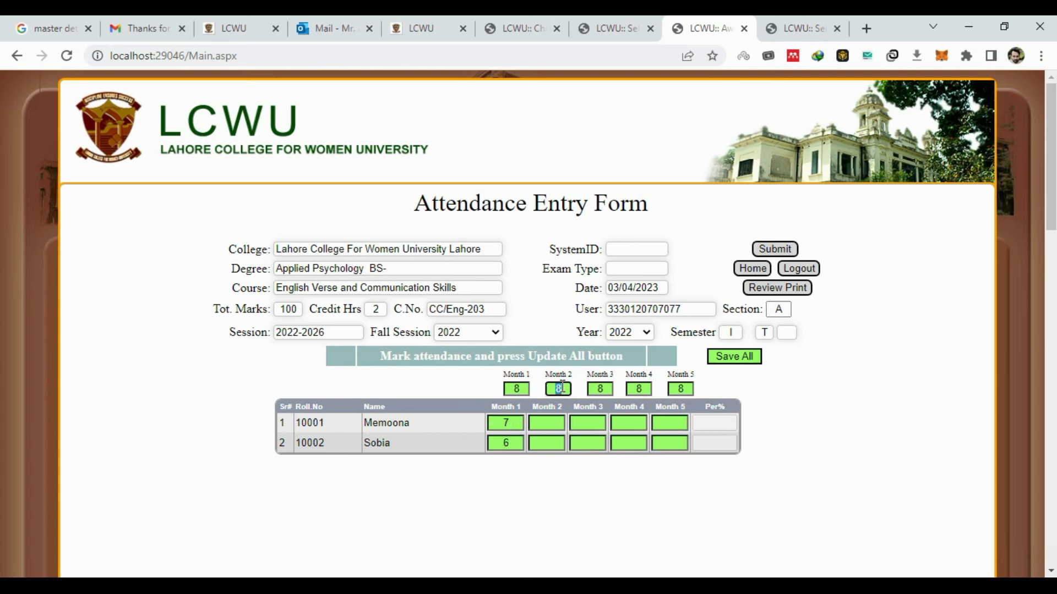
{"action": "key", "text": "BackSpace"}
{"action": "double_click", "coordinate": [590, 391]}
{"action": "key", "text": "BackSpace"}
{"action": "left_click", "coordinate": [562, 390]}
{"action": "type", "text": "0"}
{"action": "key", "text": "Tab"}
{"action": "type", "text": "0"}
{"action": "key", "text": "Tab"}
{"action": "type", "text": "0"}
{"action": "key", "text": "Tab"}
{"action": "type", "text": "0"}
{"action": "double_click", "coordinate": [518, 389]}
{"action": "left_click", "coordinate": [733, 356]}
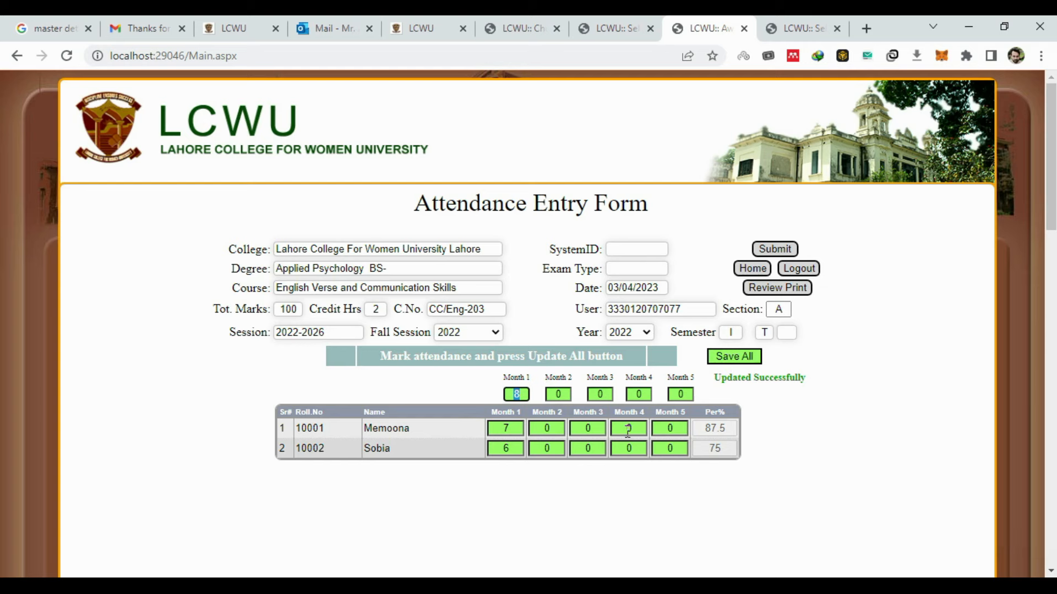
{"action": "left_click", "coordinate": [741, 272]}
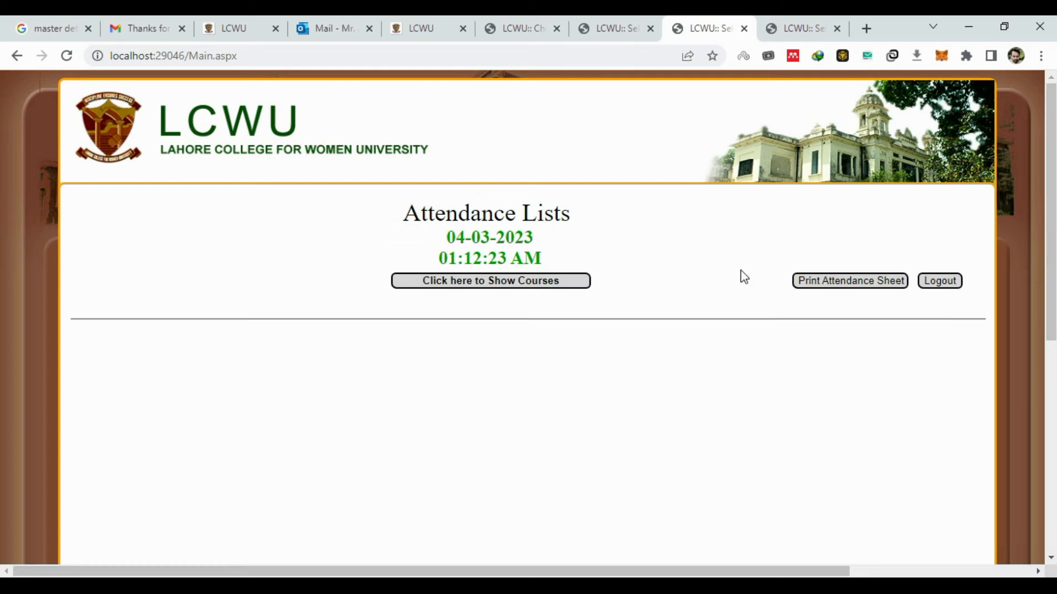
- Reopen the attendance entry form for the 100-mark theory course
{"action": "left_click", "coordinate": [569, 286]}
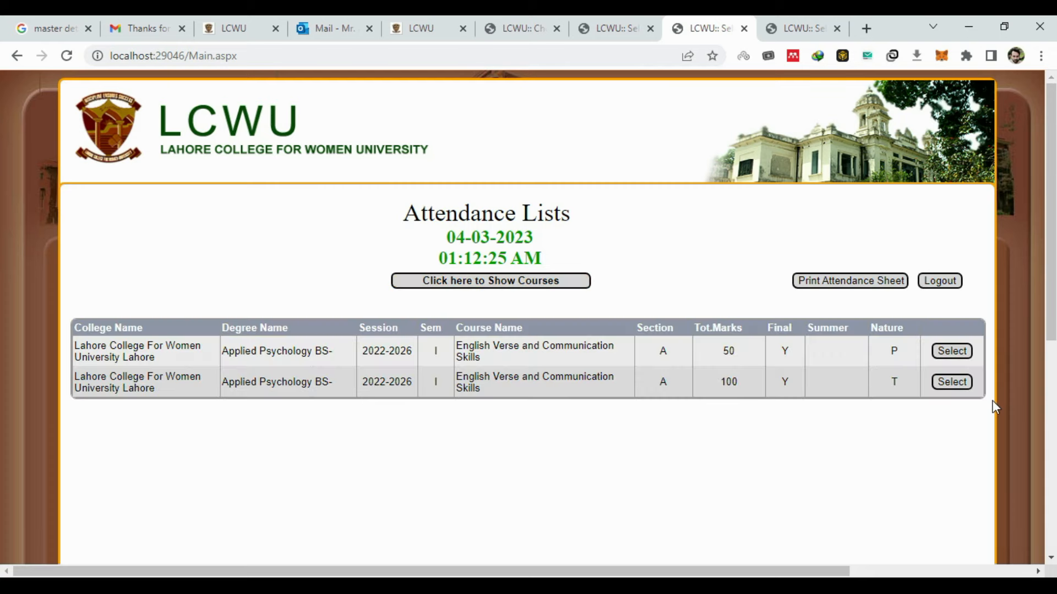
{"action": "left_click", "coordinate": [950, 384]}
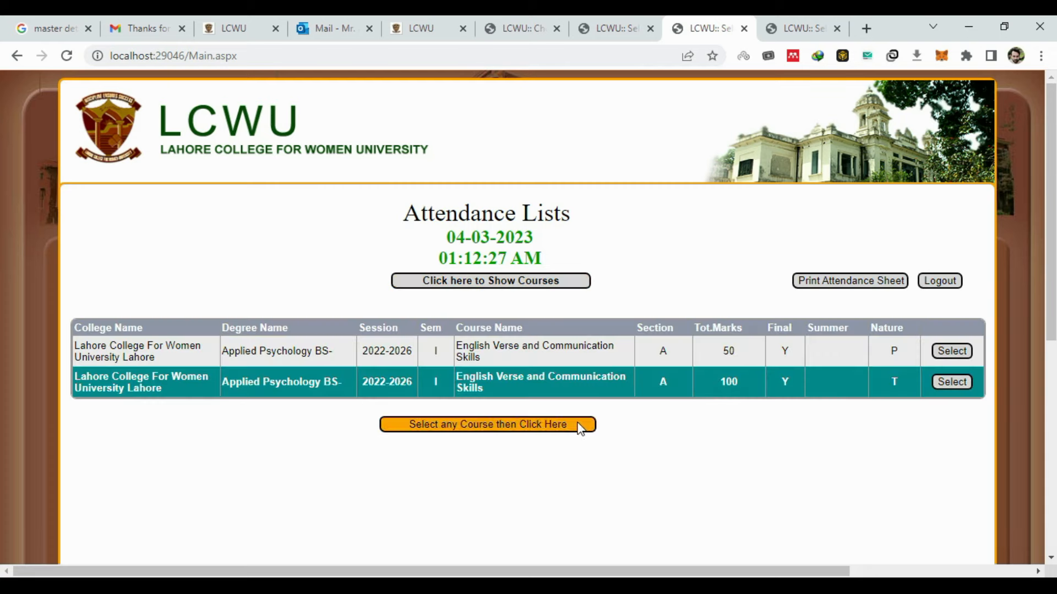
{"action": "left_click", "coordinate": [528, 429]}
- Record Month 2 attendance of 6 and 8 out of 8 lectures and save it
{"action": "left_click", "coordinate": [564, 390]}
{"action": "type", "text": "8"}
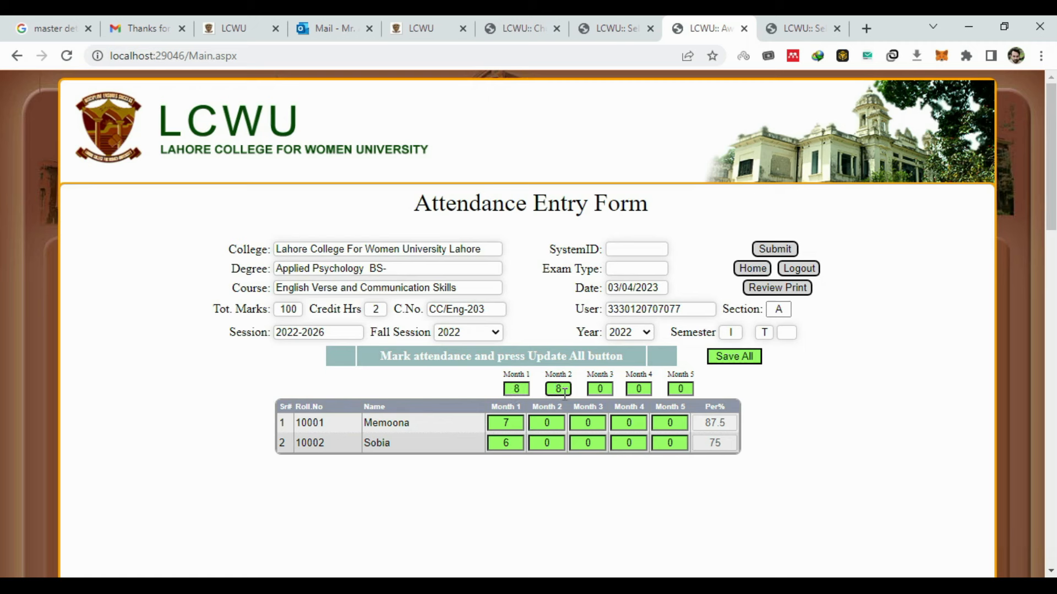
{"action": "left_click", "coordinate": [556, 425]}
{"action": "type", "text": "6"}
{"action": "left_click", "coordinate": [557, 441]}
{"action": "type", "text": "8"}
{"action": "left_click", "coordinate": [738, 362]}
{"action": "left_click", "coordinate": [739, 272]}
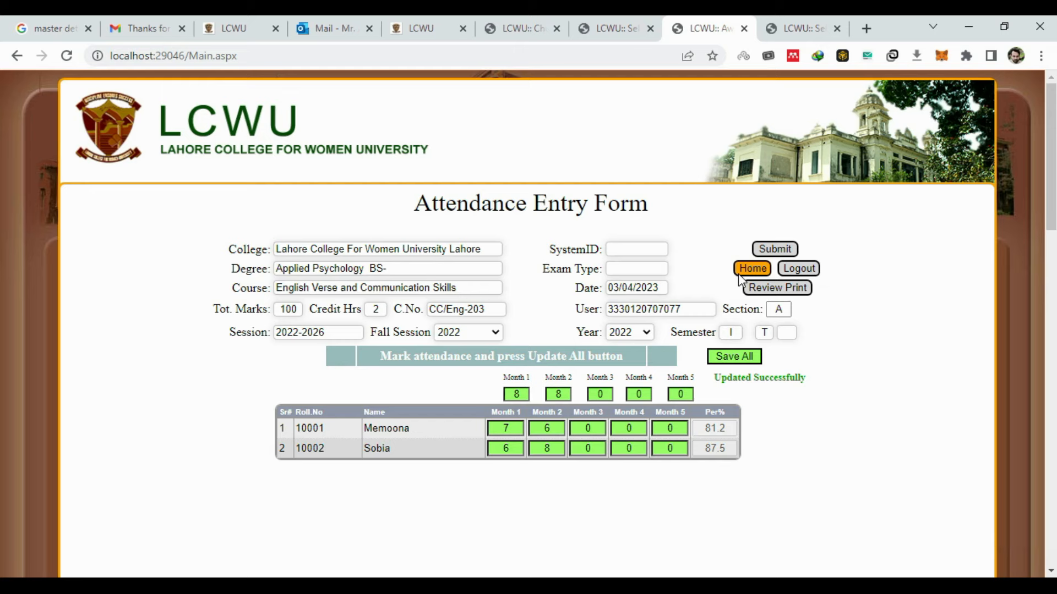
- Reopen the theory course's attendance form, now showing 81.2% and 87.5%
{"action": "left_click", "coordinate": [565, 281]}
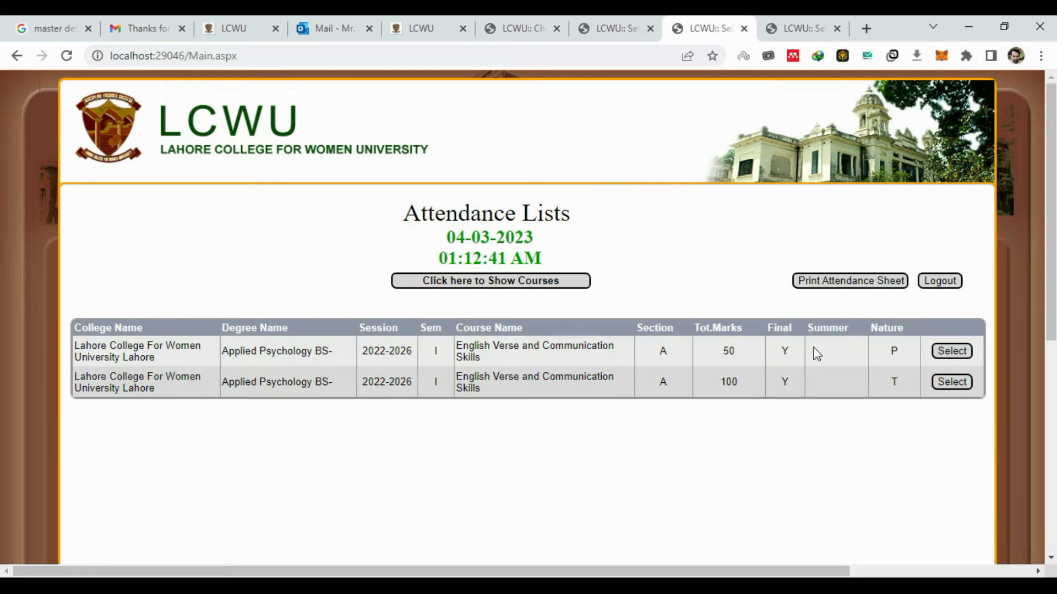
{"action": "left_click", "coordinate": [952, 381]}
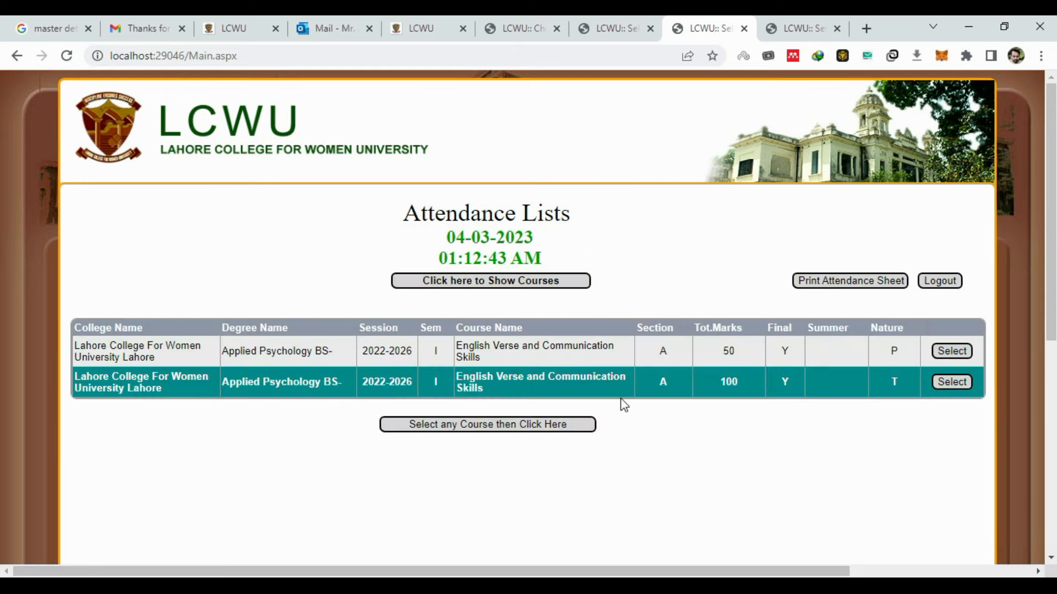
{"action": "left_click", "coordinate": [529, 428]}
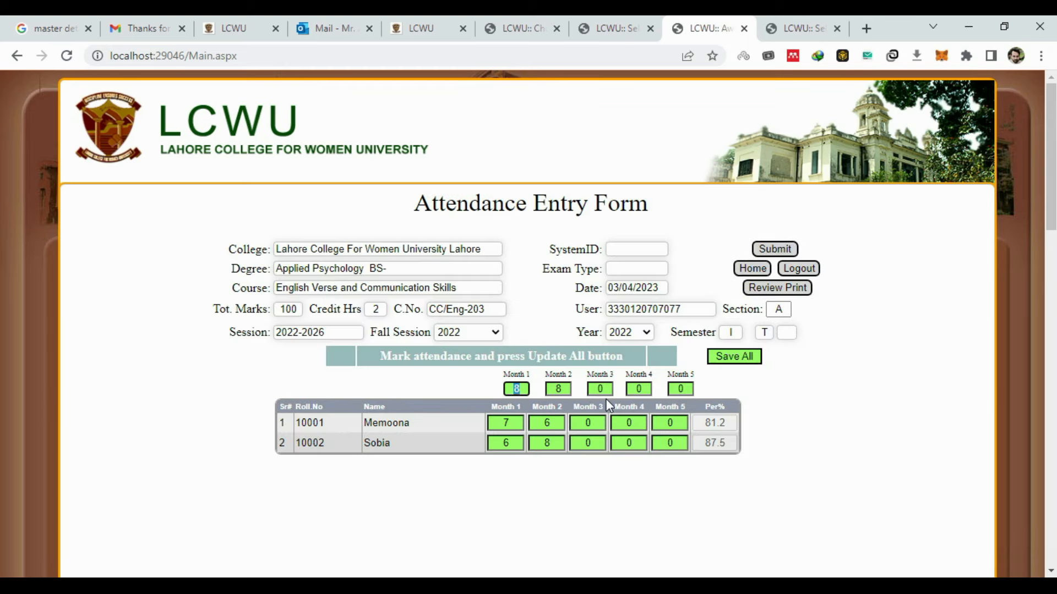
- Fill in Month 3 delivered lectures and attendance (Memoona 7, Sobia 8), then save
{"action": "left_click", "coordinate": [598, 390]}
{"action": "type", "text": "3"}
{"action": "left_click", "coordinate": [586, 424]}
{"action": "type", "text": "7"}
{"action": "left_click", "coordinate": [592, 444]}
{"action": "type", "text": "8"}
{"action": "left_click", "coordinate": [747, 360]}
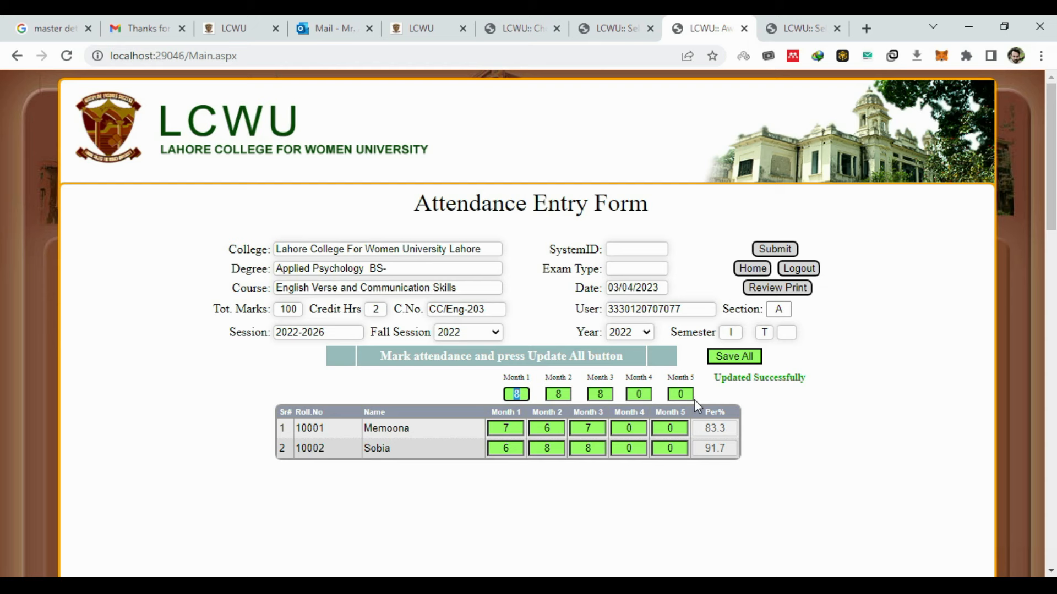
- Enter Months 4–5 with 8 delivered lectures each, Memoona 8 and 9, Sobia 8, and save
{"action": "double_click", "coordinate": [647, 397]}
{"action": "type", "text": "8"}
{"action": "key", "text": "Tab"}
{"action": "type", "text": "8"}
{"action": "left_click", "coordinate": [631, 425]}
{"action": "type", "text": "8"}
{"action": "key", "text": "Tab"}
{"action": "type", "text": "9"}
{"action": "double_click", "coordinate": [635, 451]}
{"action": "type", "text": "8"}
{"action": "key", "text": "Tab"}
{"action": "type", "text": "8"}
{"action": "left_click", "coordinate": [747, 355]}
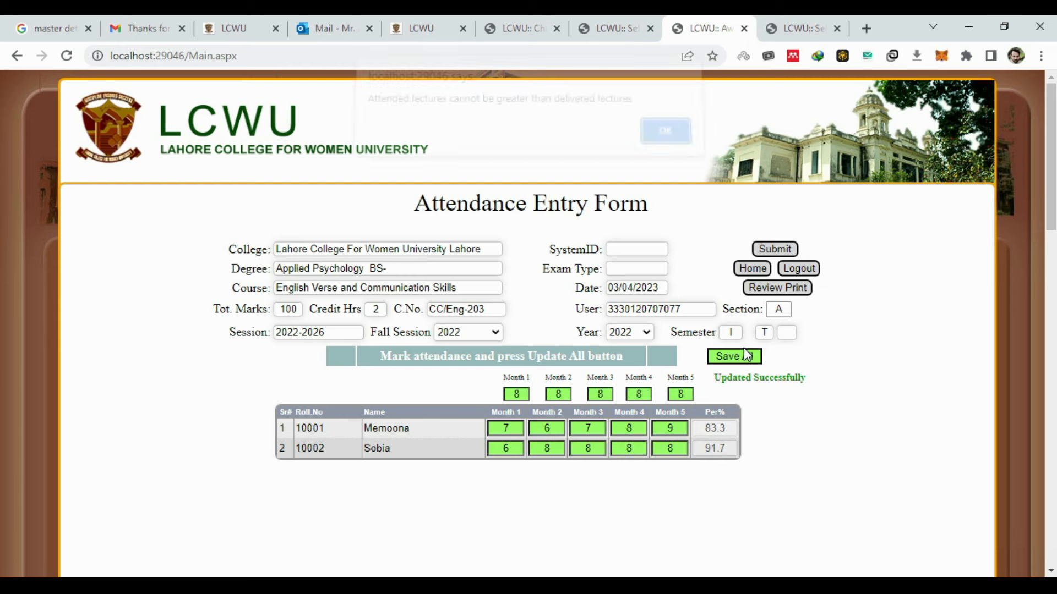
- After the over-limit warnings, correct Memoona's Month 5 attendance to 7 and save
{"action": "left_click", "coordinate": [660, 152]}
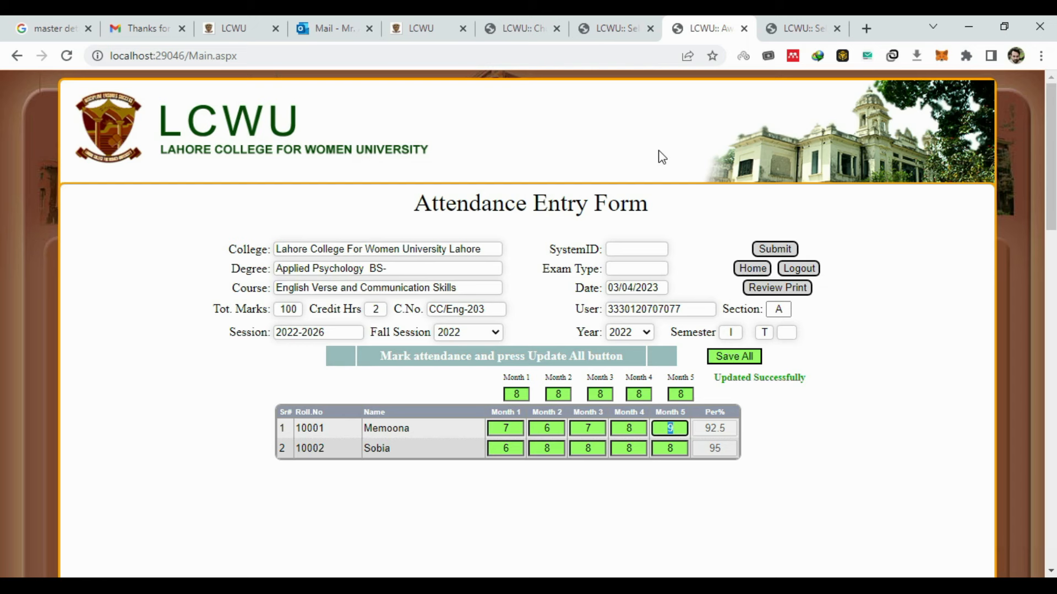
{"action": "left_click", "coordinate": [746, 357]}
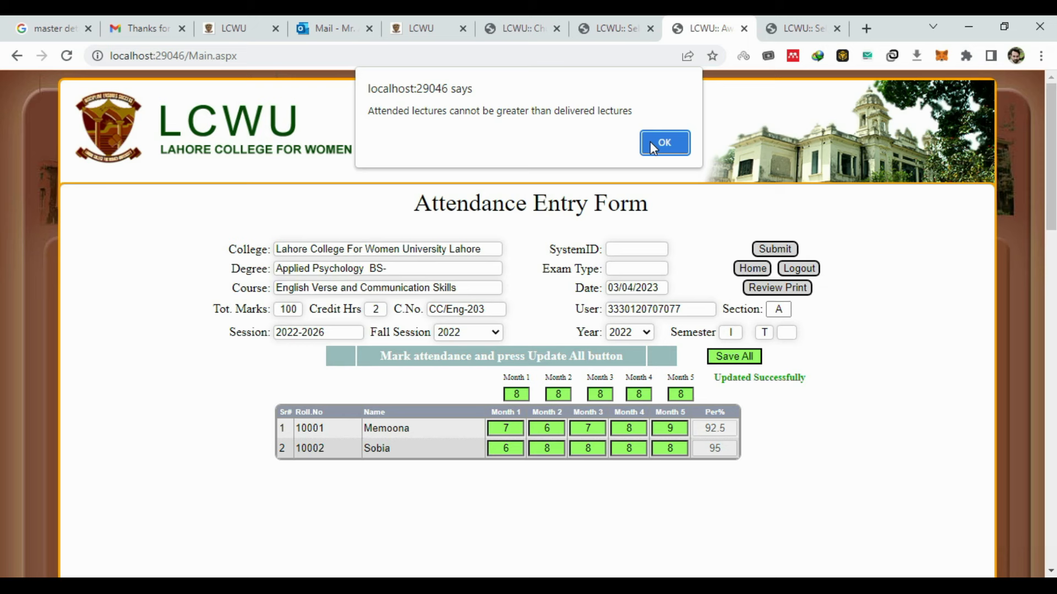
{"action": "left_click", "coordinate": [650, 143]}
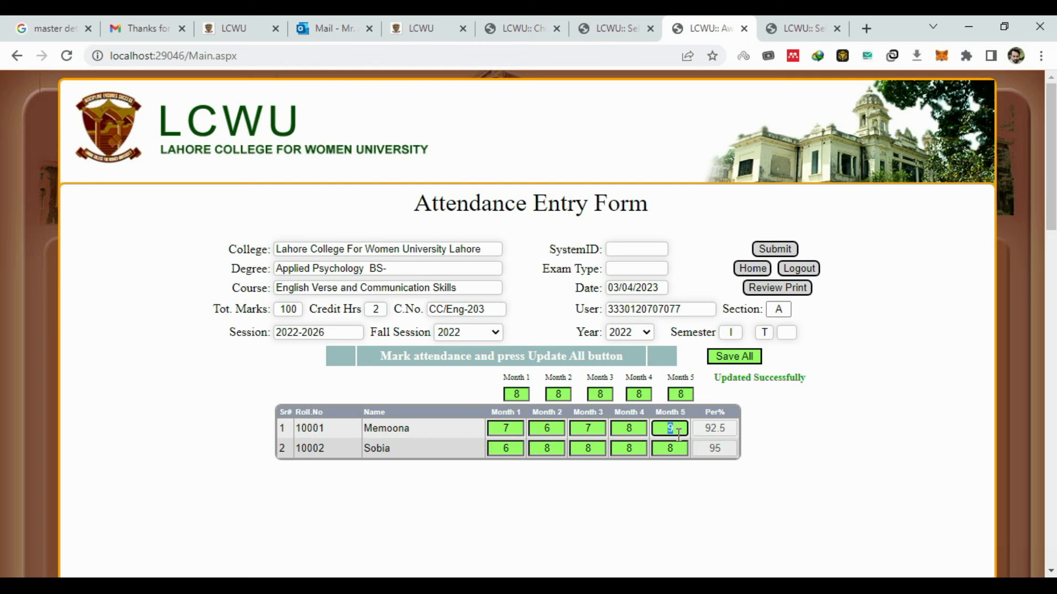
{"action": "type", "text": "7"}
{"action": "left_click", "coordinate": [738, 356]}
- Revise Sobia's attendance to Month 4 = 7, Month 5 = 5, Month 2 = 2, and save
{"action": "double_click", "coordinate": [622, 450]}
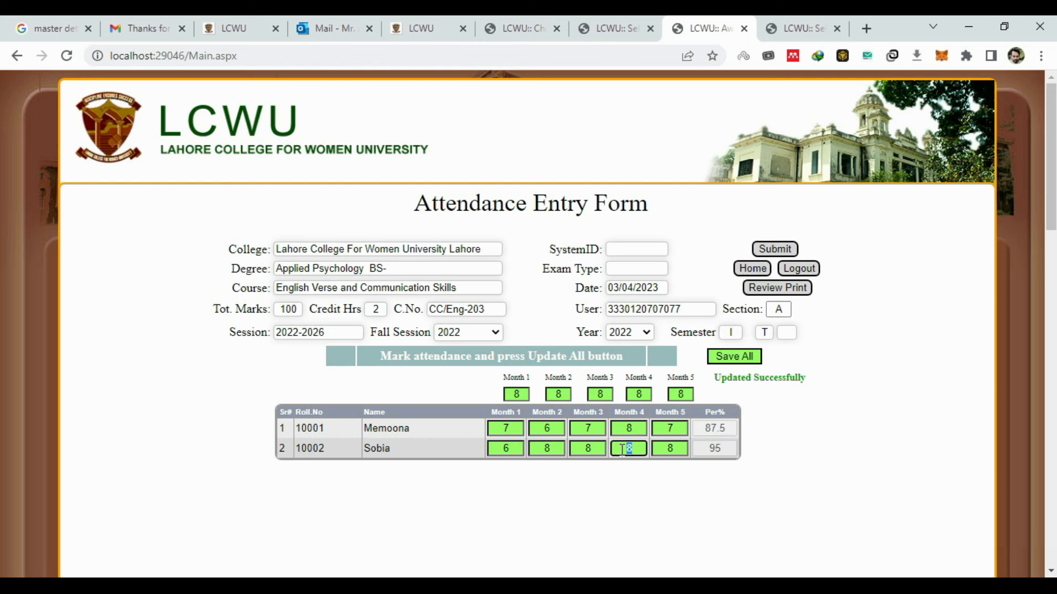
{"action": "type", "text": "7"}
{"action": "key", "text": "Tab"}
{"action": "type", "text": "5"}
{"action": "left_click", "coordinate": [748, 359]}
{"action": "double_click", "coordinate": [554, 447]}
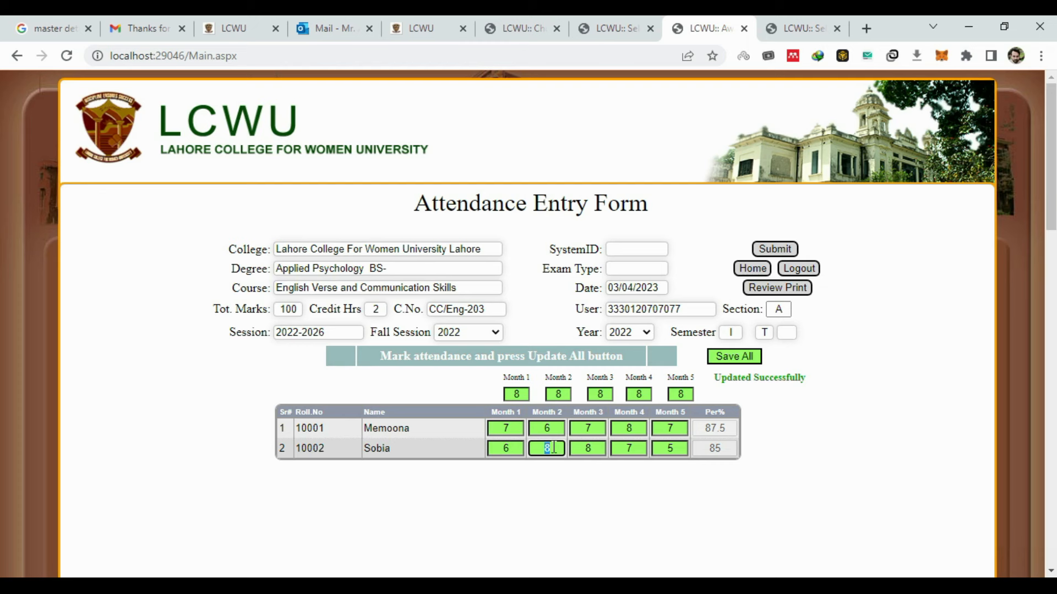
{"action": "type", "text": "2"}
{"action": "left_click", "coordinate": [735, 358]}
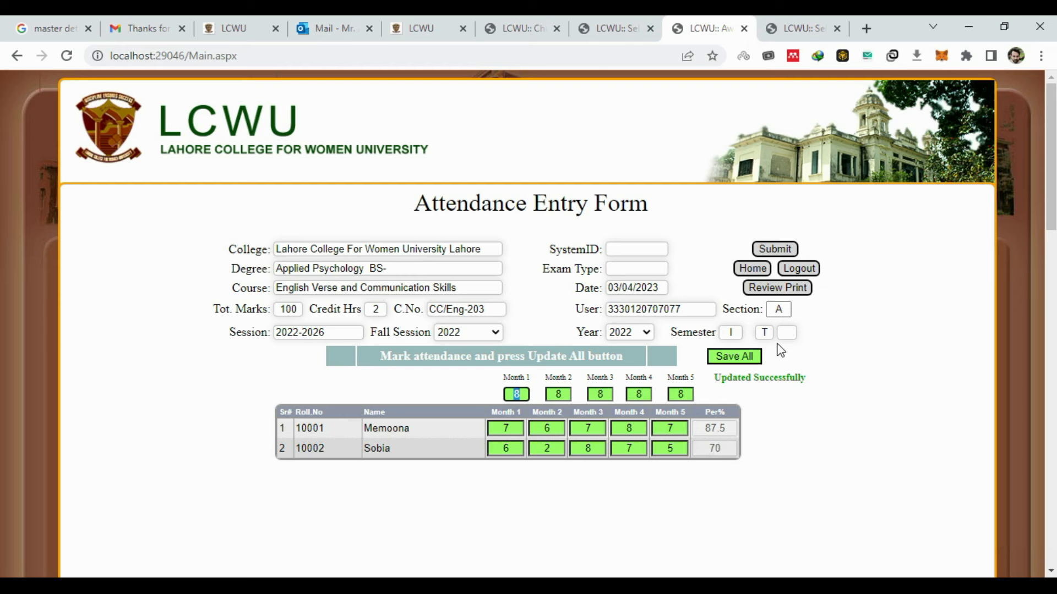
{"action": "left_click", "coordinate": [752, 268]}
- Reopen the 100-mark theory course's attendance form, save it, and start the final submission
{"action": "left_click", "coordinate": [561, 284]}
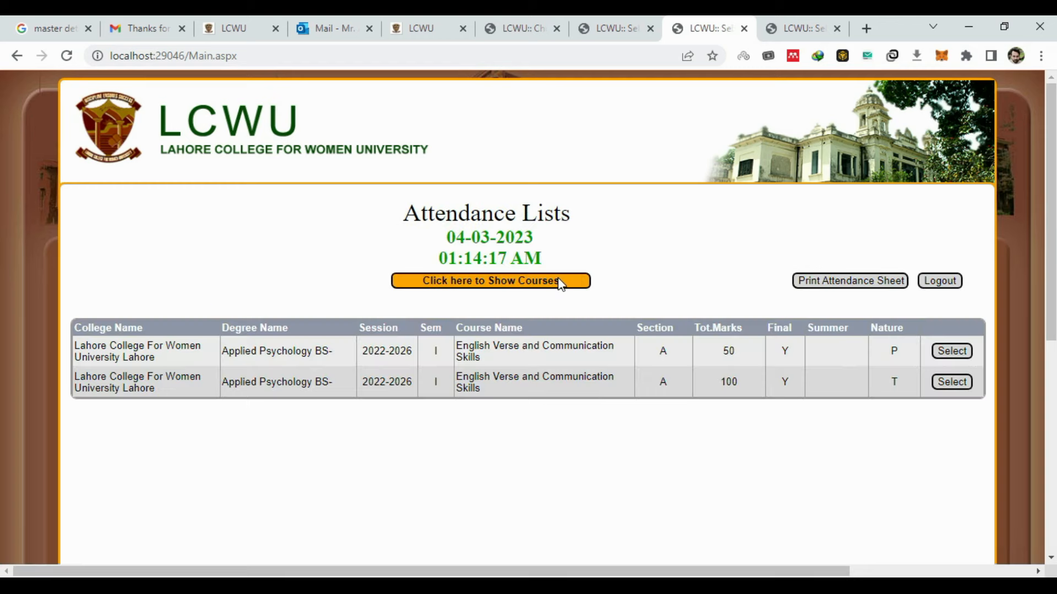
{"action": "left_click", "coordinate": [949, 384]}
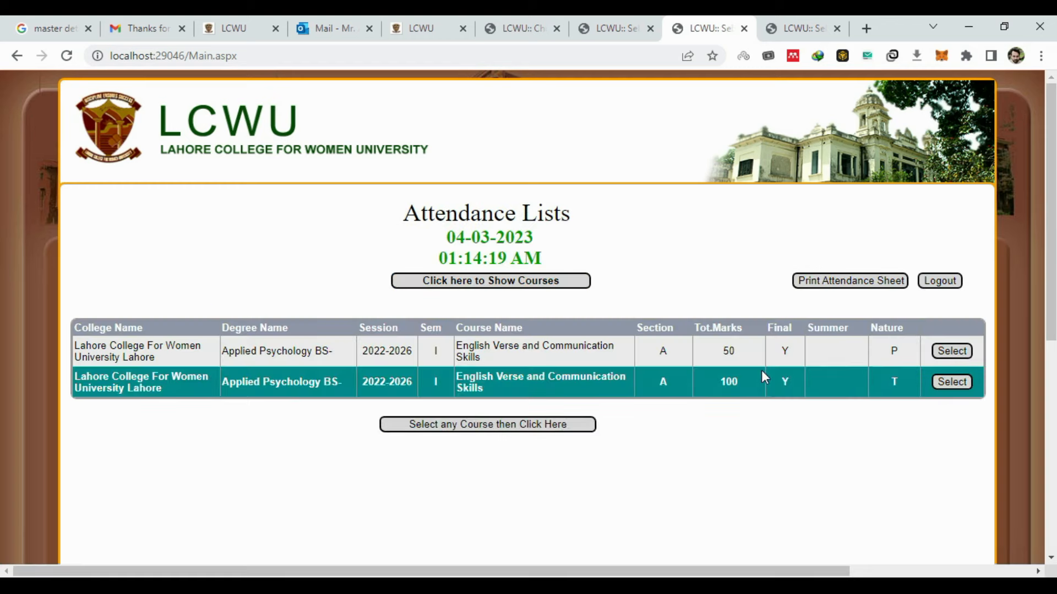
{"action": "left_click", "coordinate": [577, 425]}
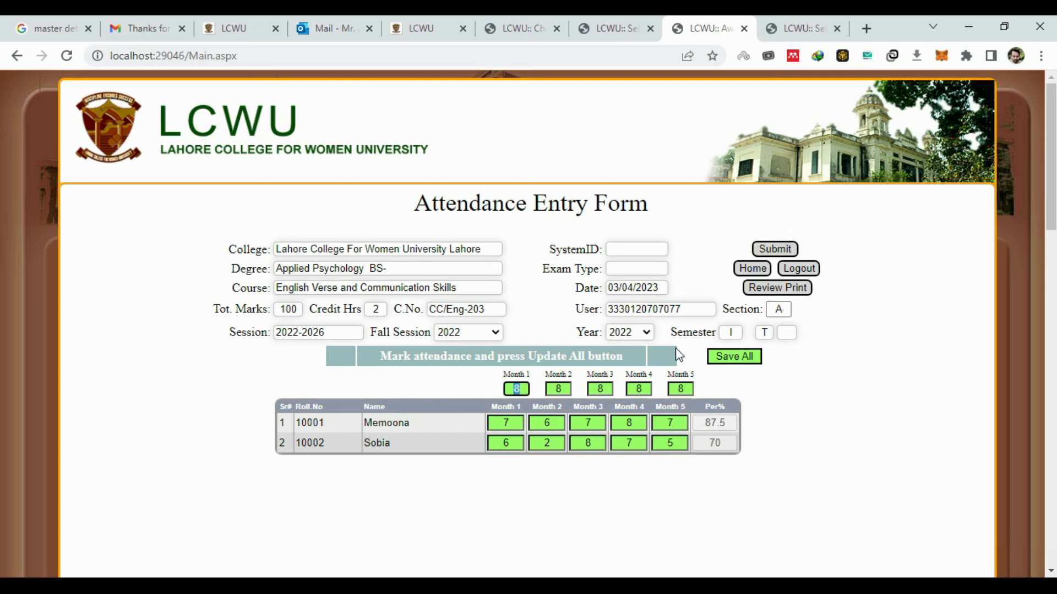
{"action": "left_click", "coordinate": [734, 358]}
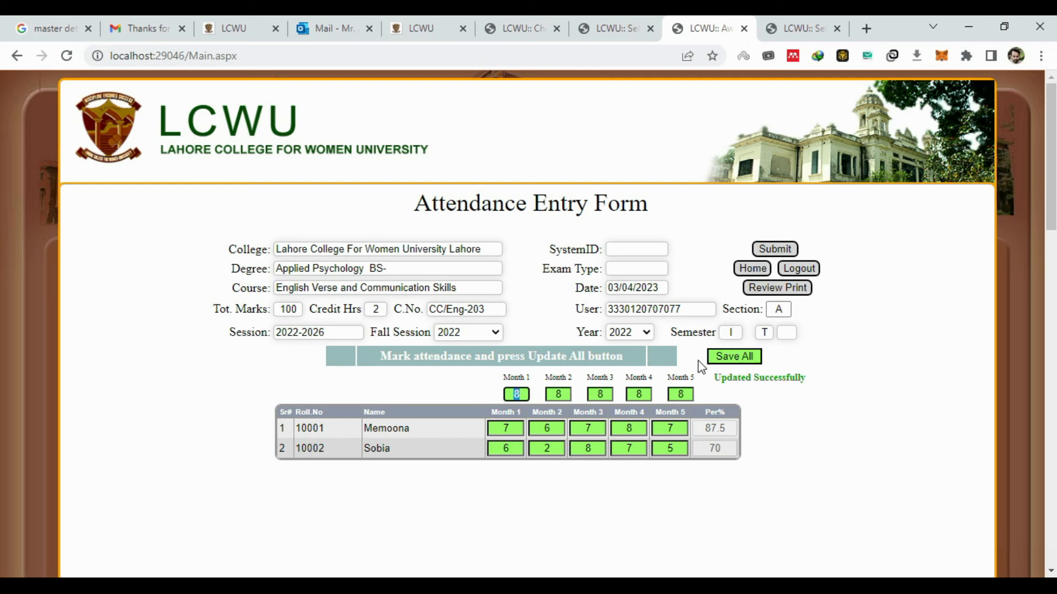
{"action": "left_click", "coordinate": [778, 249]}
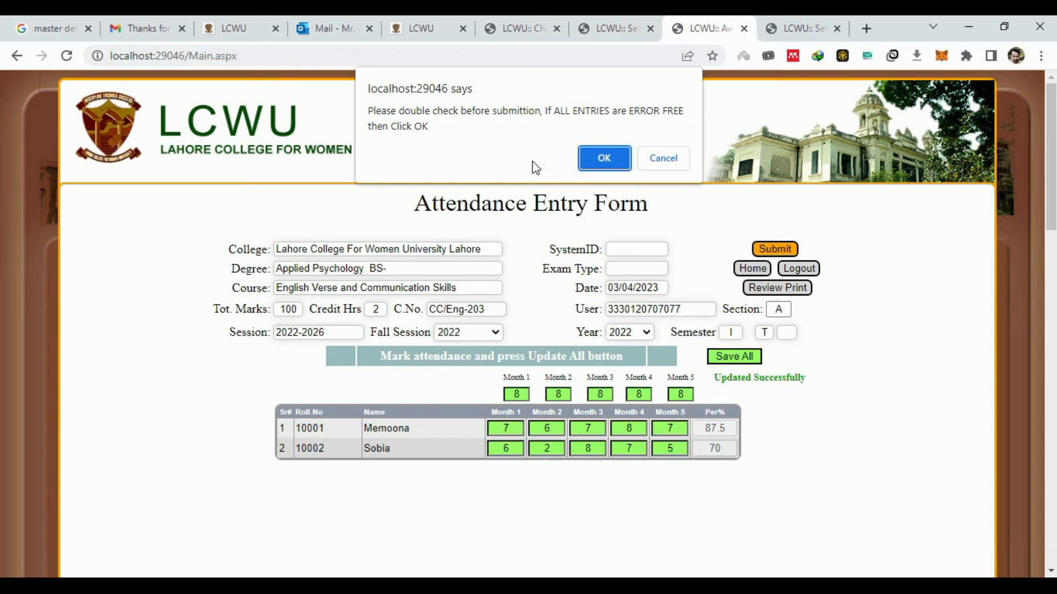
- Confirm the theory attendance submission and download the attendance sheet as ReportAwardList_67.pdf
{"action": "left_click", "coordinate": [602, 161]}
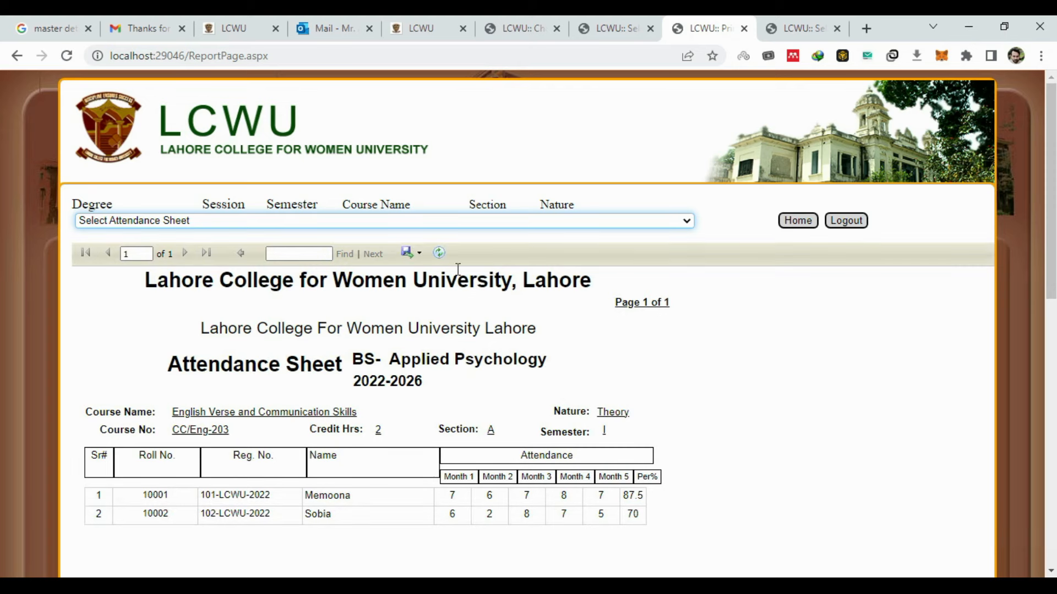
{"action": "left_click", "coordinate": [412, 253]}
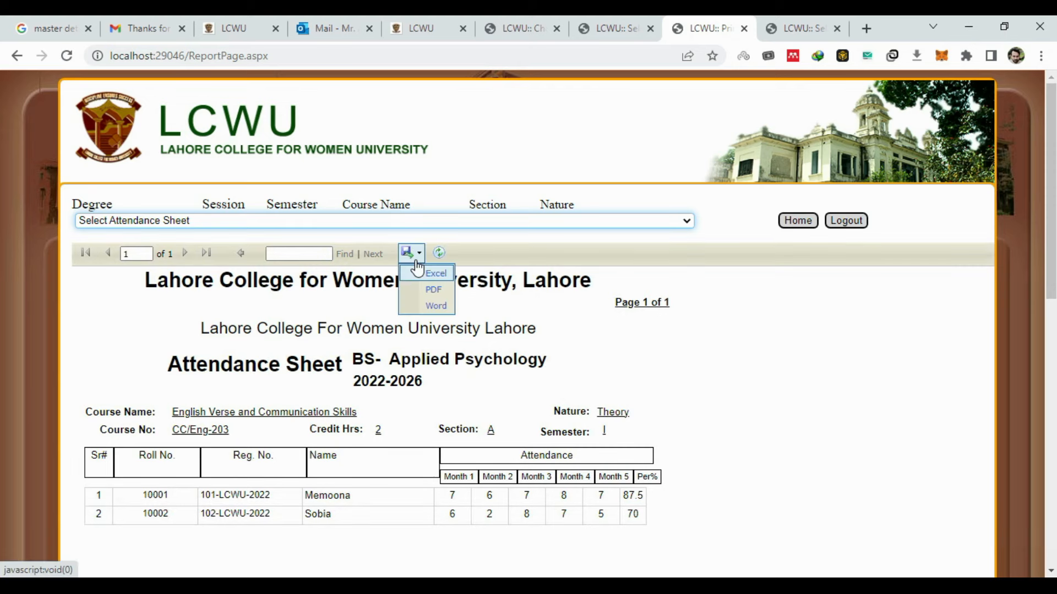
{"action": "left_click", "coordinate": [434, 289]}
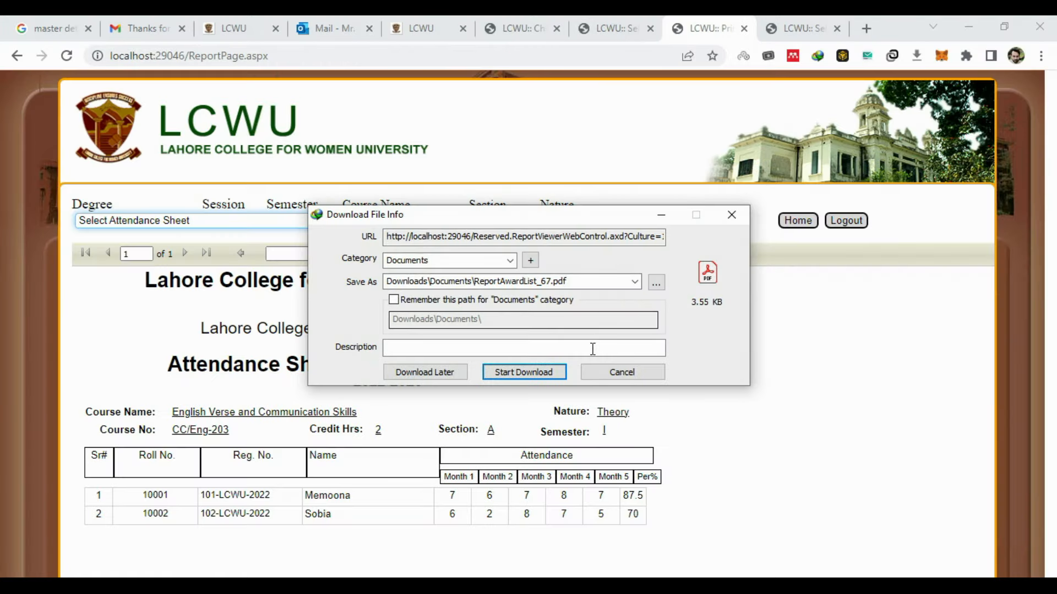
{"action": "left_click", "coordinate": [562, 373]}
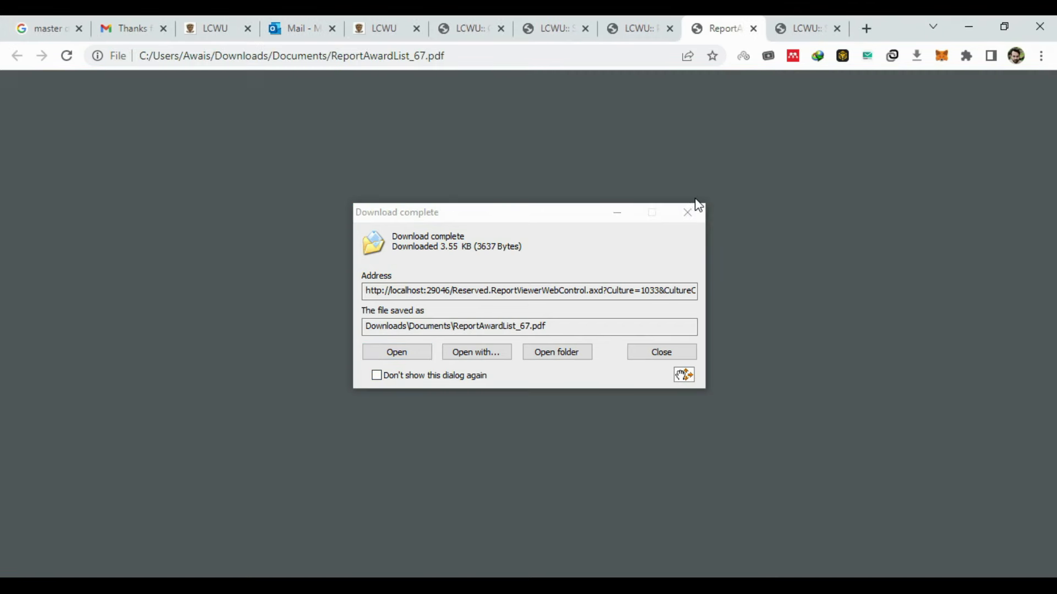
{"action": "left_click", "coordinate": [688, 213]}
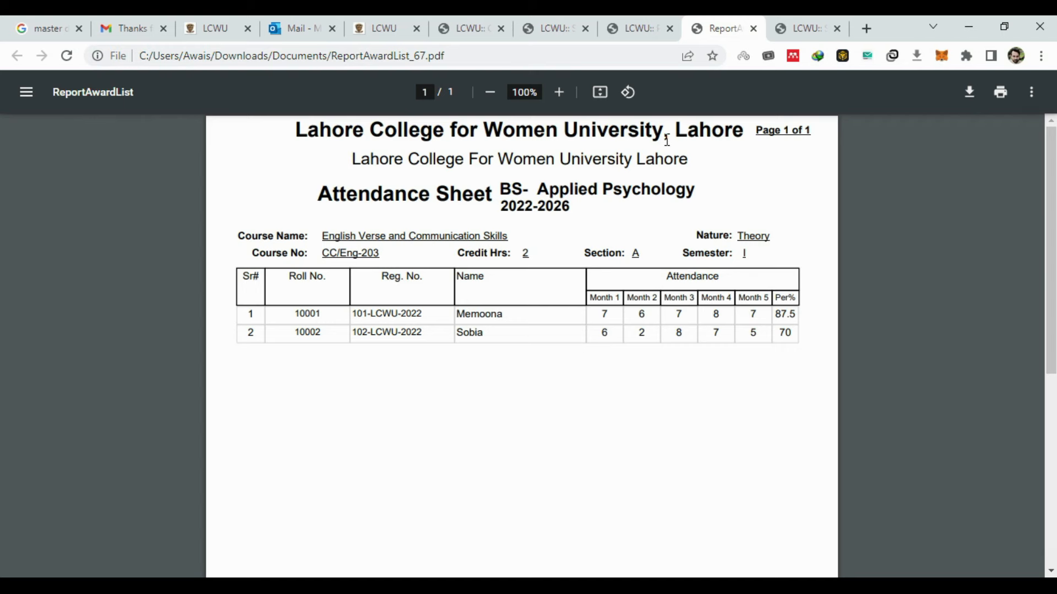
{"action": "left_click", "coordinate": [646, 19]}
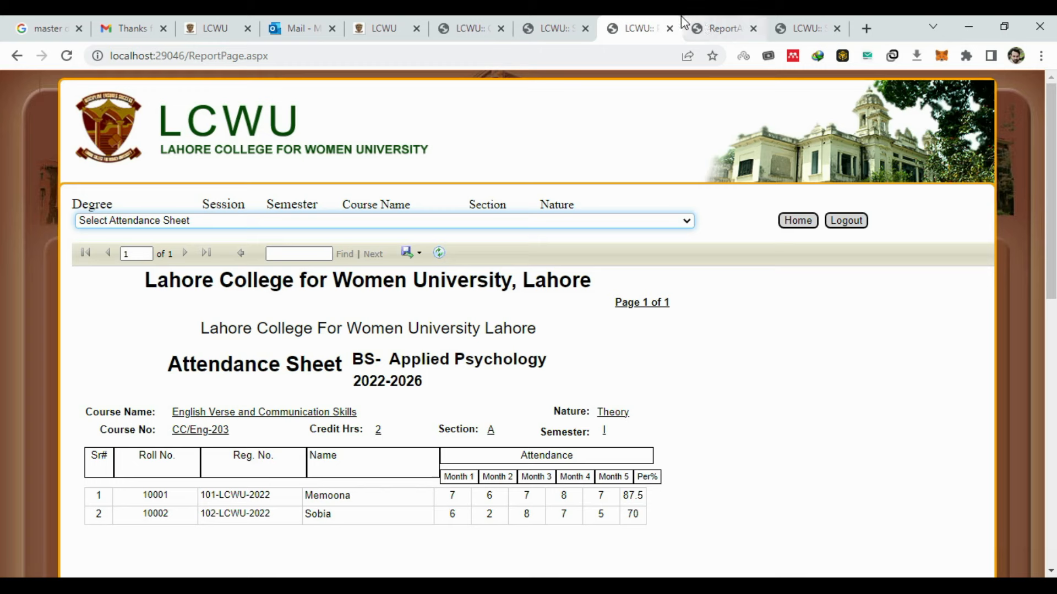
- Open the 50-mark practical course's attendance form and enter five months of delivered and attended lectures
{"action": "left_click", "coordinate": [785, 225]}
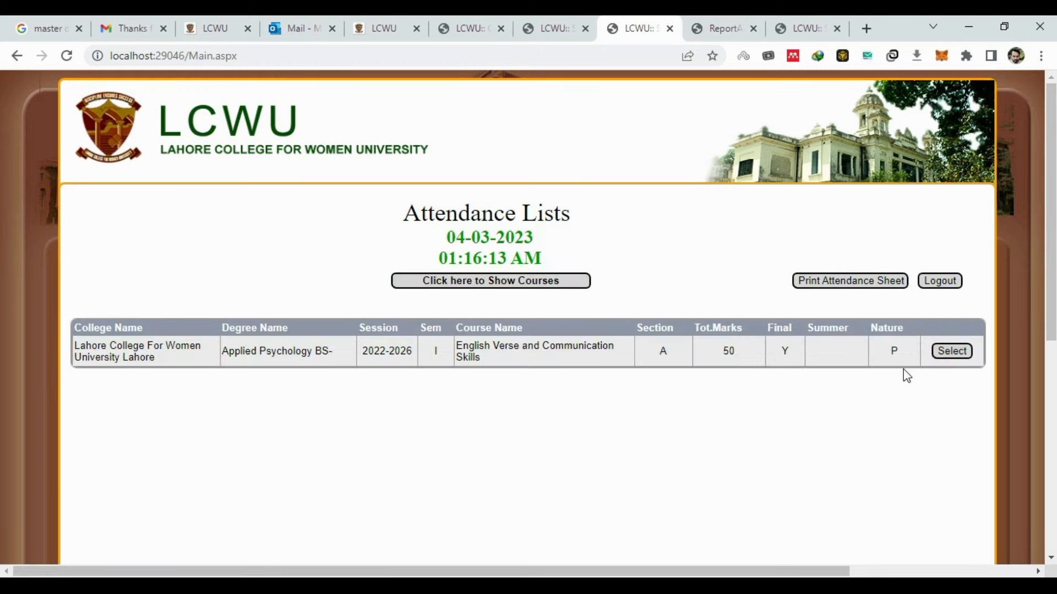
{"action": "left_click", "coordinate": [949, 353]}
{"action": "left_click", "coordinate": [563, 401]}
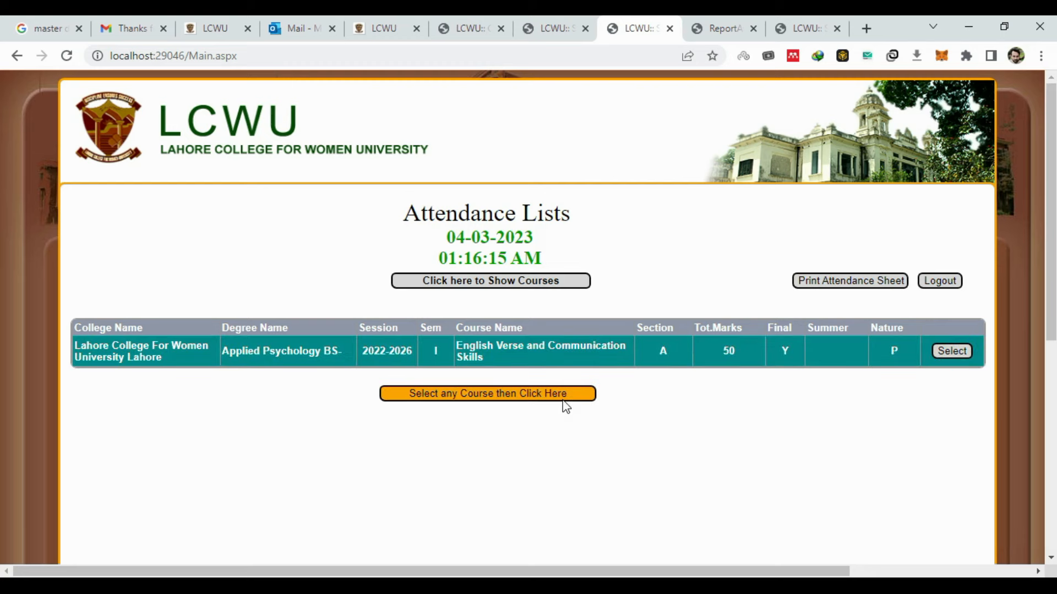
{"action": "type", "text": "8\t8\t8\t8\t8"}
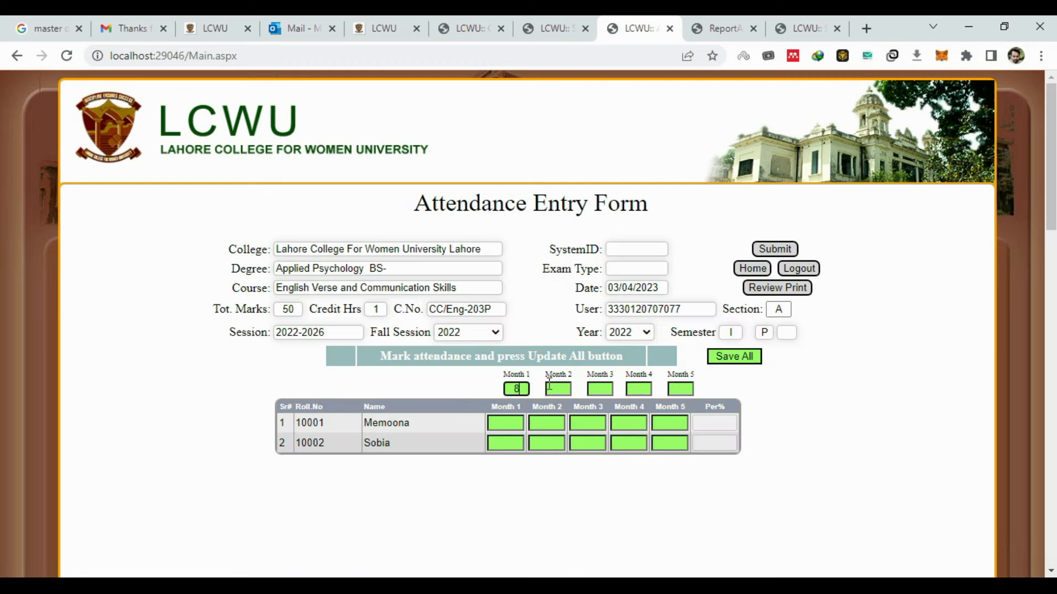
{"action": "key", "text": "Tab"}
{"action": "type", "text": "7\t8\t7\t9\t9\t"}
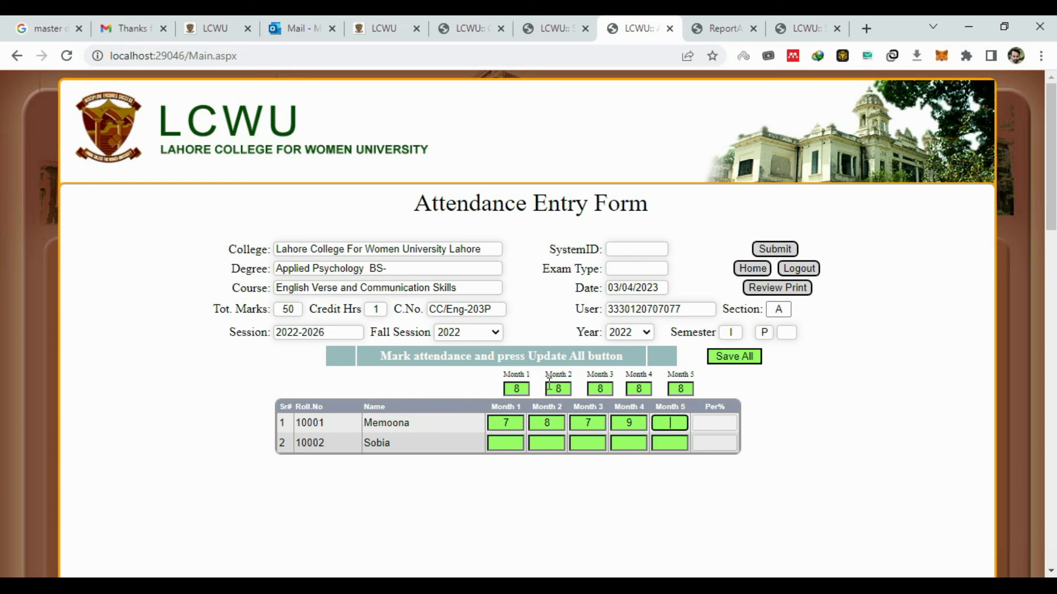
{"action": "type", "text": "5\t4\t56\t5"}
{"action": "key", "text": "Tab"}
{"action": "type", "text": "5"}
{"action": "double_click", "coordinate": [579, 446]}
{"action": "type", "text": "5"}
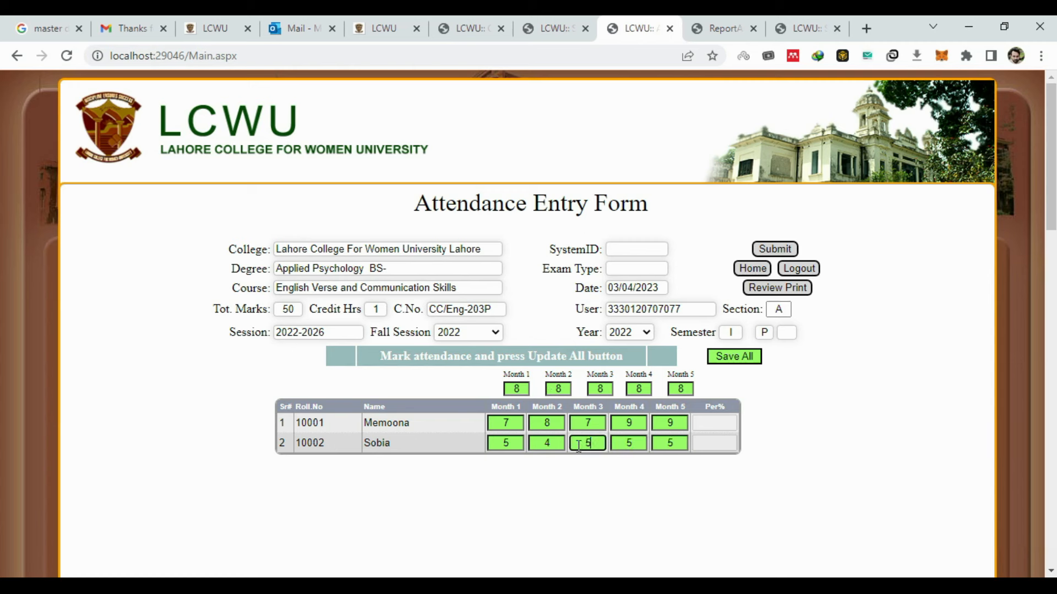
- Clear the over-limit warnings by changing the first student's Month 5 value to 7, then 6, and save
{"action": "left_click", "coordinate": [752, 361]}
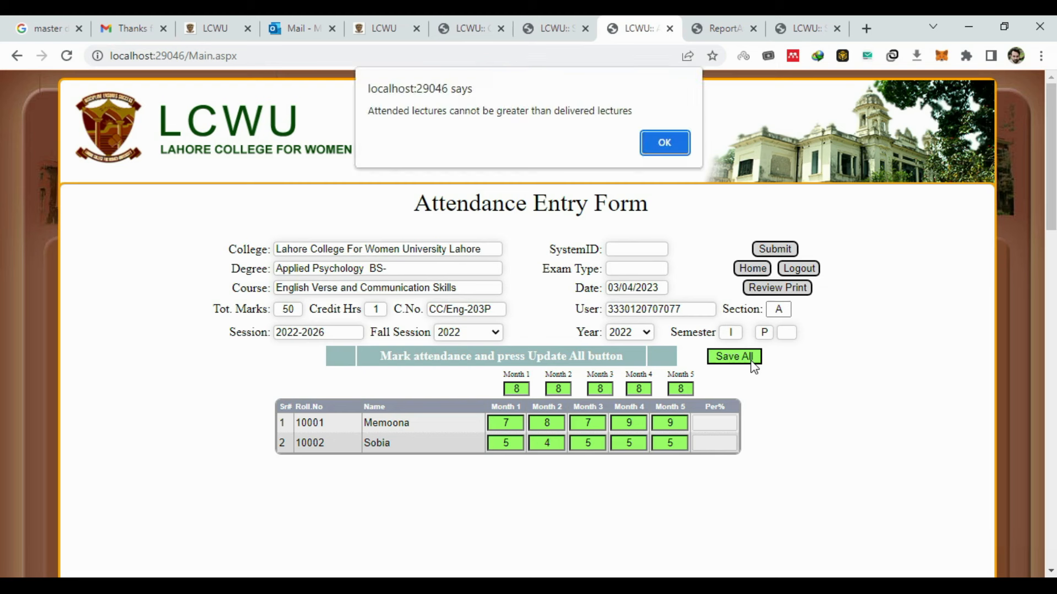
{"action": "left_click", "coordinate": [680, 155]}
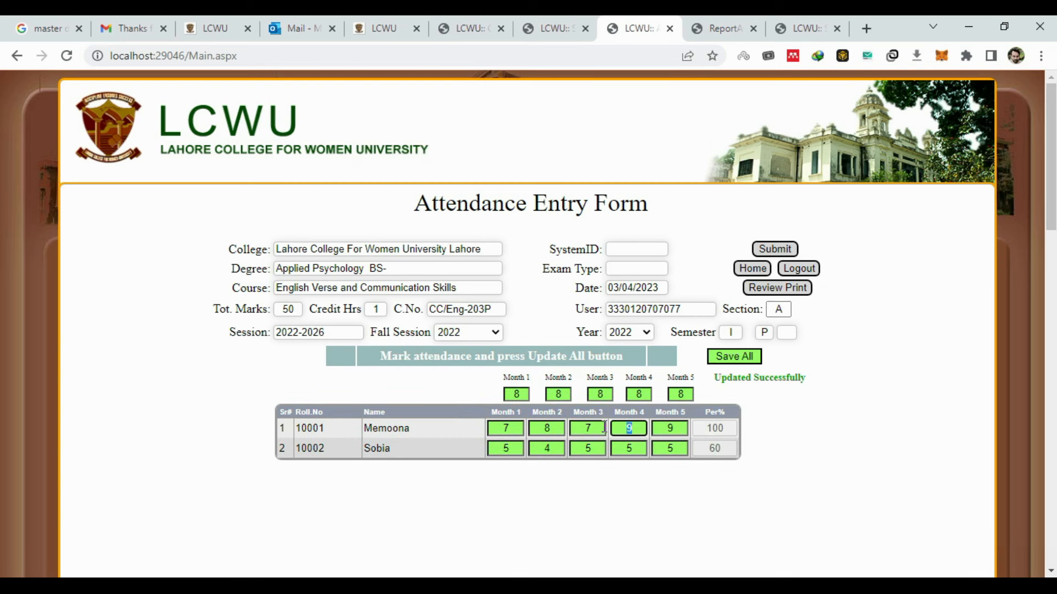
{"action": "type", "text": "7"}
{"action": "left_click", "coordinate": [724, 361]}
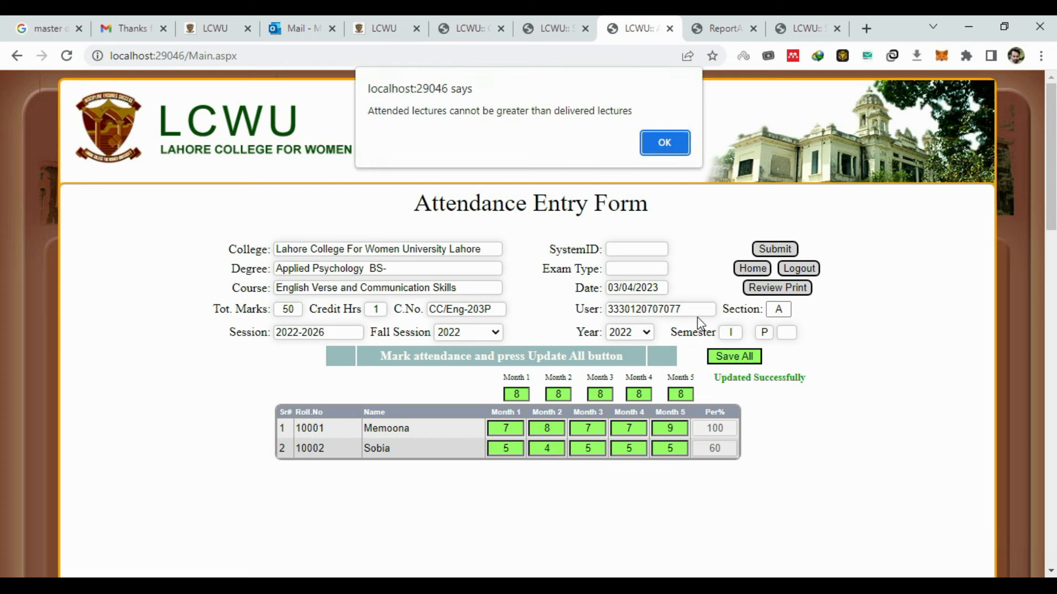
{"action": "left_click", "coordinate": [664, 144]}
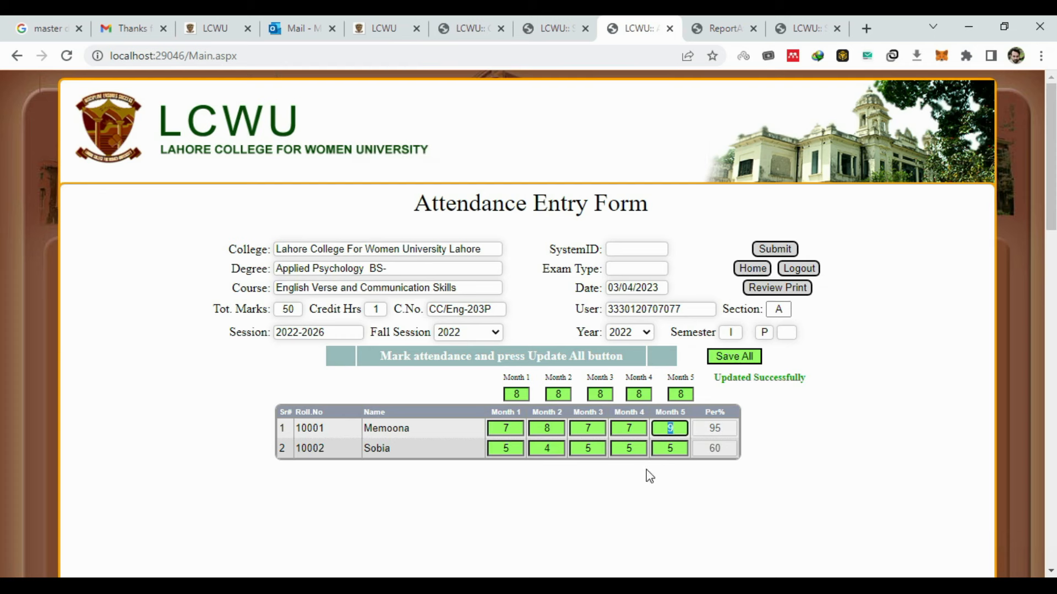
{"action": "type", "text": "6"}
{"action": "left_click", "coordinate": [743, 361]}
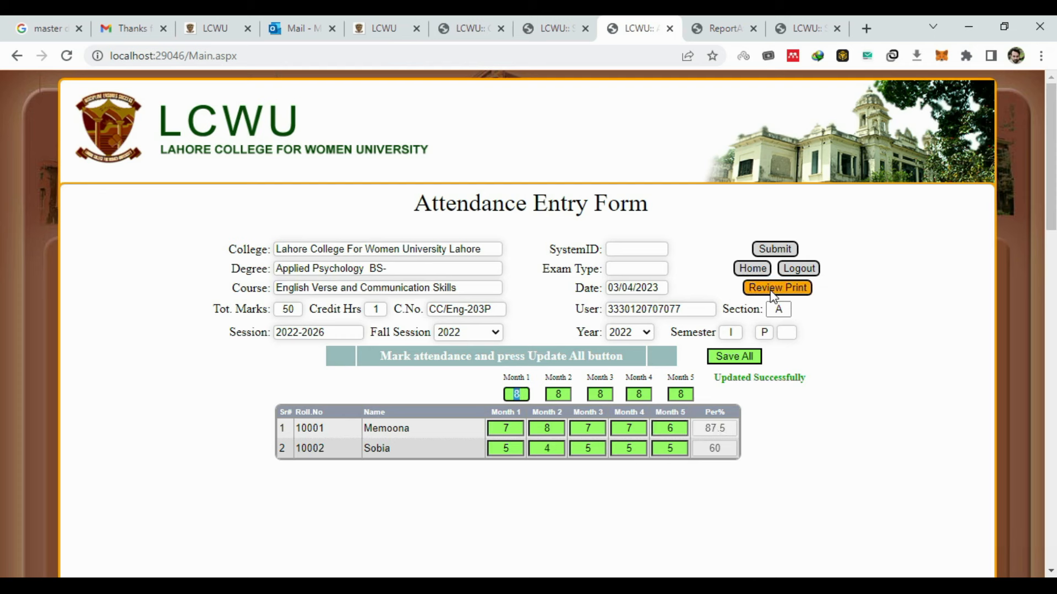
- Submit the practical attendance sheet and close the award list report
{"action": "left_click", "coordinate": [781, 250]}
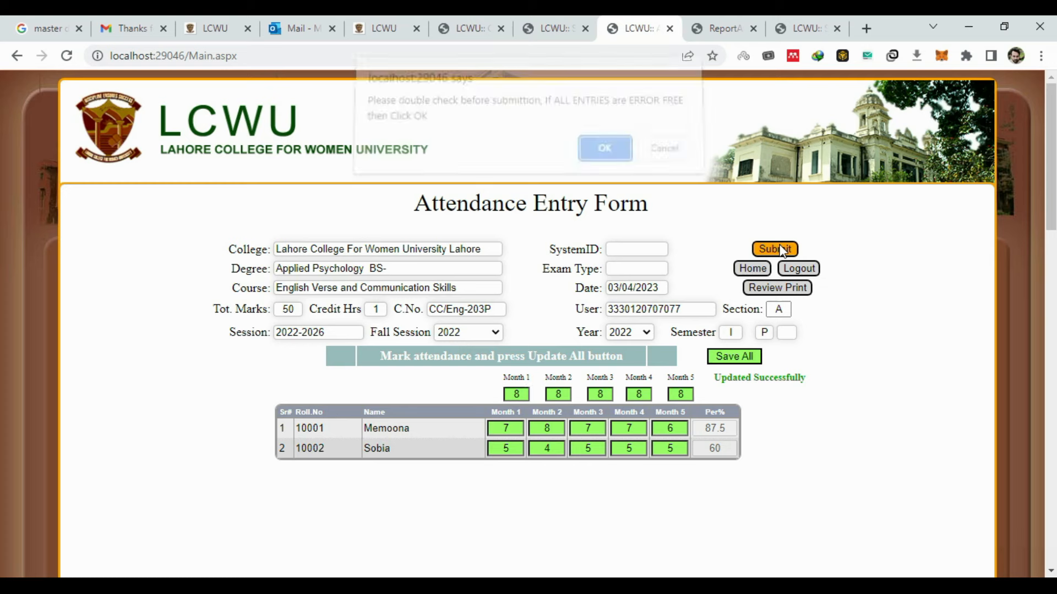
{"action": "left_click", "coordinate": [605, 158]}
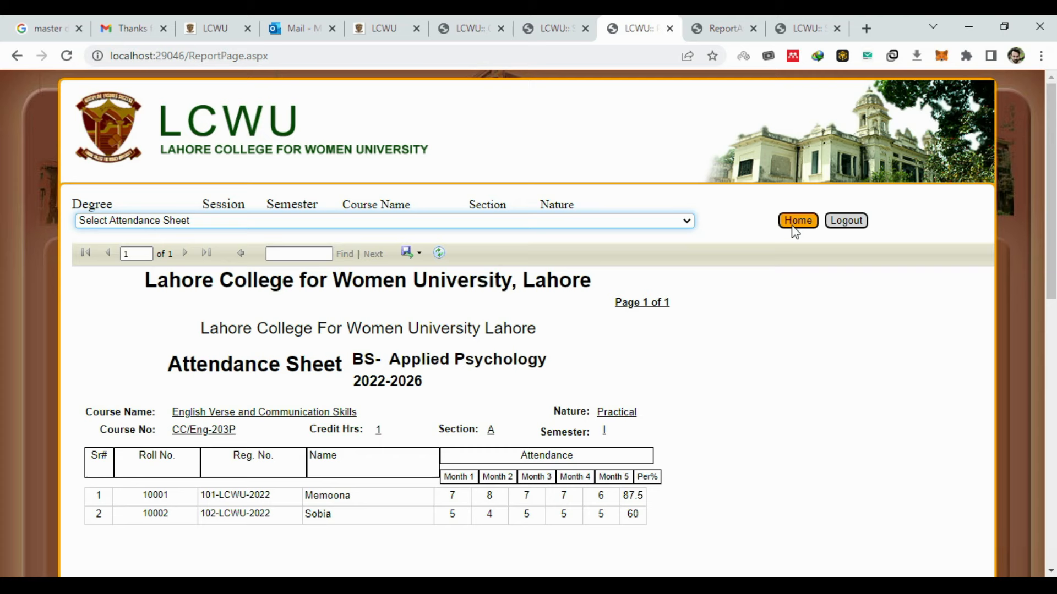
{"action": "left_click", "coordinate": [721, 27]}
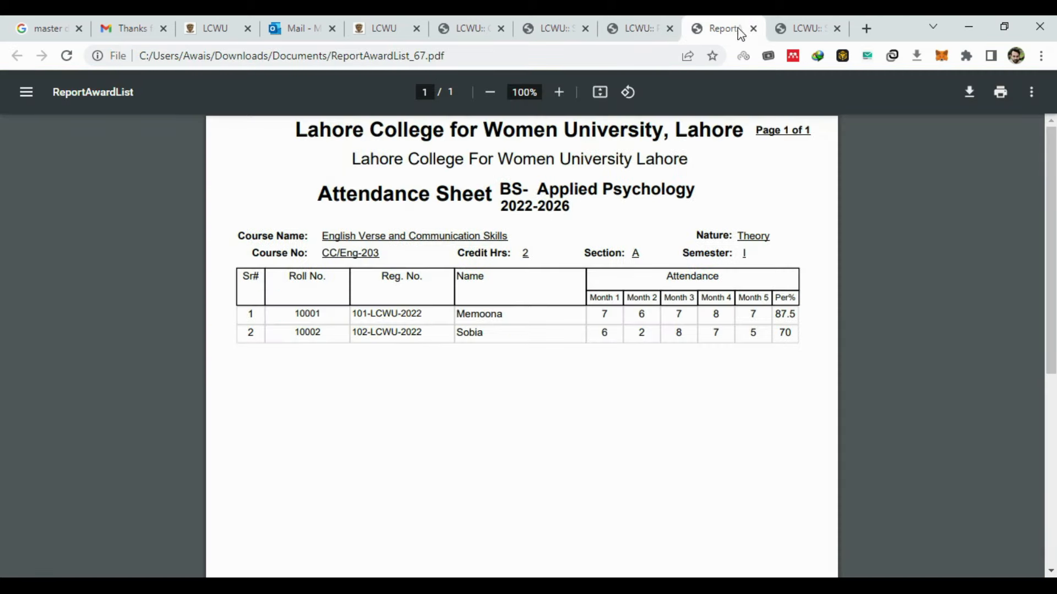
{"action": "left_click", "coordinate": [754, 28]}
{"action": "left_click", "coordinate": [712, 16]}
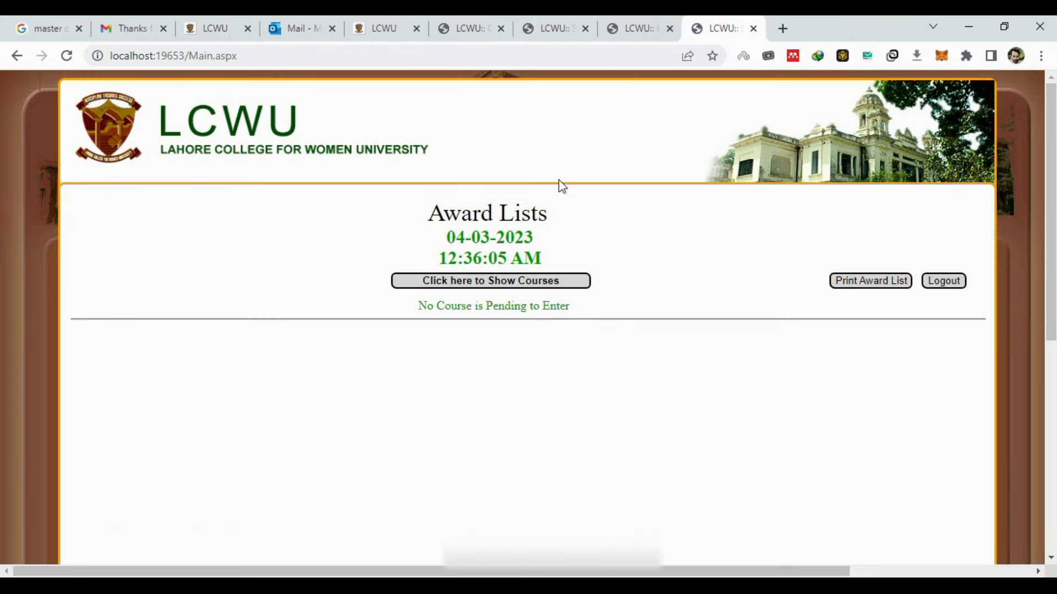
- Log back into the faculty portal, list the assigned courses, and switch to the MIS
{"action": "left_click", "coordinate": [566, 283]}
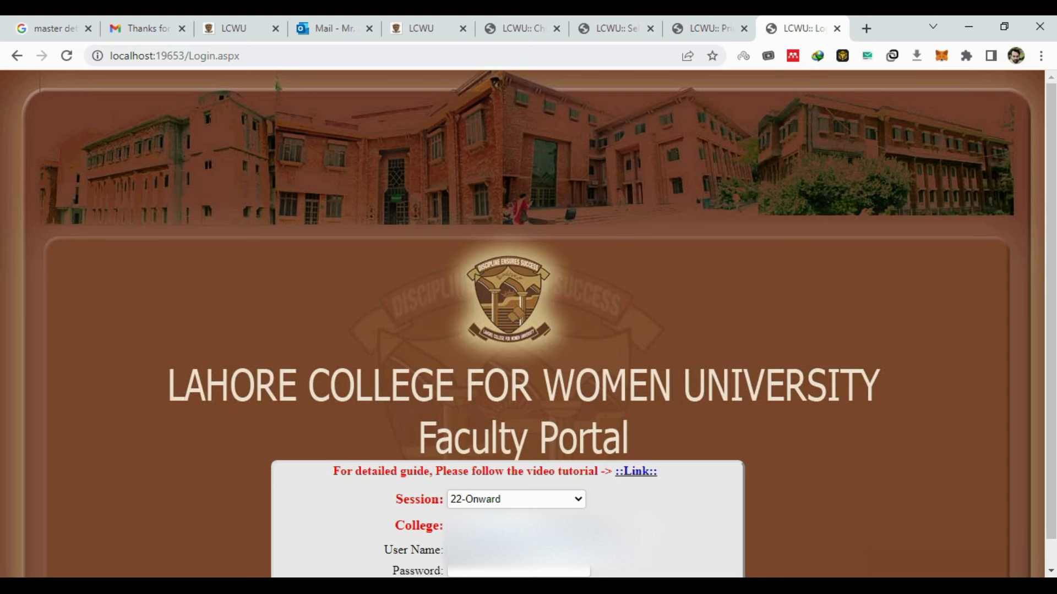
{"action": "key", "text": "Tab"}
{"action": "type", "text": "•••"}
{"action": "key", "text": "Tab"}
{"action": "key", "text": "Return"}
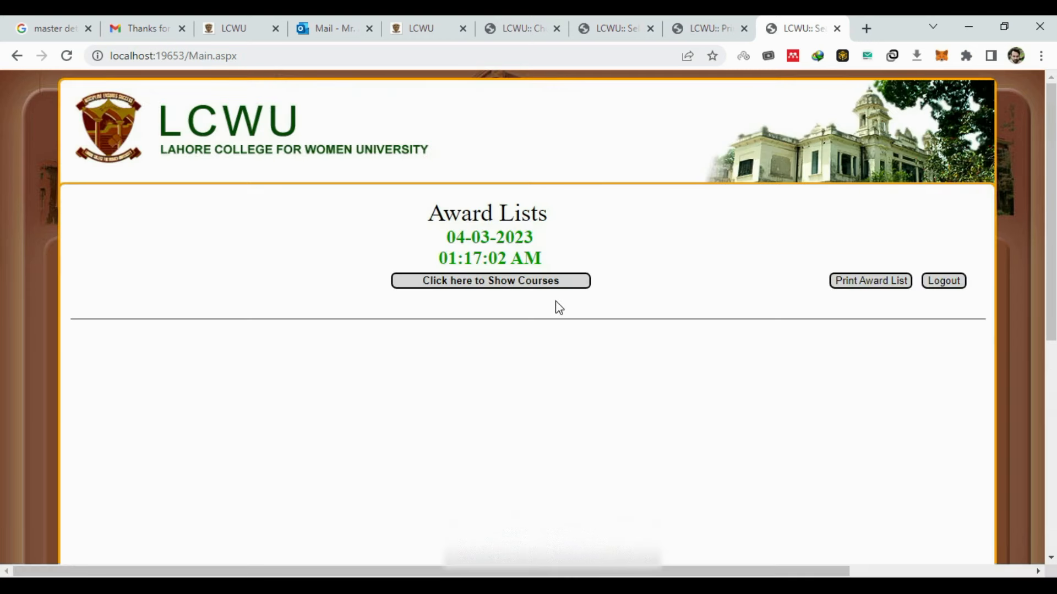
{"action": "left_click", "coordinate": [542, 291]}
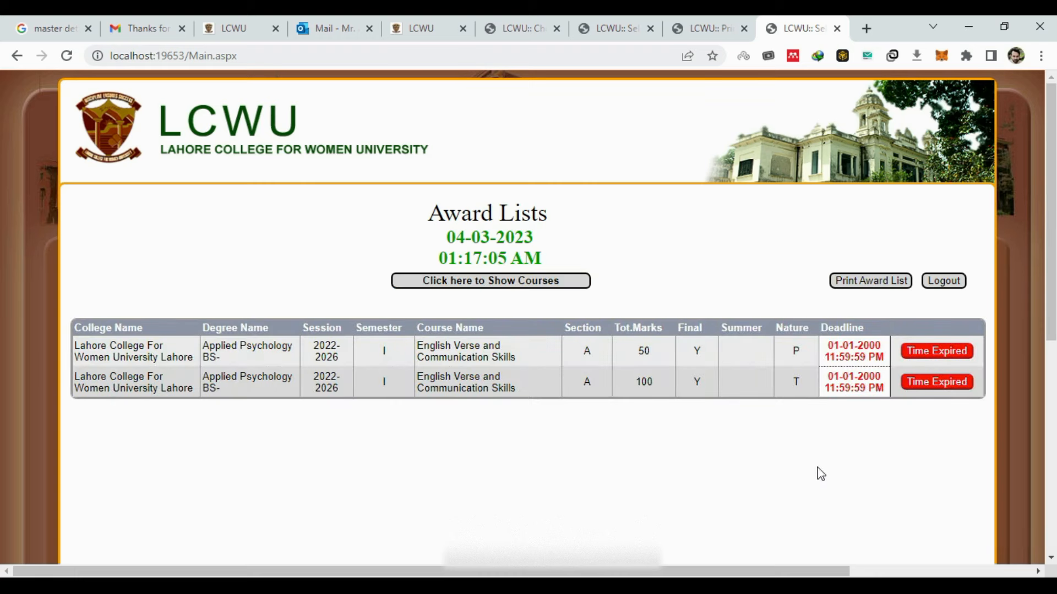
{"action": "key", "text": "alt+Tab"}
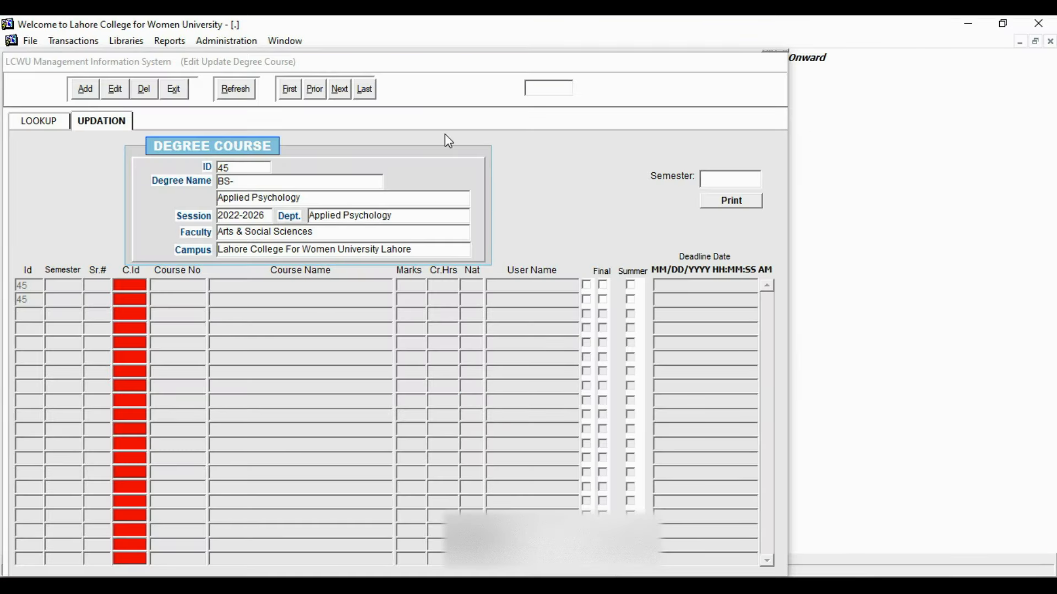
- Find degree course ID 45 and change the practical course's deadline year to 2025
{"action": "left_click", "coordinate": [526, 87]}
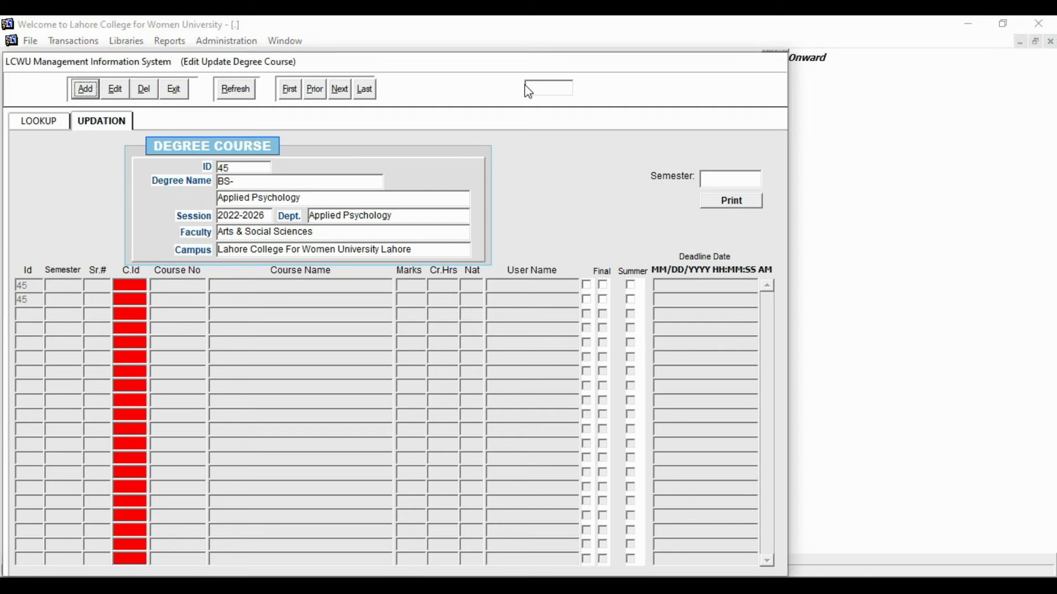
{"action": "type", "text": "45"}
{"action": "key", "text": "Return"}
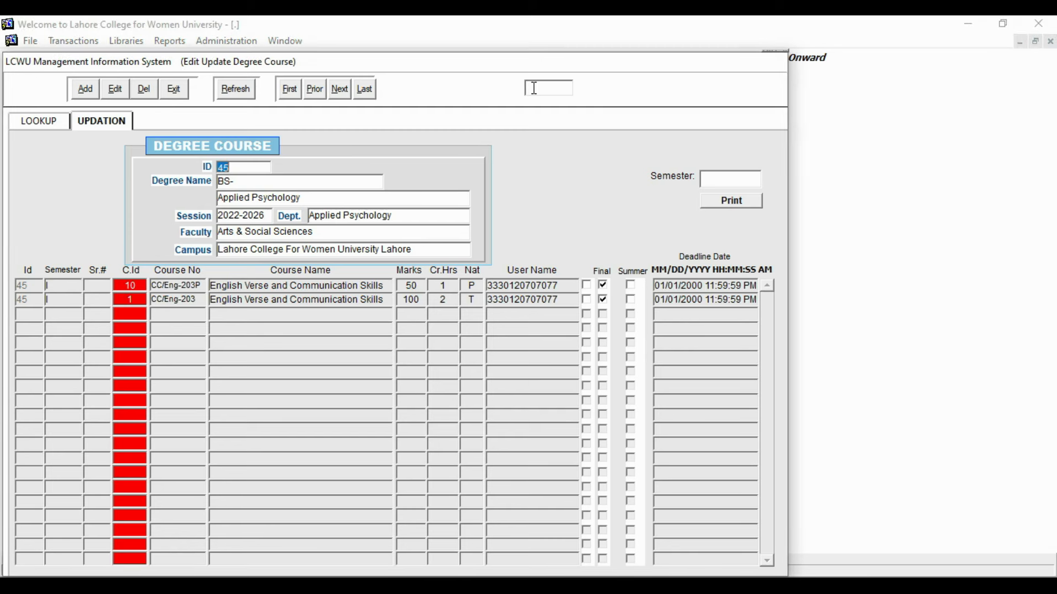
{"action": "left_click", "coordinate": [116, 89]}
{"action": "left_click", "coordinate": [690, 287]}
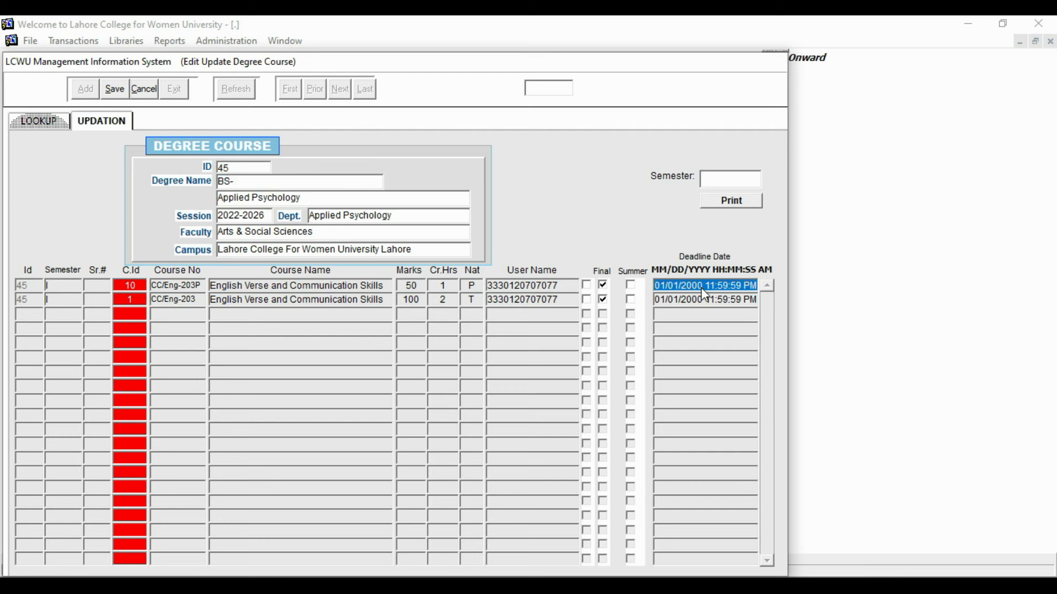
{"action": "left_click", "coordinate": [702, 287]}
{"action": "key", "text": "BackSpace"}
{"action": "key", "text": "BackSpace"}
{"action": "type", "text": "25"}
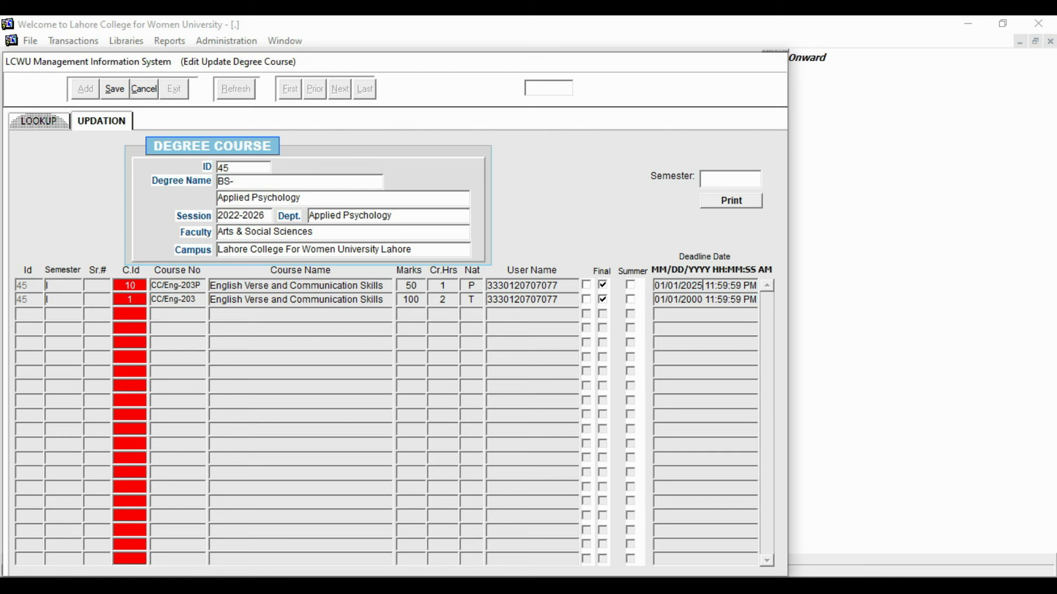
- Change the theory course's deadline year to 2025 and save the record
{"action": "left_click", "coordinate": [703, 300]}
{"action": "left_click", "coordinate": [702, 302]}
{"action": "key", "text": "BackSpace"}
{"action": "key", "text": "BackSpace"}
{"action": "type", "text": "25"}
{"action": "left_click", "coordinate": [114, 90]}
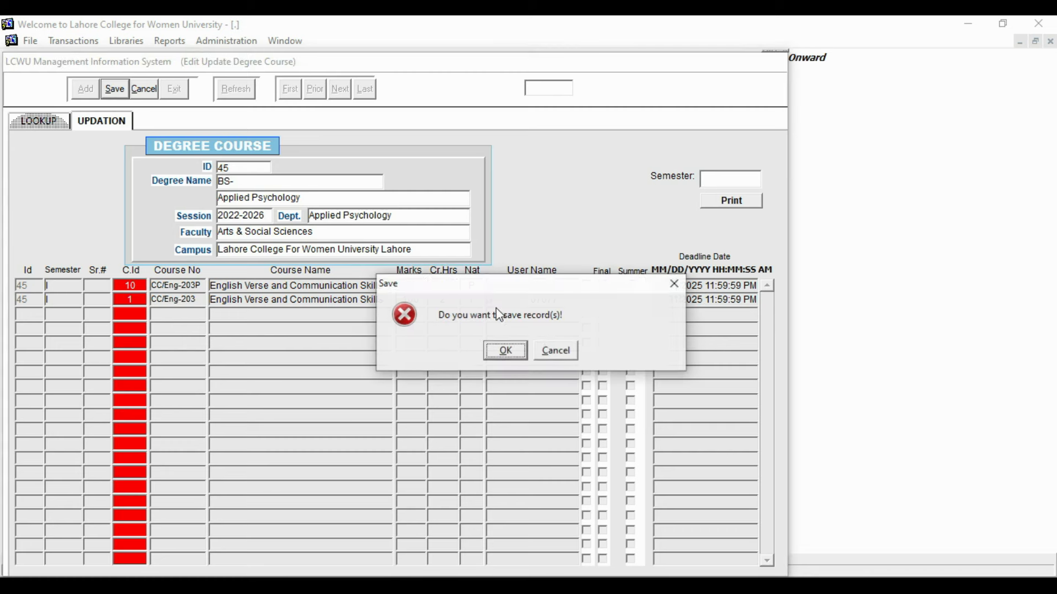
{"action": "left_click", "coordinate": [521, 355]}
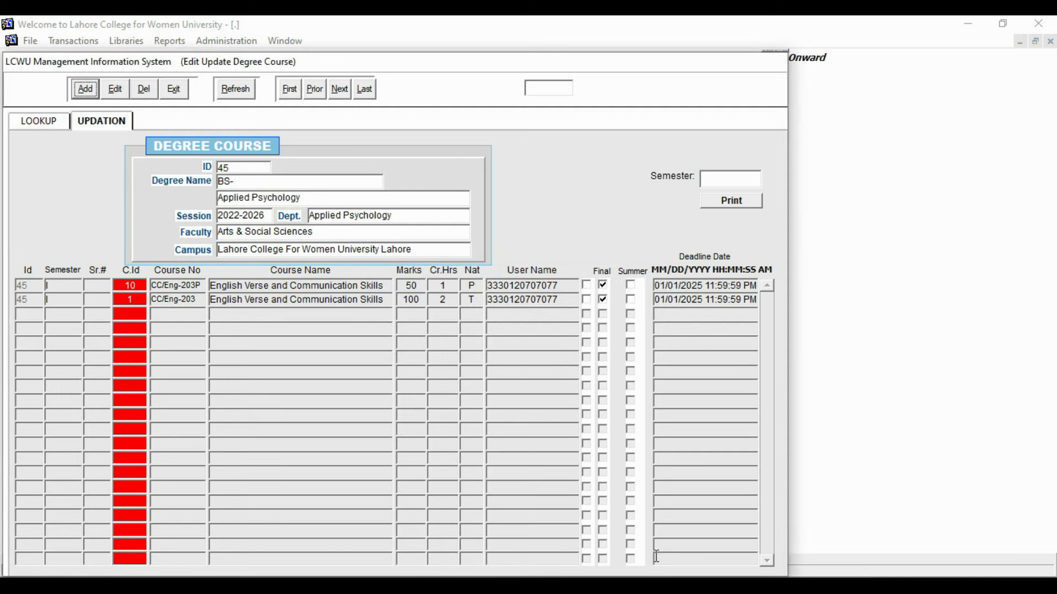
{"action": "key", "text": "alt+Tab"}
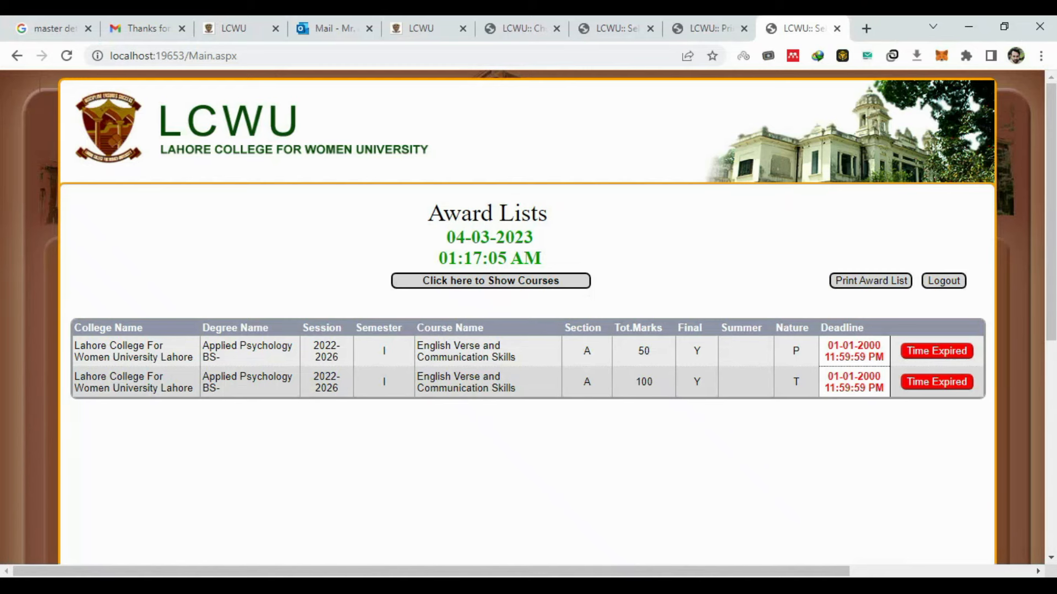
- Reload the assigned courses, now due 01-01-2025, and select the English Verse theory (T) row
{"action": "left_click", "coordinate": [538, 281]}
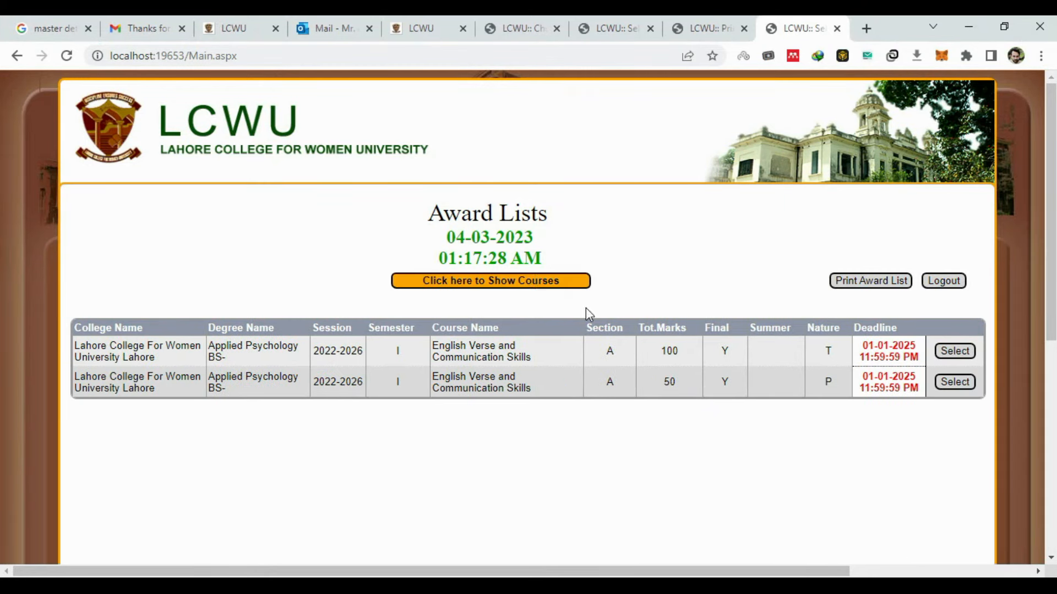
{"action": "left_click", "coordinate": [947, 352]}
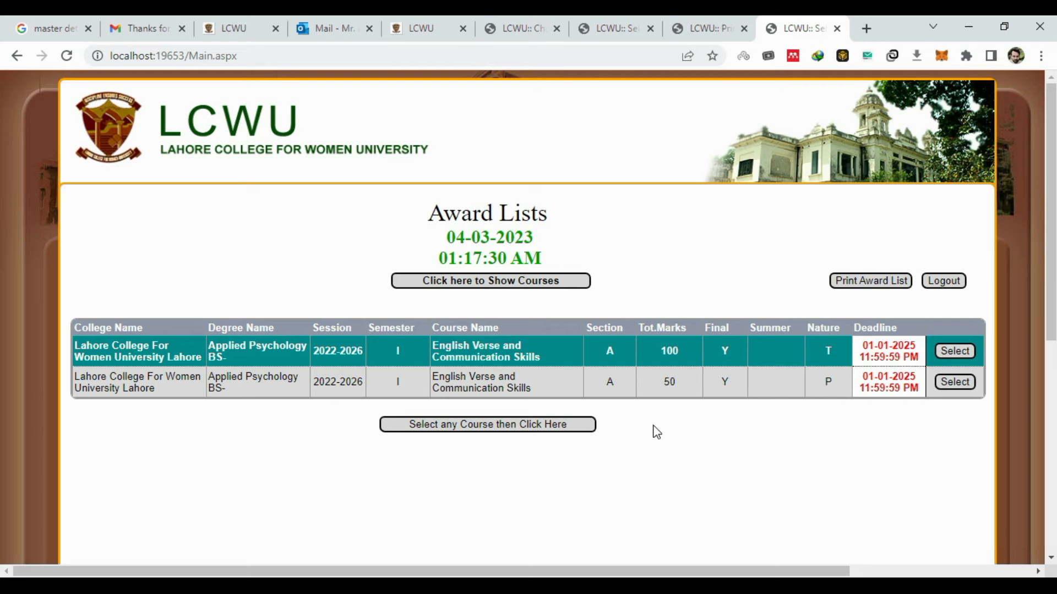
- Open the CC/Eng-203 Award List Entry Form and place the cursor in the mid-term maximum field
{"action": "left_click", "coordinate": [560, 429]}
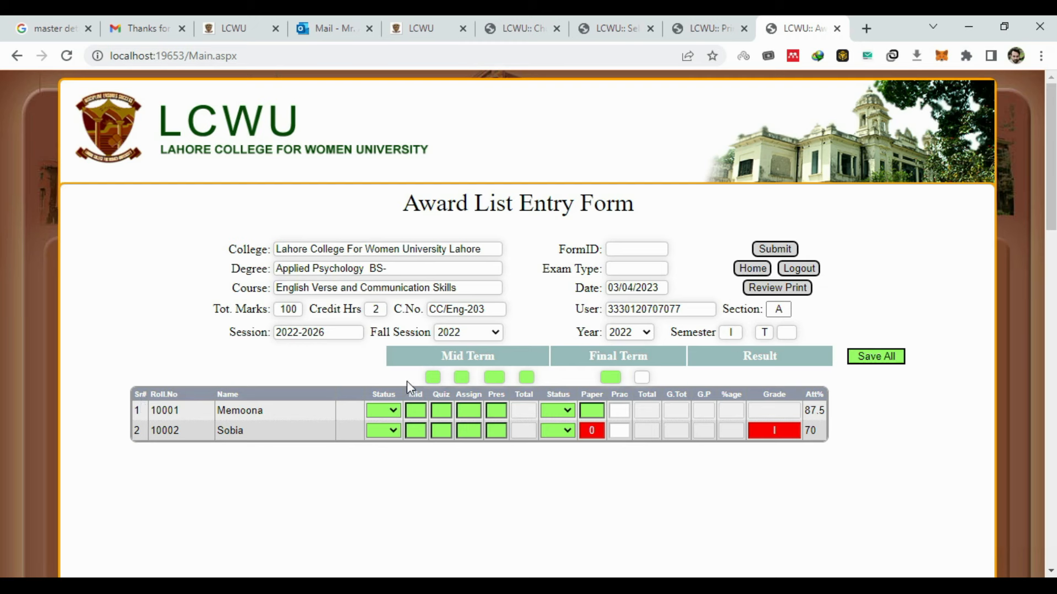
{"action": "left_click", "coordinate": [435, 378]}
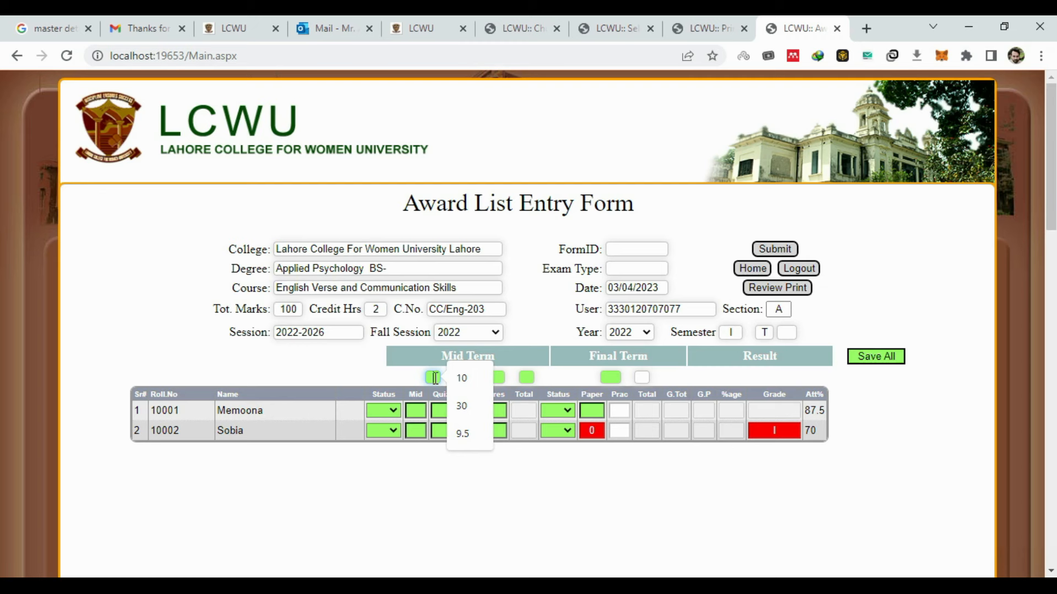
- Enter maximum marks of mid 30, quiz 10, assignment 10 and final paper 50
{"action": "type", "text": "30"}
{"action": "key", "text": "Tab"}
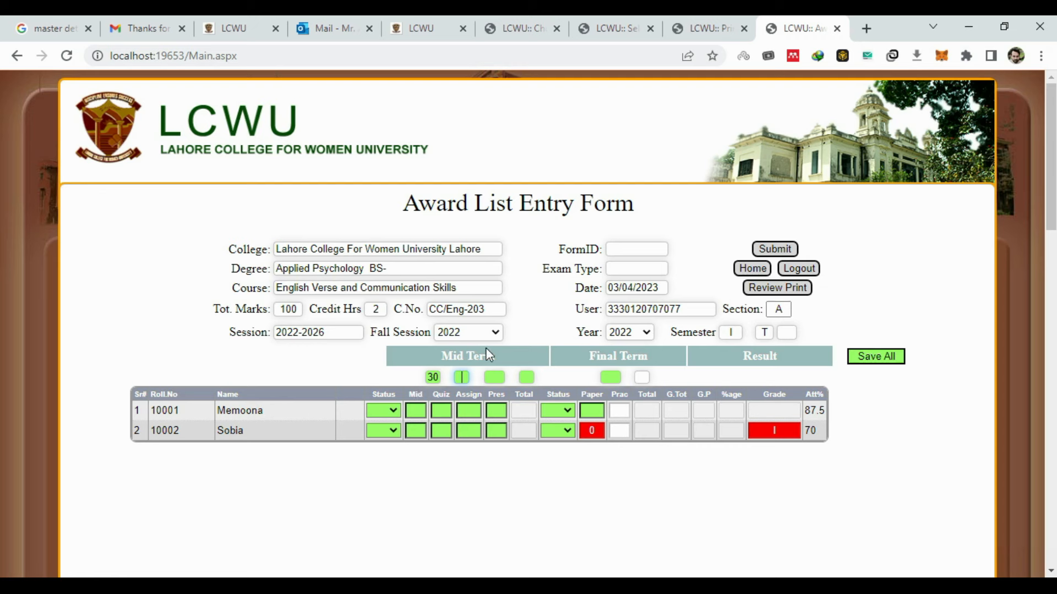
{"action": "type", "text": "10"}
{"action": "key", "text": "Tab"}
{"action": "type", "text": "10"}
{"action": "key", "text": "Tab"}
{"action": "left_click", "coordinate": [610, 376]}
{"action": "type", "text": "50"}
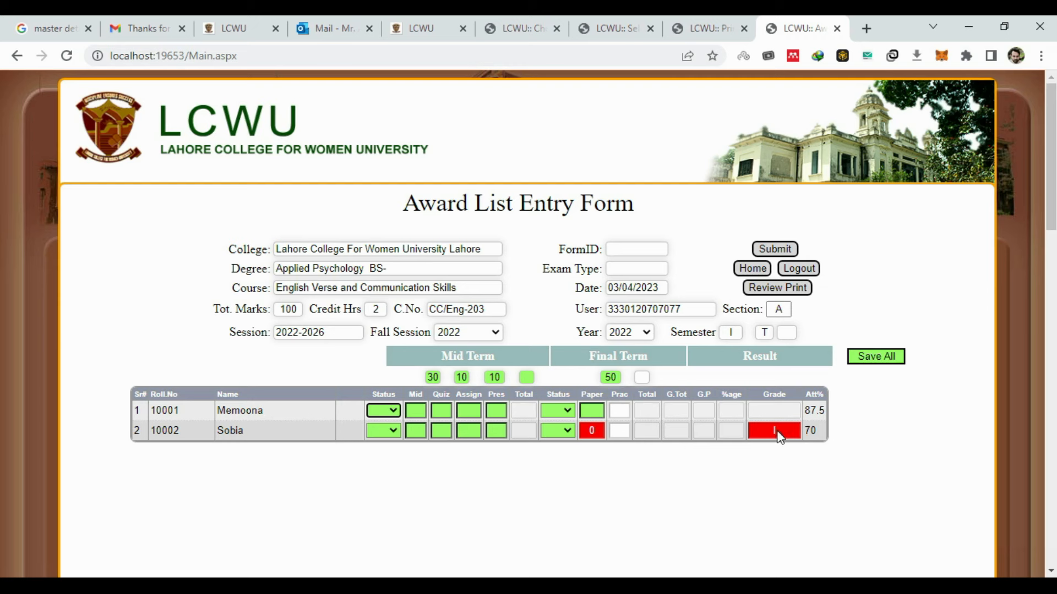
{"action": "left_click", "coordinate": [593, 432]}
- Enter the first student's marks: mid 25, quiz 7, assignment 8, paper 36
{"action": "left_click", "coordinate": [422, 410]}
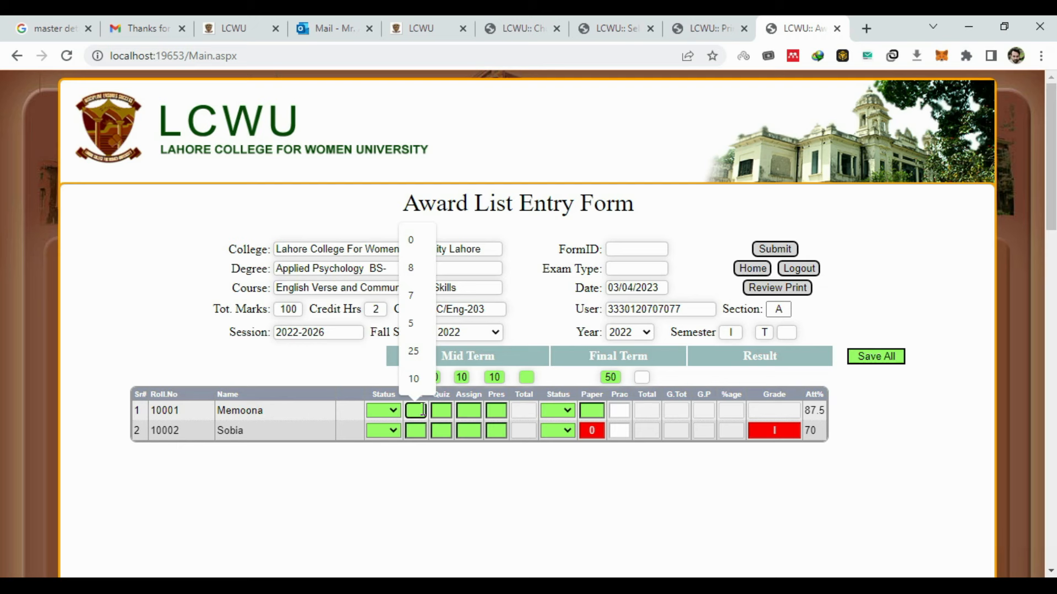
{"action": "type", "text": "25"}
{"action": "key", "text": "Tab"}
{"action": "type", "text": "7"}
{"action": "key", "text": "Tab"}
{"action": "type", "text": "8"}
{"action": "key", "text": "Tab"}
- Enter the second student's marks 30, 10, 10 and save, giving the first student 76 and B+
{"action": "key", "text": "Tab"}
{"action": "key", "text": "Tab"}
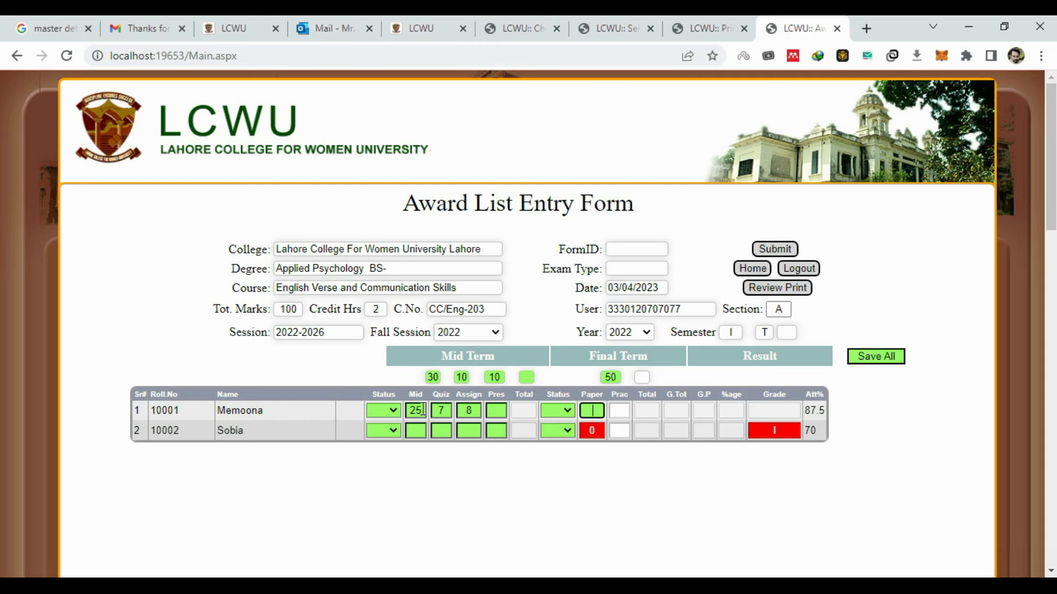
{"action": "type", "text": "36"}
{"action": "key", "text": "Tab"}
{"action": "key", "text": "Tab"}
{"action": "type", "text": "30"}
{"action": "key", "text": "Tab"}
{"action": "type", "text": "10"}
{"action": "key", "text": "Tab"}
{"action": "type", "text": "10"}
{"action": "key", "text": "Tab"}
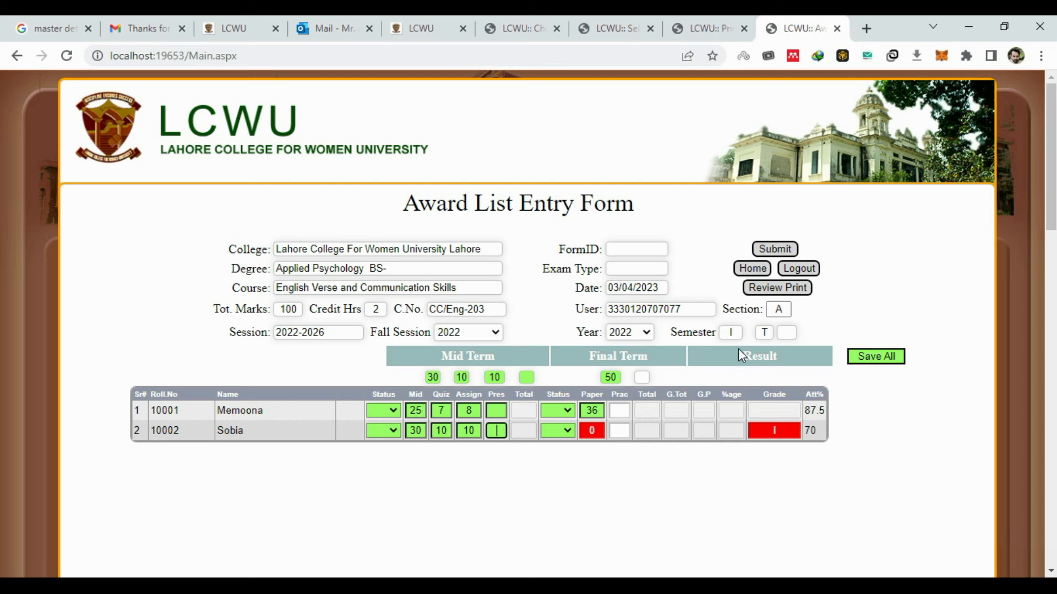
{"action": "left_click", "coordinate": [871, 360]}
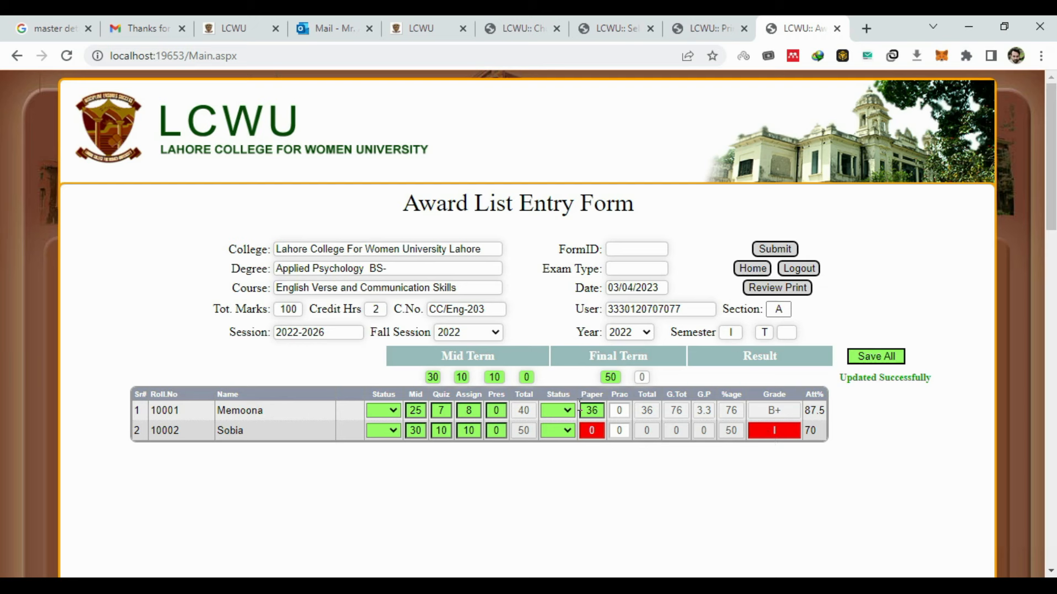
- Enter 8 as the first student's assignment mark, then reopen the theory course's Award List Entry Form
{"action": "left_click", "coordinate": [469, 410]}
{"action": "type", "text": "8"}
{"action": "left_click", "coordinate": [746, 271]}
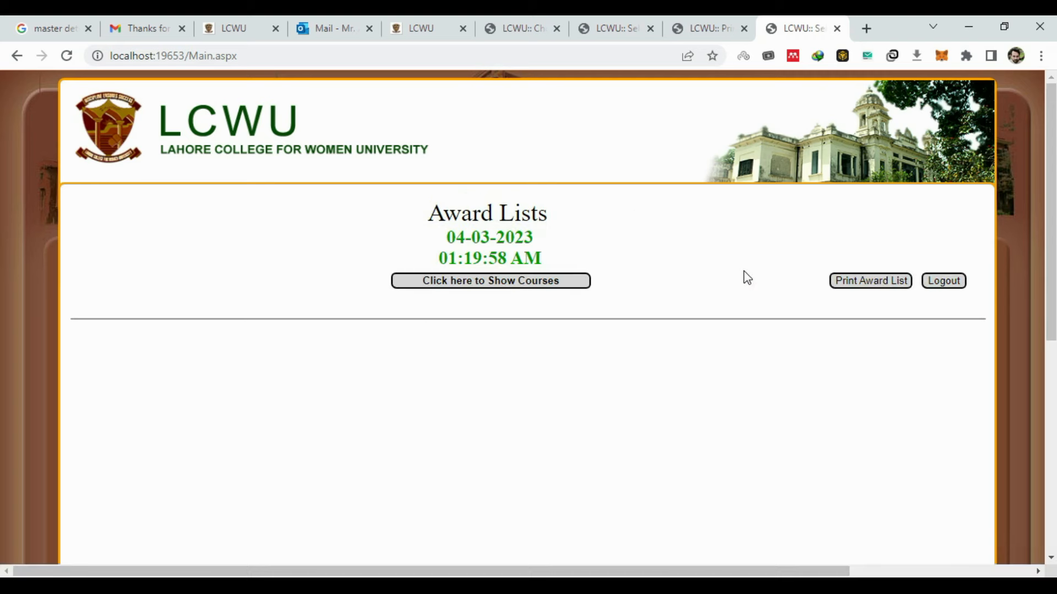
{"action": "left_click", "coordinate": [533, 292]}
{"action": "left_click", "coordinate": [955, 351]}
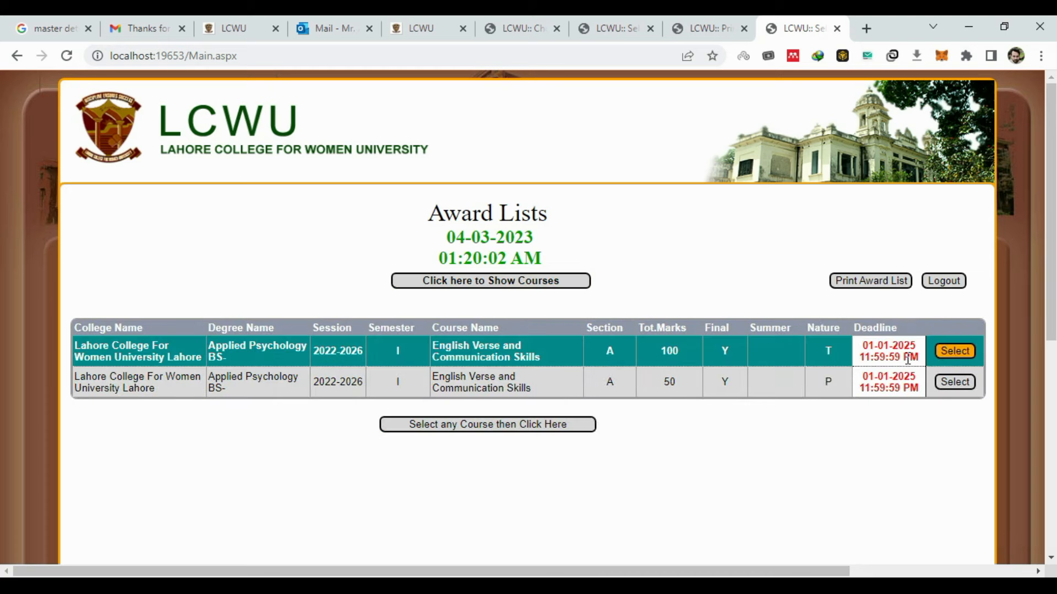
{"action": "left_click", "coordinate": [559, 427]}
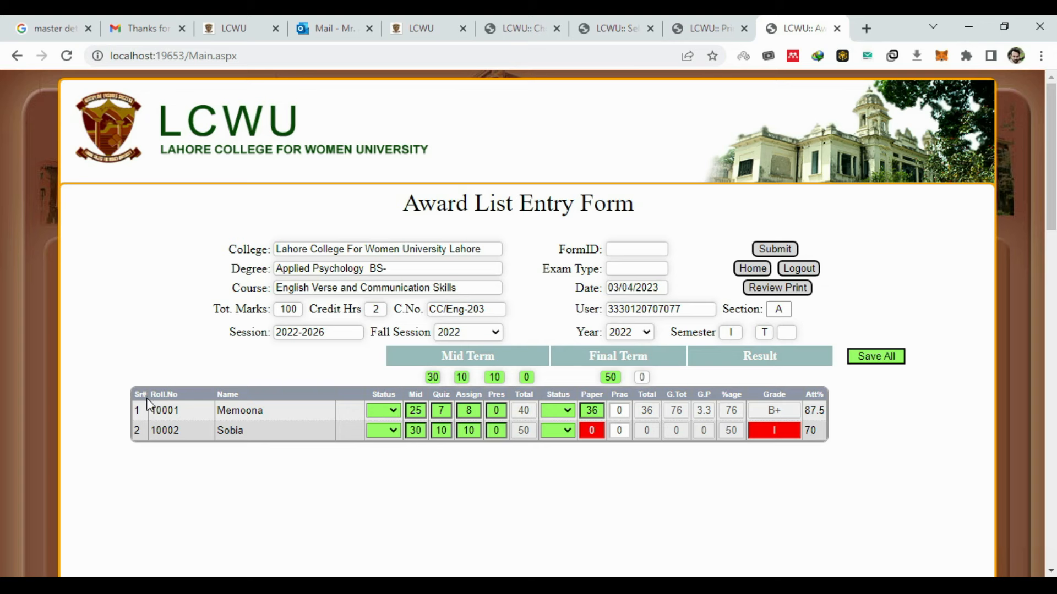
- Dismiss the print preview, change the second student's Mid to 10 and the first's Quiz to 8, then save
{"action": "left_click", "coordinate": [772, 290]}
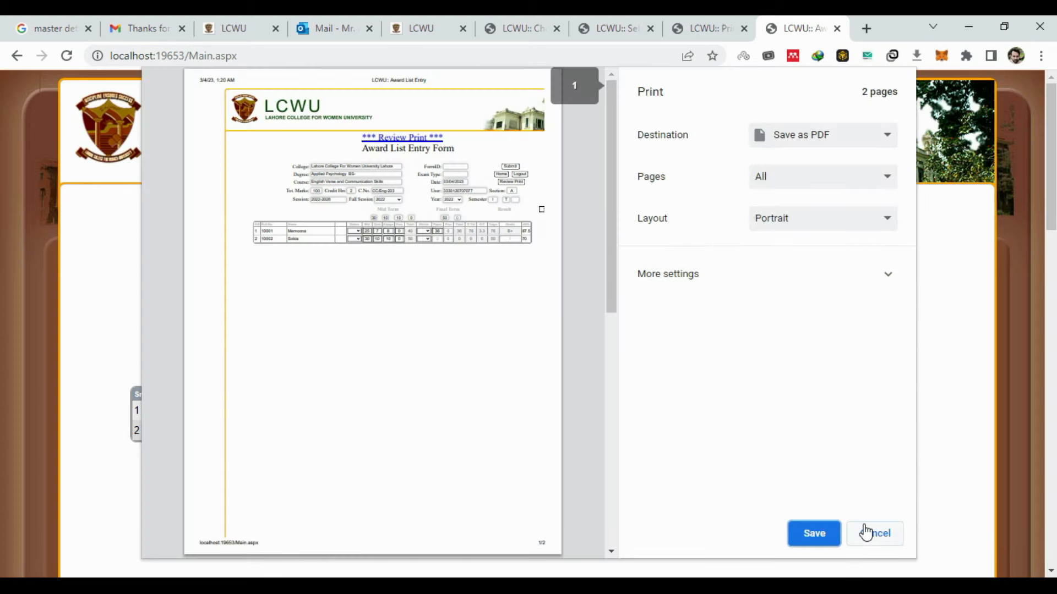
{"action": "left_click", "coordinate": [865, 533]}
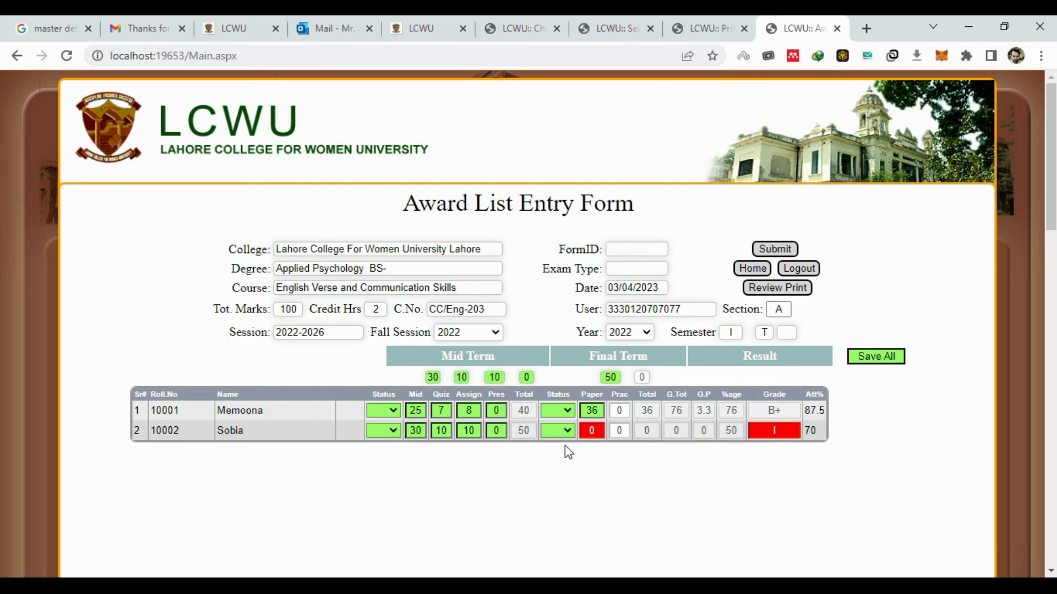
{"action": "double_click", "coordinate": [423, 410]}
{"action": "double_click", "coordinate": [422, 430]}
{"action": "type", "text": "10"}
{"action": "double_click", "coordinate": [443, 413]}
{"action": "type", "text": "8"}
{"action": "left_click", "coordinate": [887, 359]}
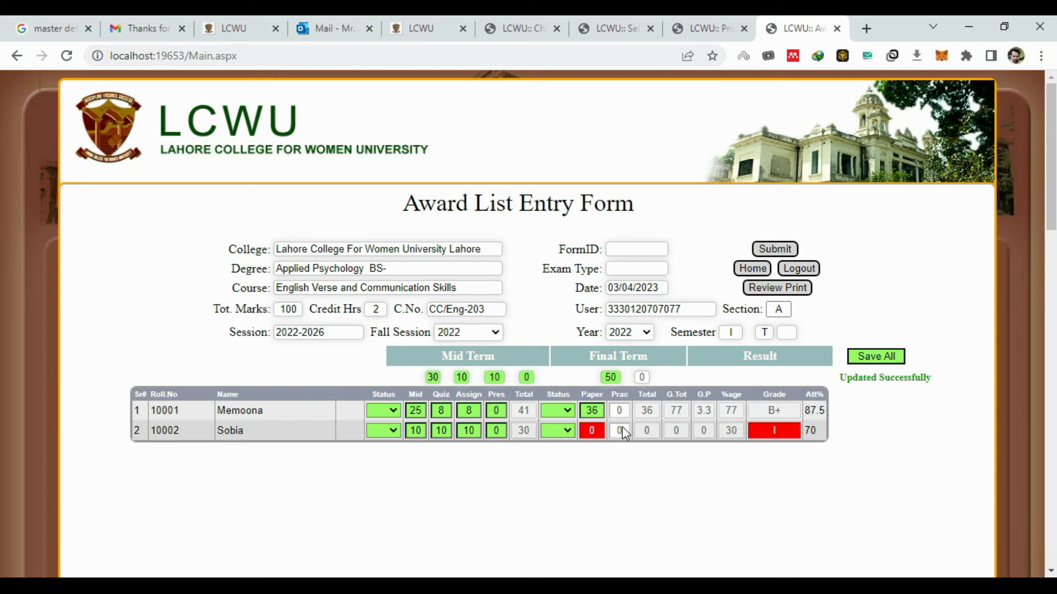
- Submit the theory award list as error-free, then return to Award Lists and list the remaining courses
{"action": "left_click", "coordinate": [782, 251]}
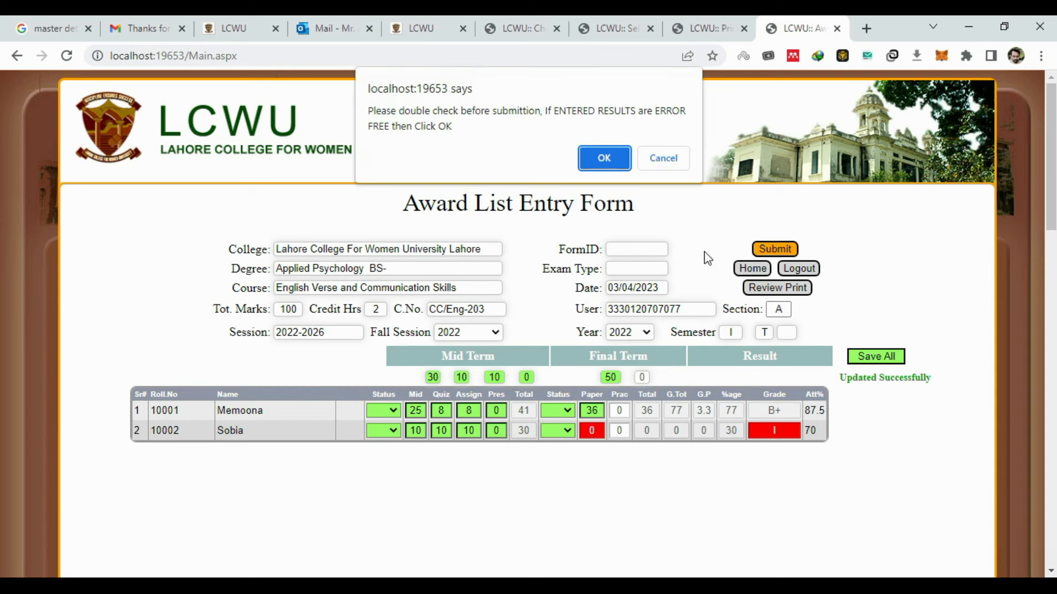
{"action": "left_click", "coordinate": [604, 150]}
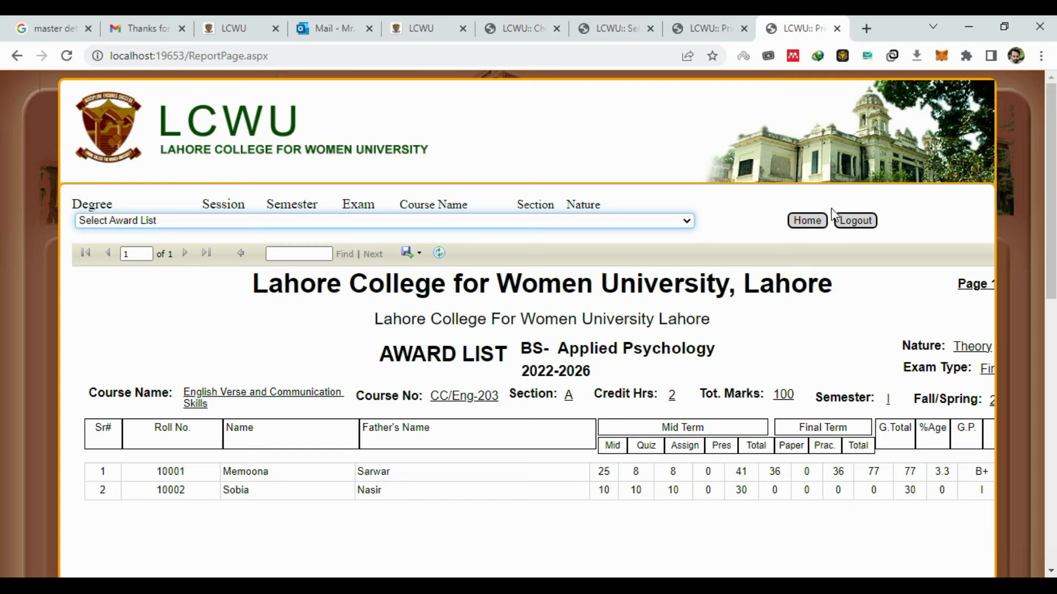
{"action": "left_click", "coordinate": [807, 220]}
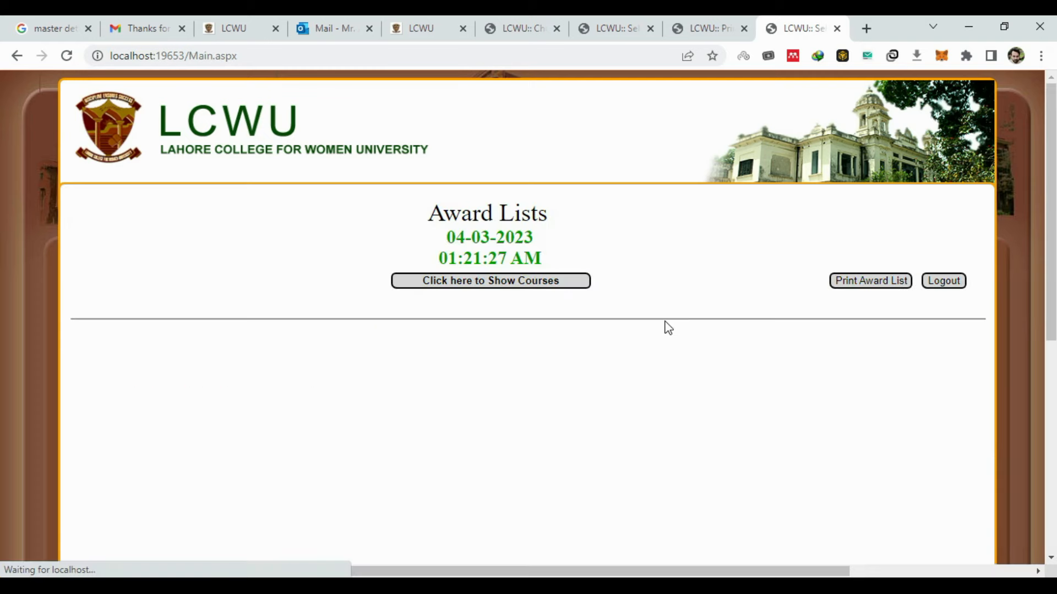
{"action": "left_click", "coordinate": [556, 283]}
- Open the practical course's entry form and set the Final Term practical maximum to 50
{"action": "left_click", "coordinate": [953, 352]}
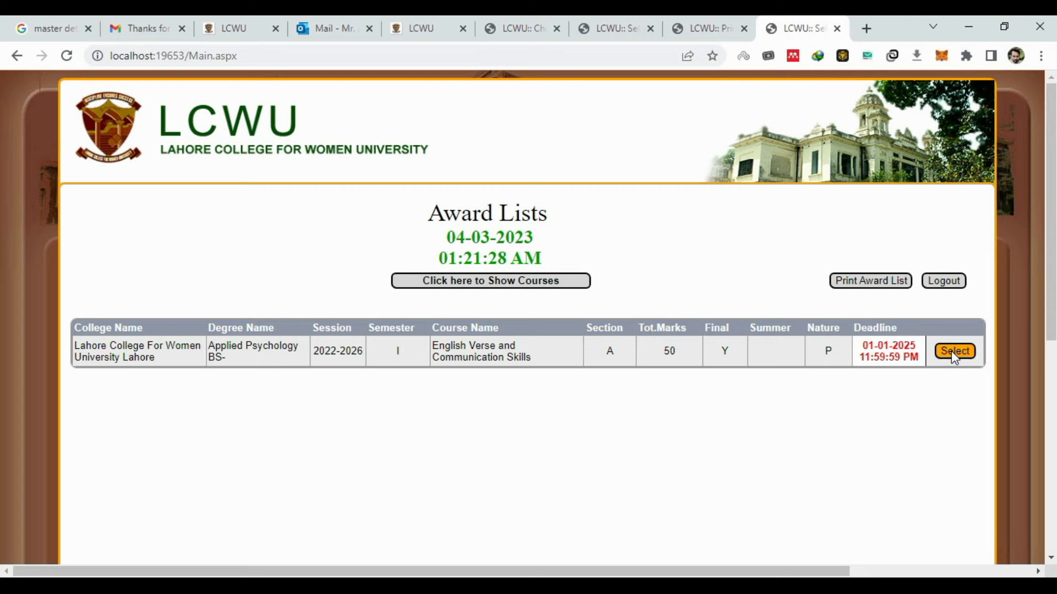
{"action": "left_click", "coordinate": [514, 405]}
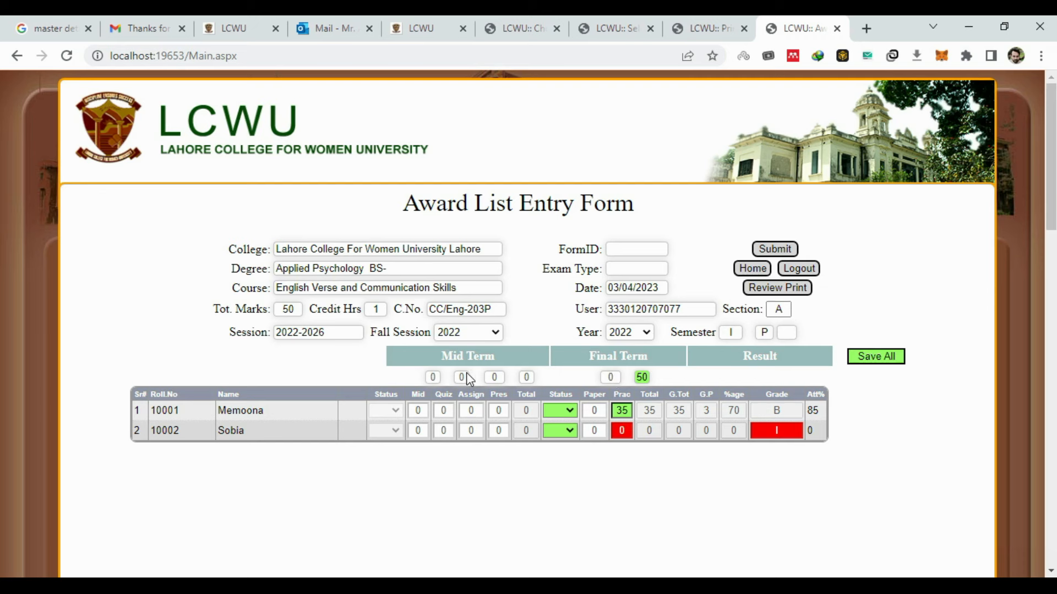
{"action": "double_click", "coordinate": [646, 376]}
{"action": "type", "text": "50"}
- Save the first student's practical mark as 25, then correct it to 24 and save again
{"action": "left_click", "coordinate": [625, 412]}
{"action": "type", "text": "25"}
{"action": "left_click", "coordinate": [861, 358]}
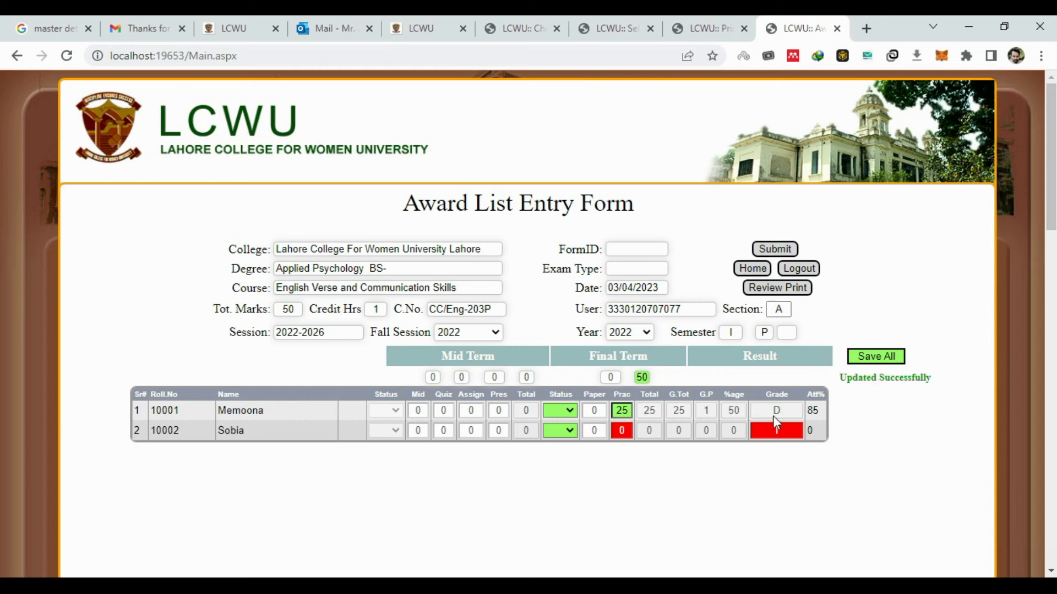
{"action": "double_click", "coordinate": [622, 411]}
{"action": "type", "text": "24"}
{"action": "left_click", "coordinate": [890, 356]}
{"action": "double_click", "coordinate": [630, 411]}
- Mark the first student AB and save, then try practical marks of 50 and 0, saving each
{"action": "left_click", "coordinate": [570, 415]}
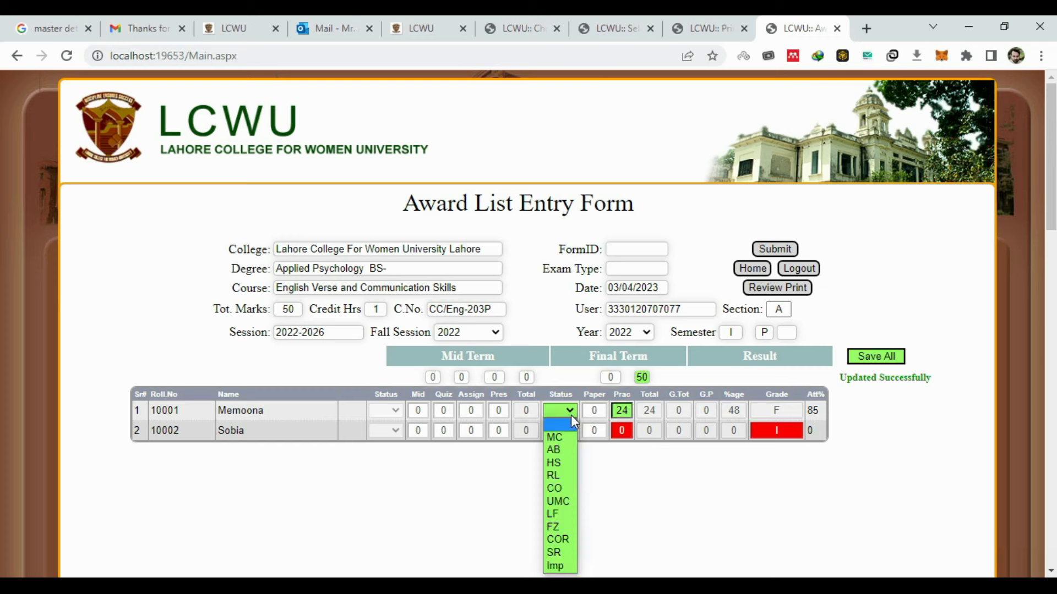
{"action": "left_click", "coordinate": [555, 450]}
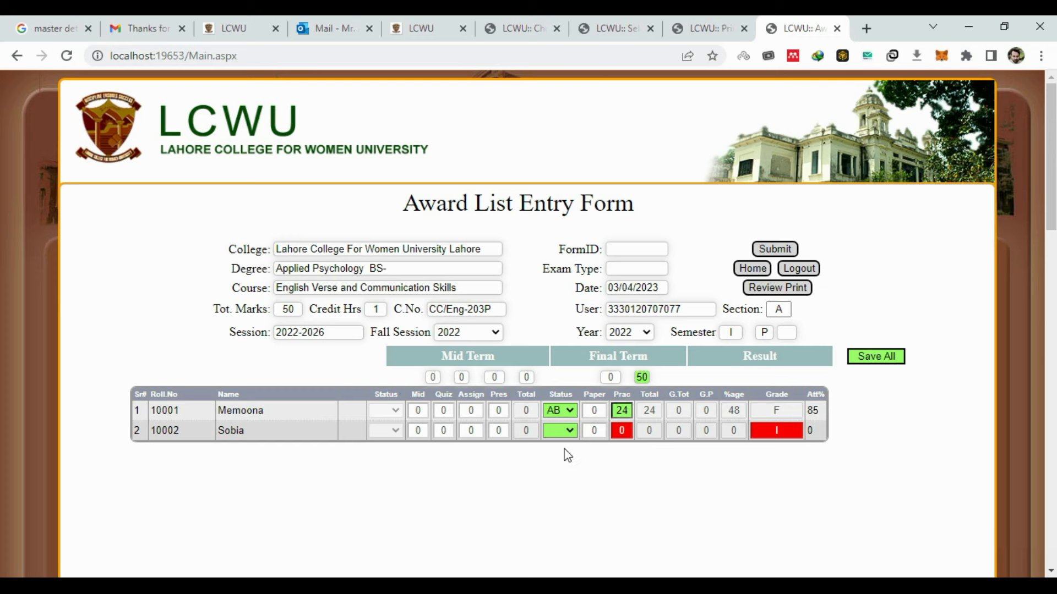
{"action": "left_click", "coordinate": [870, 358]}
{"action": "double_click", "coordinate": [626, 412]}
{"action": "type", "text": "50"}
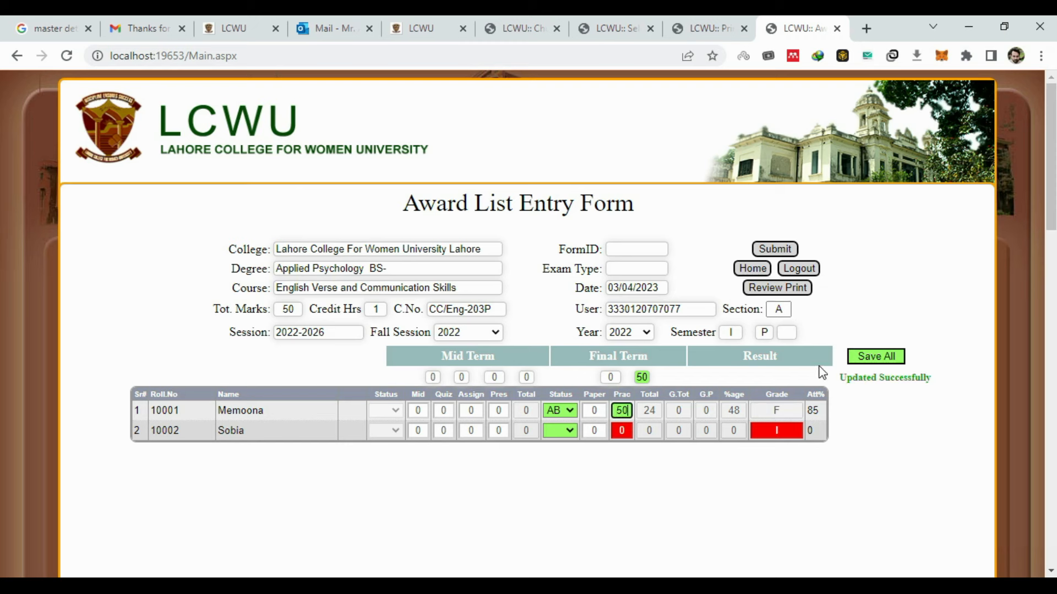
{"action": "left_click", "coordinate": [877, 367]}
{"action": "double_click", "coordinate": [625, 410]}
{"action": "type", "text": "0"}
{"action": "left_click", "coordinate": [879, 356]}
- Clear the first student's AB status, save a practical mark of 26, and submit the list
{"action": "left_click", "coordinate": [571, 413]}
{"action": "left_click", "coordinate": [631, 410]}
{"action": "left_click", "coordinate": [557, 411]}
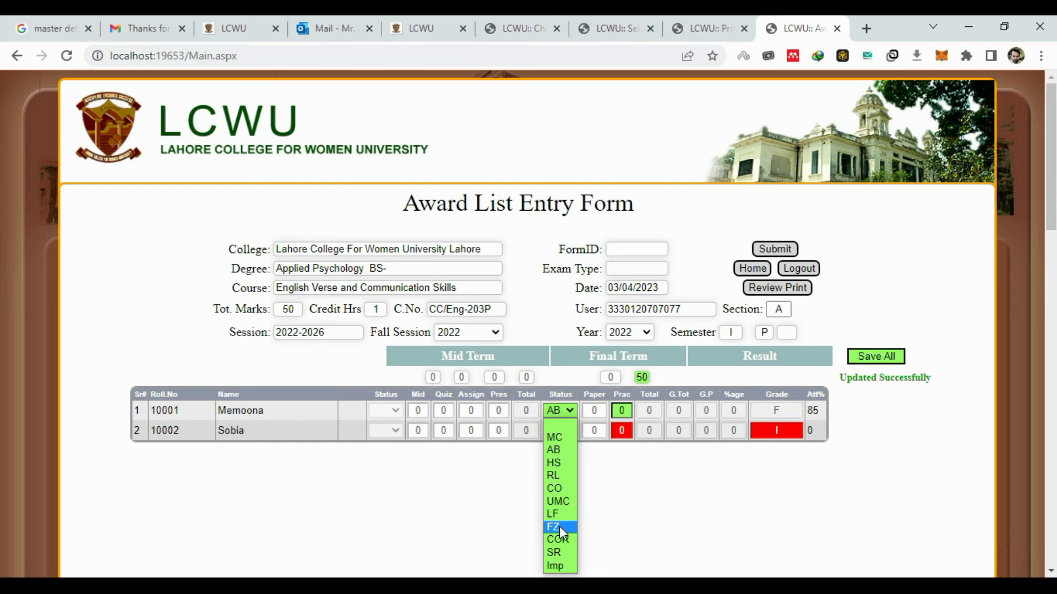
{"action": "left_click", "coordinate": [663, 530]}
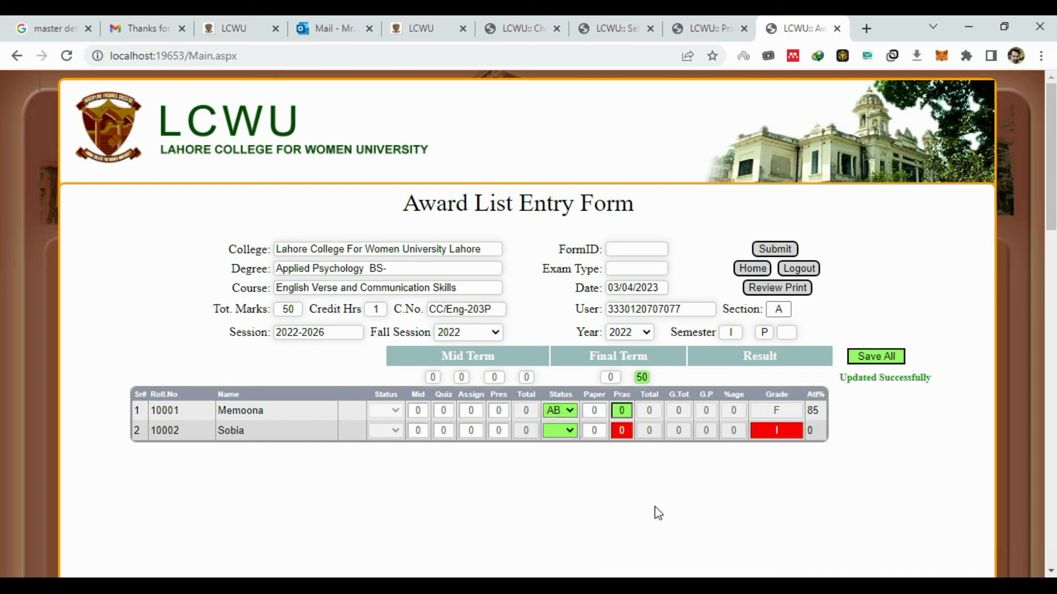
{"action": "left_click", "coordinate": [554, 410]}
{"action": "left_click", "coordinate": [555, 425]}
{"action": "left_click", "coordinate": [623, 413]}
{"action": "type", "text": "26"}
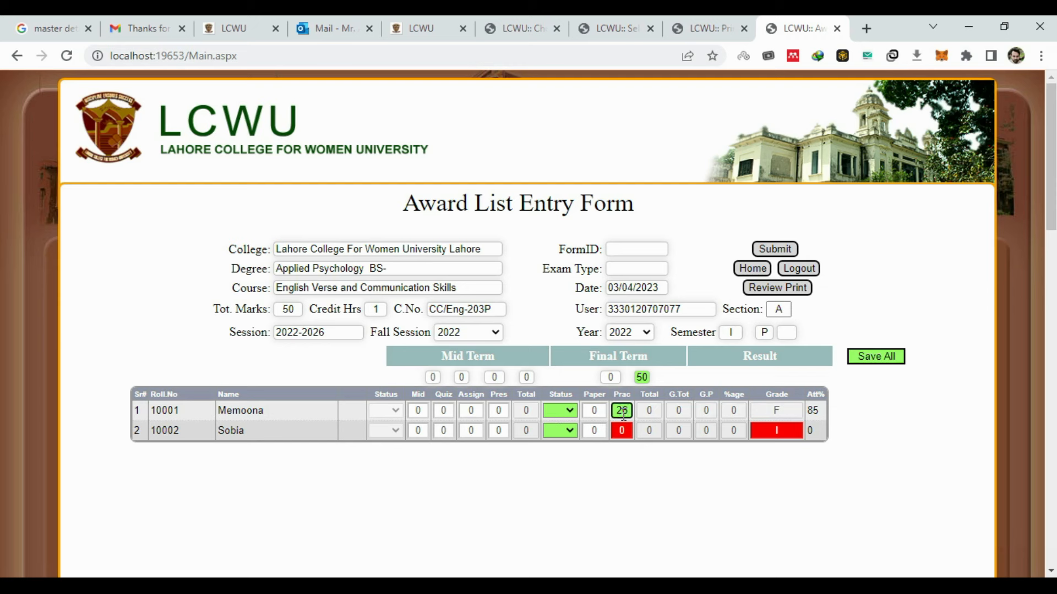
{"action": "left_click", "coordinate": [876, 356]}
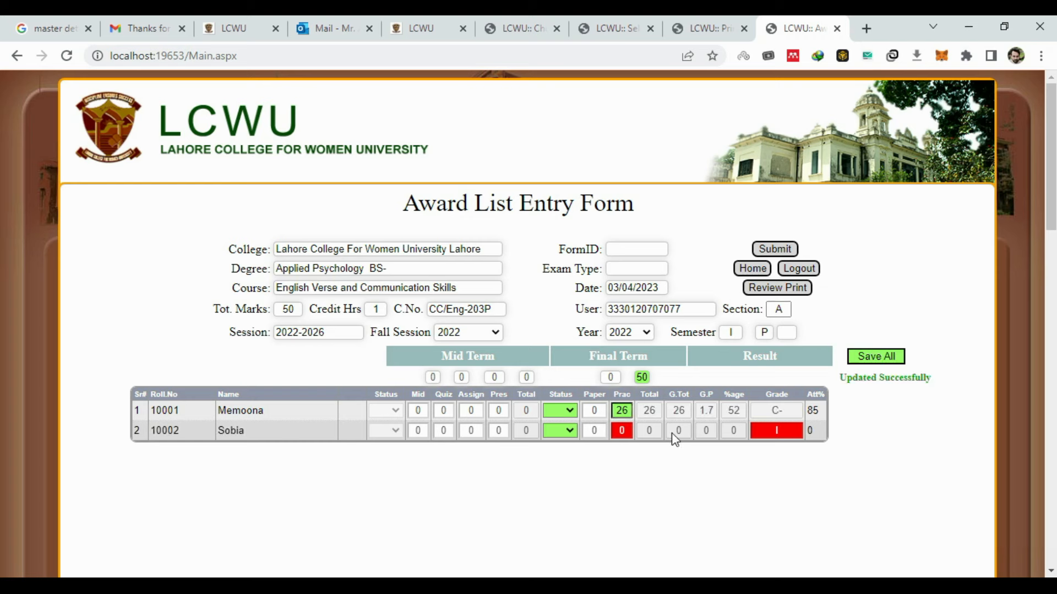
{"action": "left_click", "coordinate": [773, 255]}
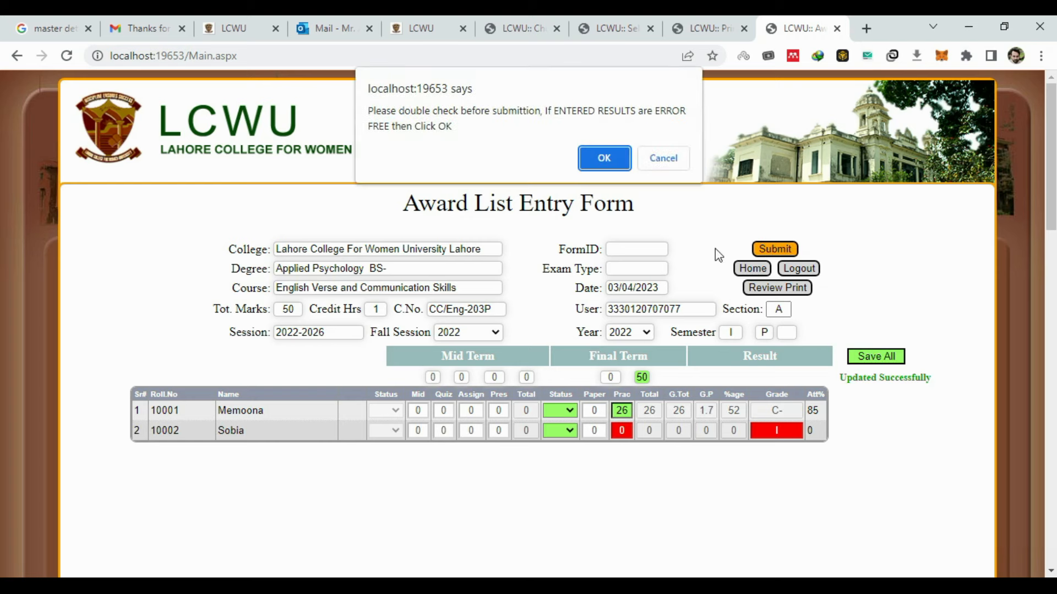
- Confirm the practical award list as error-free, then return to Award Lists after reviewing its report
{"action": "left_click", "coordinate": [592, 159]}
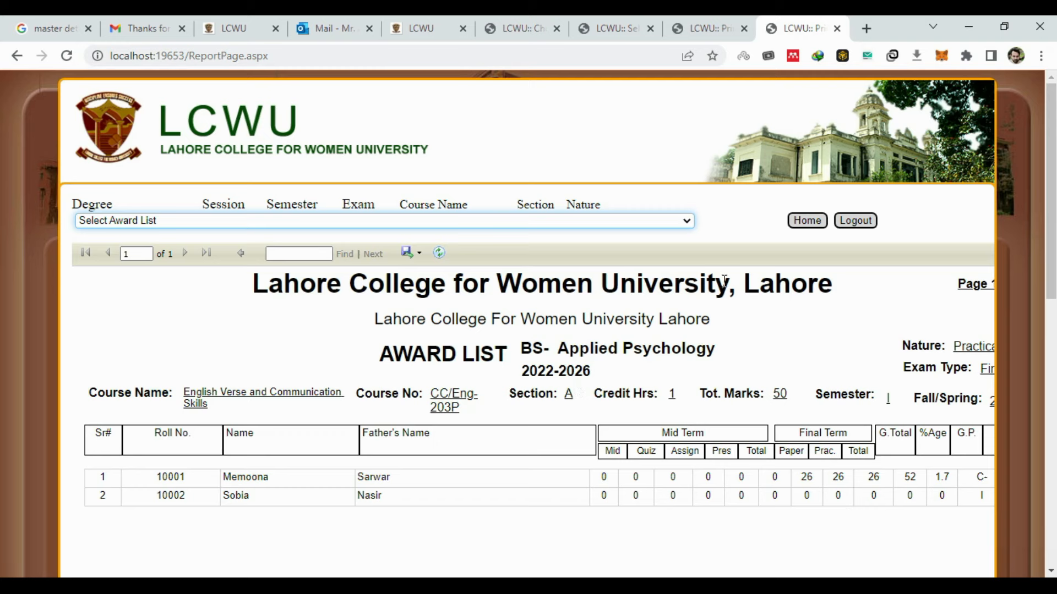
{"action": "left_click", "coordinate": [802, 221]}
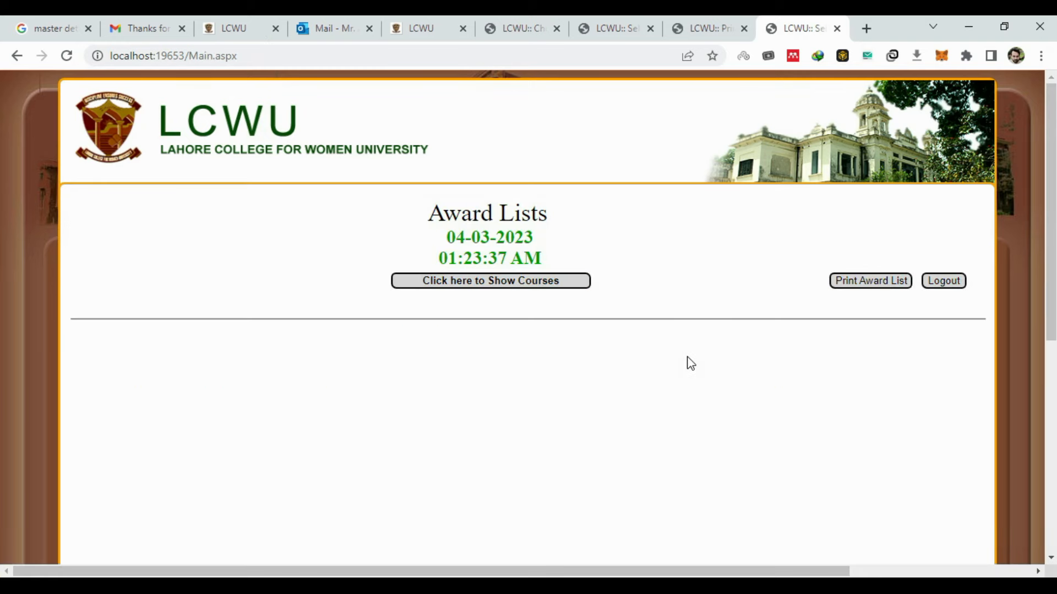
- Show the courses and check for the 'No Course is Pending to Enter' message
{"action": "left_click", "coordinate": [540, 284]}
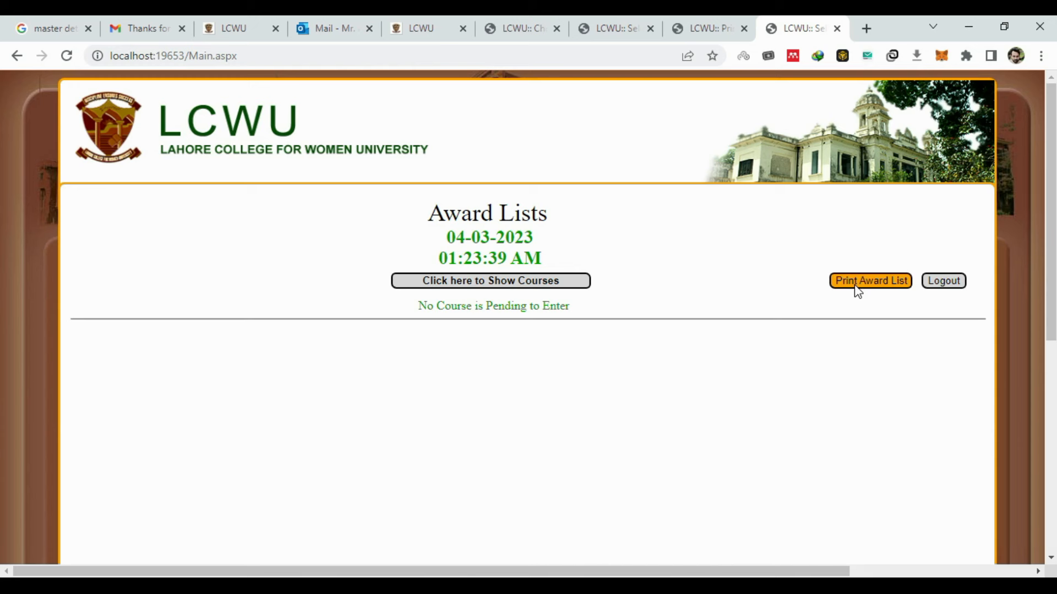
- Show the award list report for the Section A practical English Verse and Communication Skills course
{"action": "left_click", "coordinate": [857, 292]}
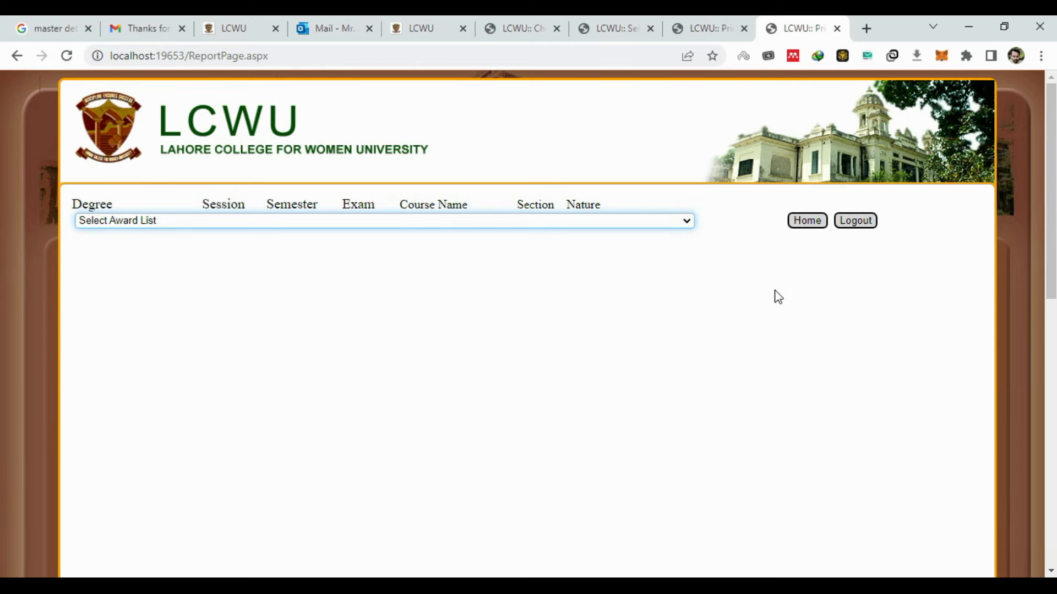
{"action": "left_click", "coordinate": [659, 224]}
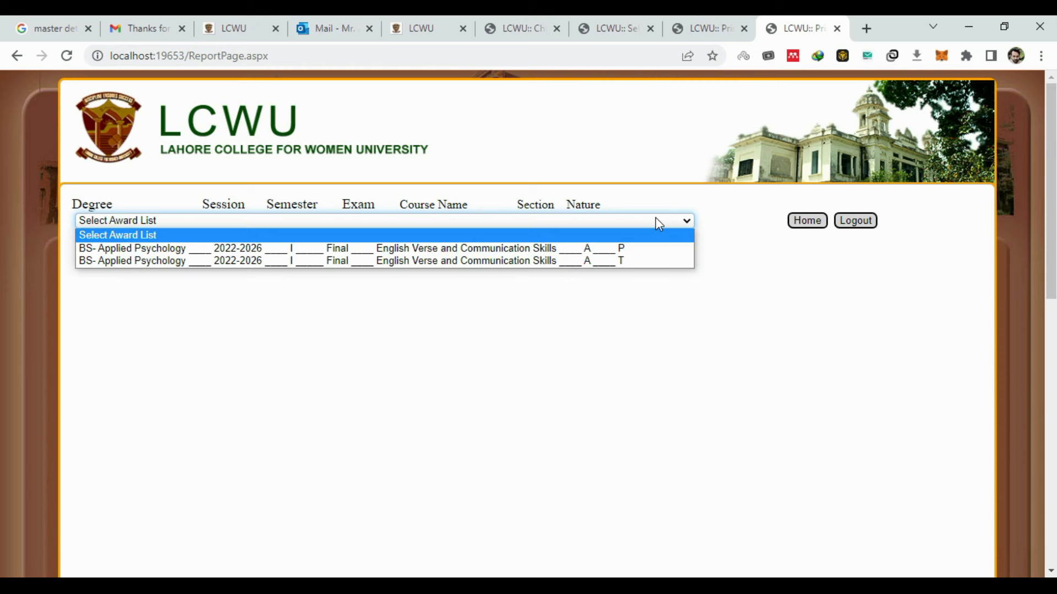
{"action": "left_click", "coordinate": [794, 225]}
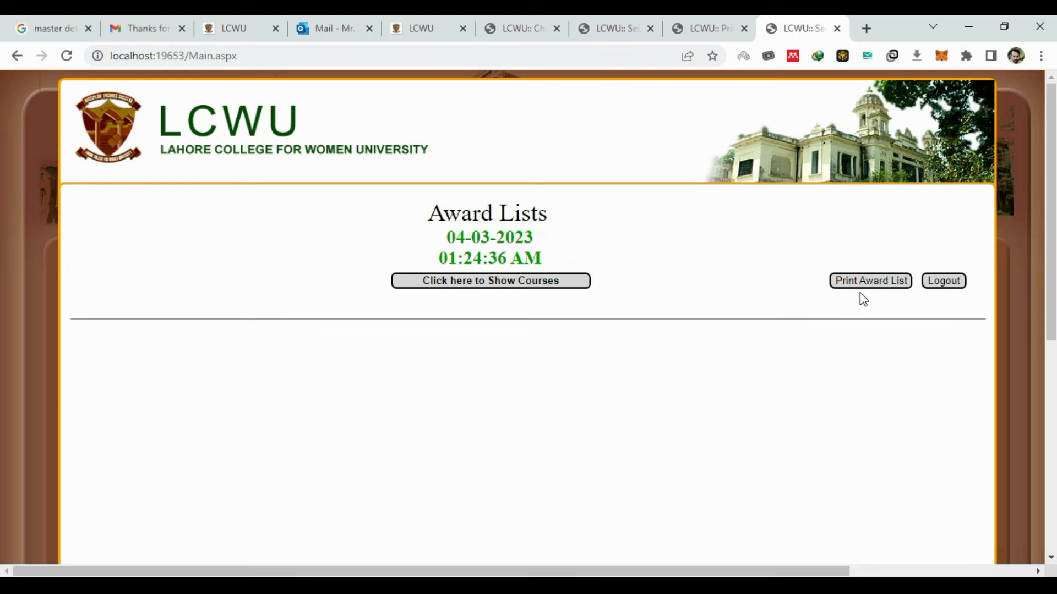
{"action": "left_click", "coordinate": [848, 284]}
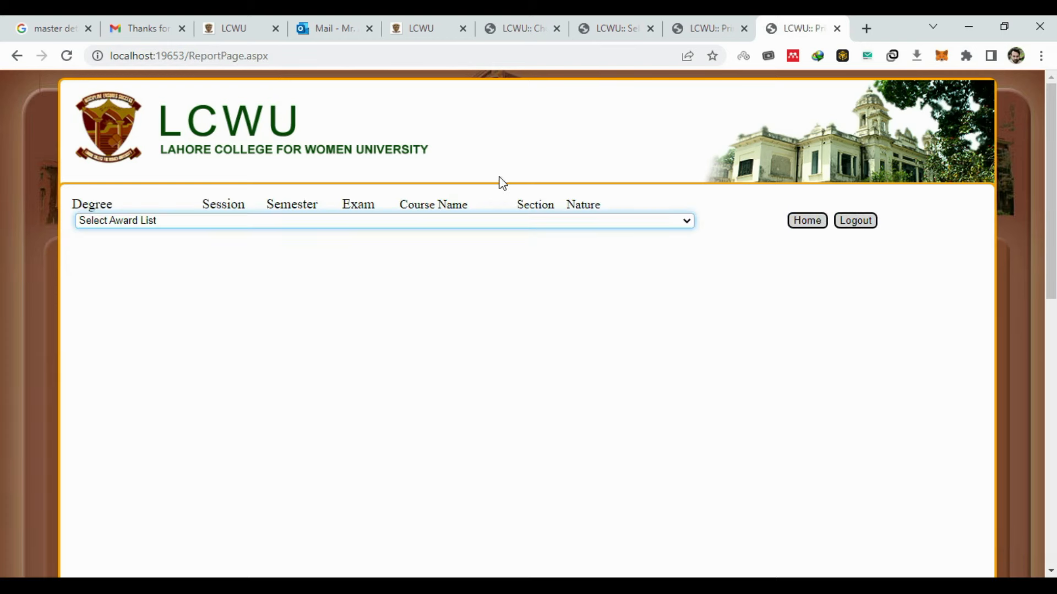
{"action": "left_click", "coordinate": [570, 223]}
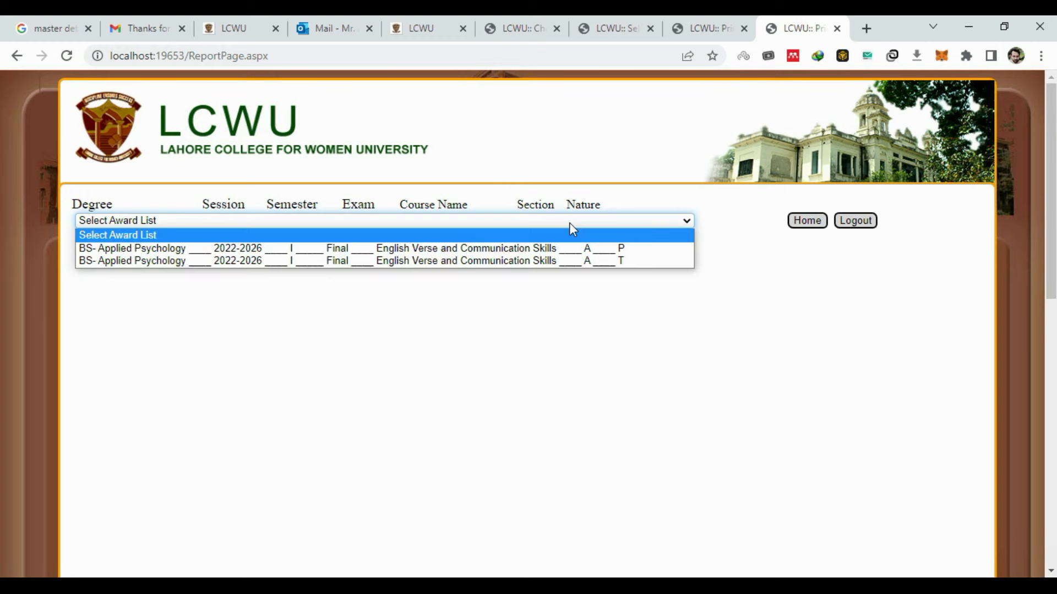
{"action": "left_click", "coordinate": [547, 250]}
{"action": "left_click", "coordinate": [720, 225]}
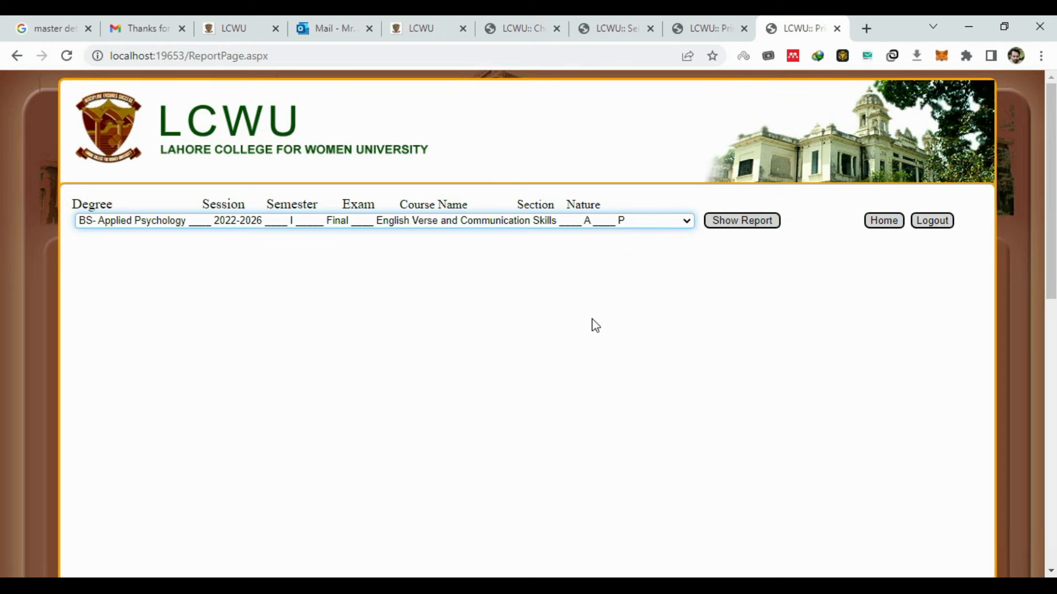